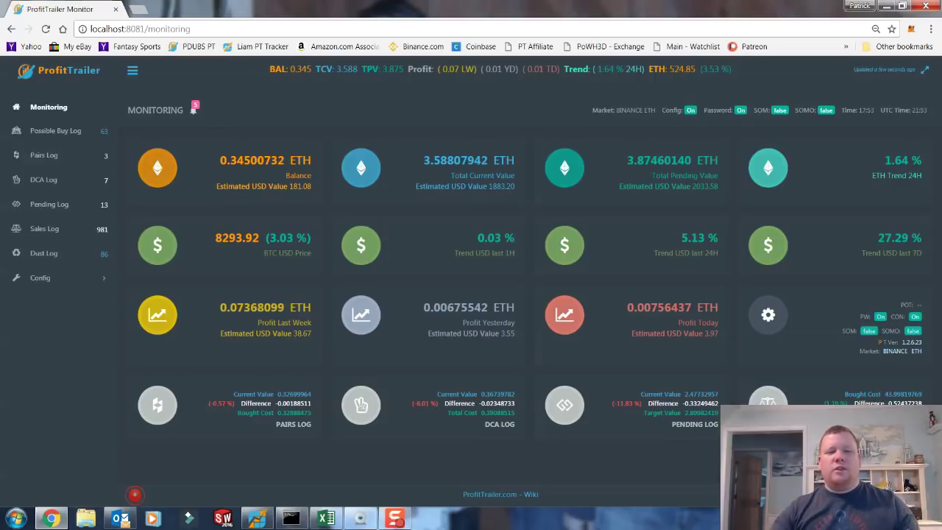
- Review the monitoring overview and look through the pairs log, DCA log and pending log with their profit percentages
{"action": "mouse_move", "coordinate": [619, 163]}
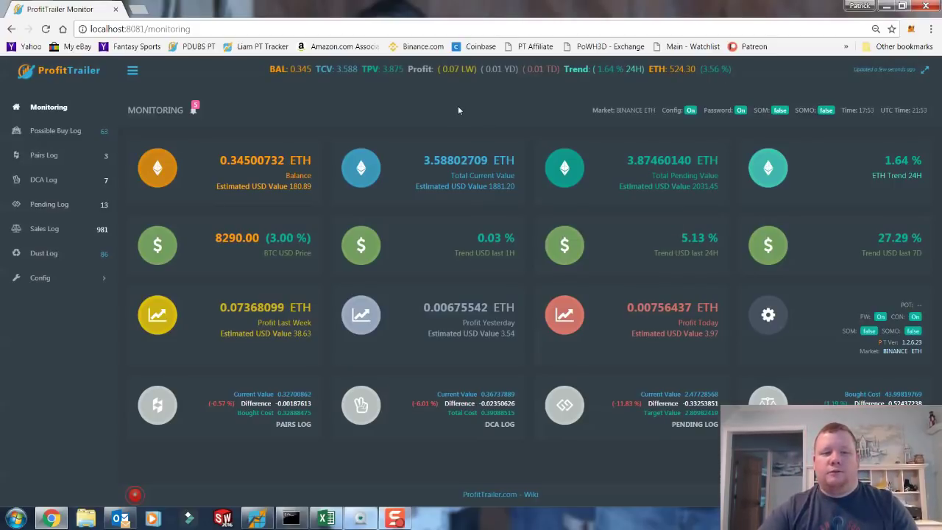
{"action": "mouse_move", "coordinate": [266, 170]}
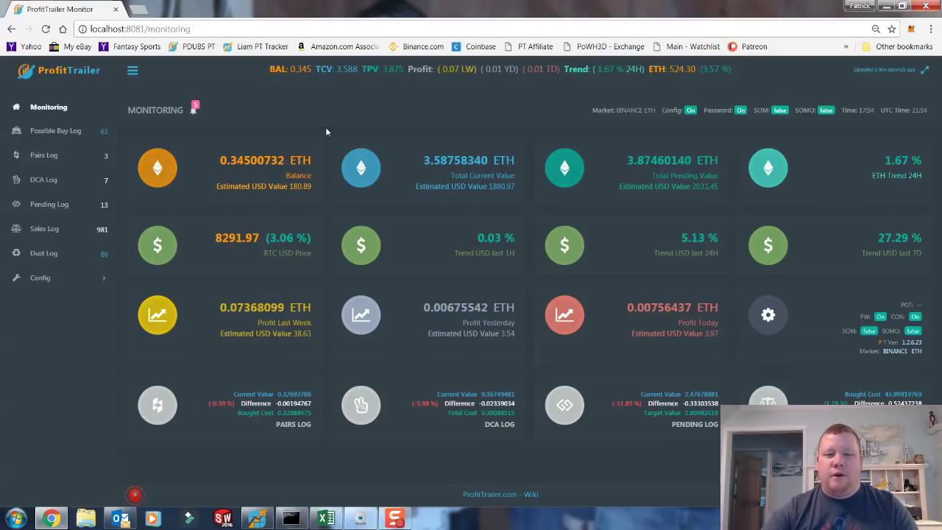
{"action": "left_click", "coordinate": [55, 160]}
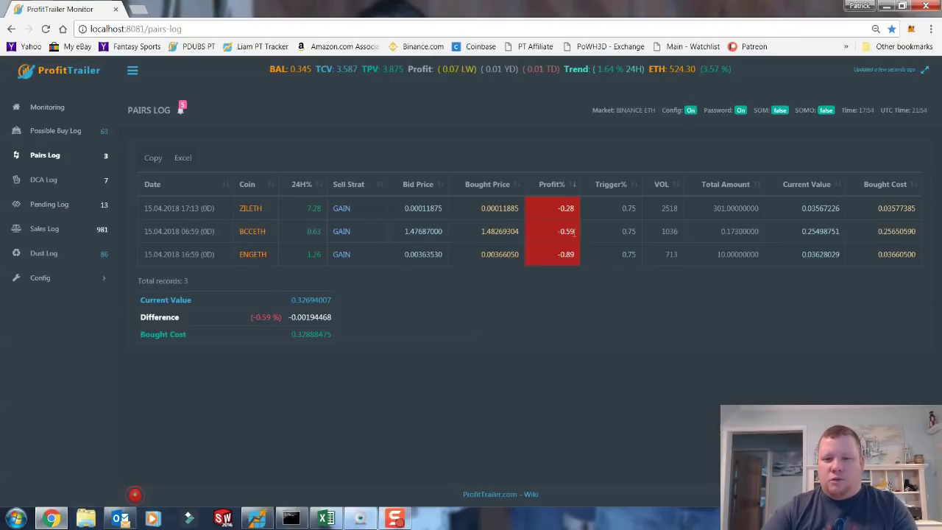
{"action": "left_click", "coordinate": [50, 180]}
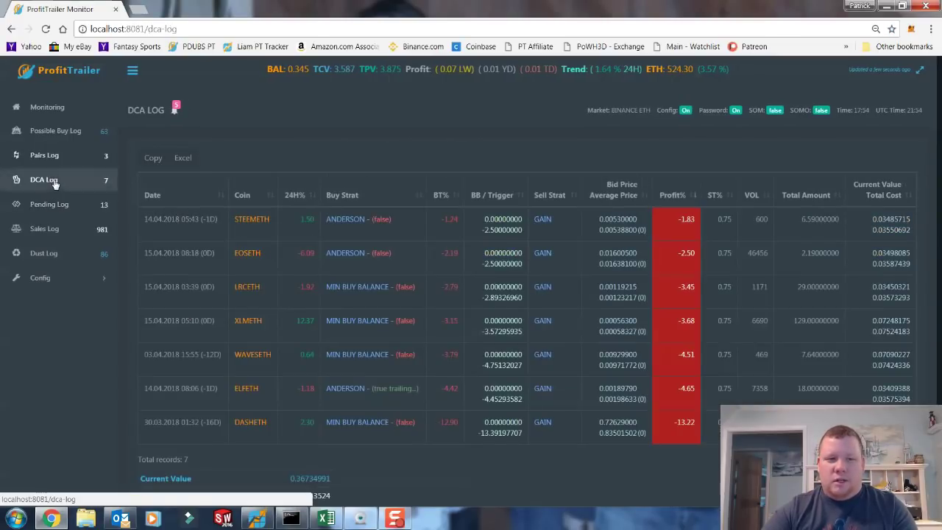
{"action": "left_click", "coordinate": [50, 205]}
{"action": "scroll", "coordinate": [367, 351], "scroll_direction": "down", "scroll_amount": 3}
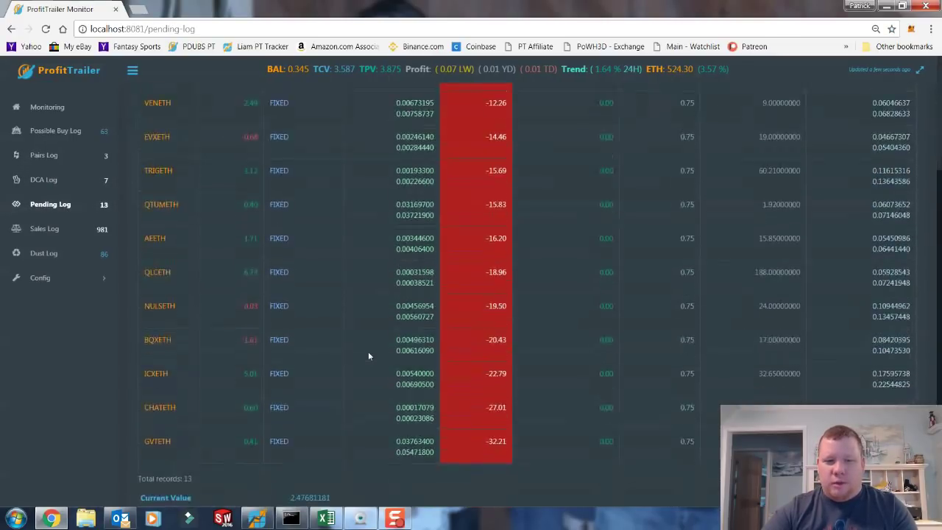
{"action": "scroll", "coordinate": [349, 340], "scroll_direction": "up", "scroll_amount": 1}
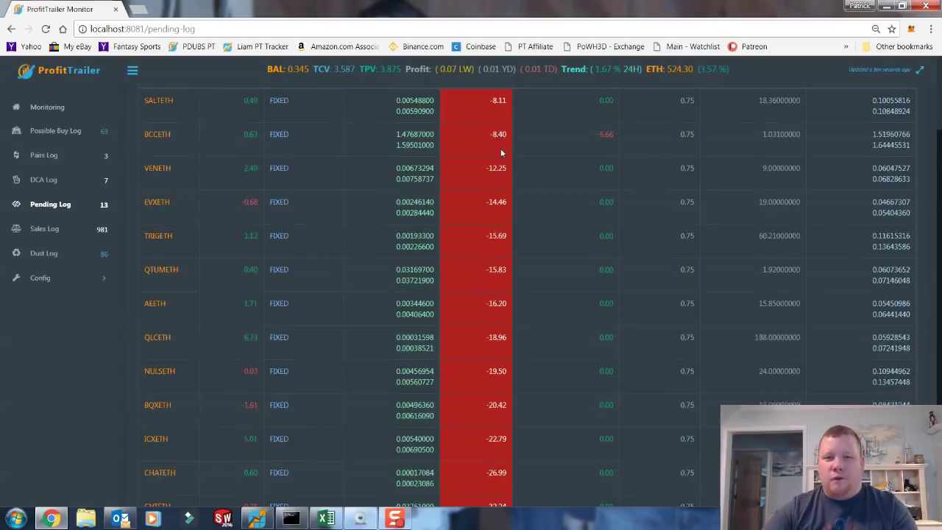
{"action": "scroll", "coordinate": [500, 148], "scroll_direction": "up", "scroll_amount": 1}
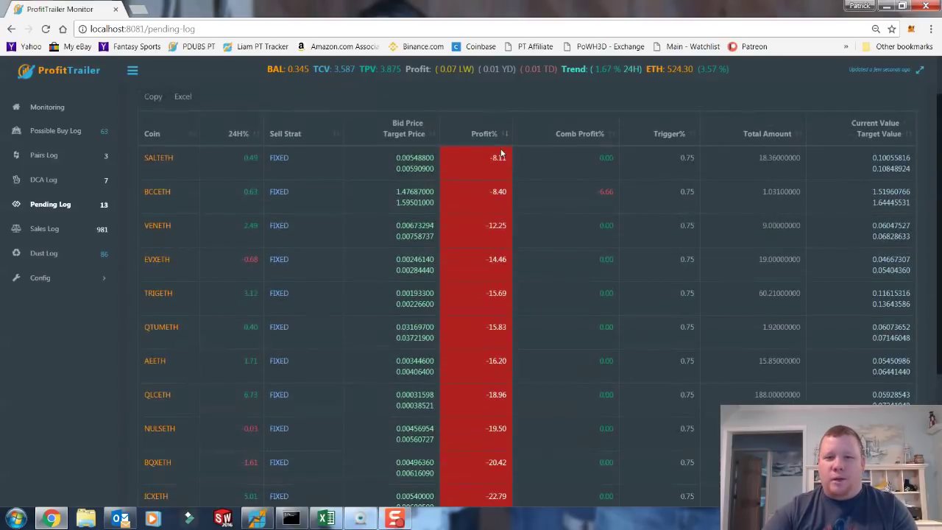
- Compare the pairs log with the DCA log, checking the DCA list down to the DASHETH row
{"action": "left_click", "coordinate": [49, 154]}
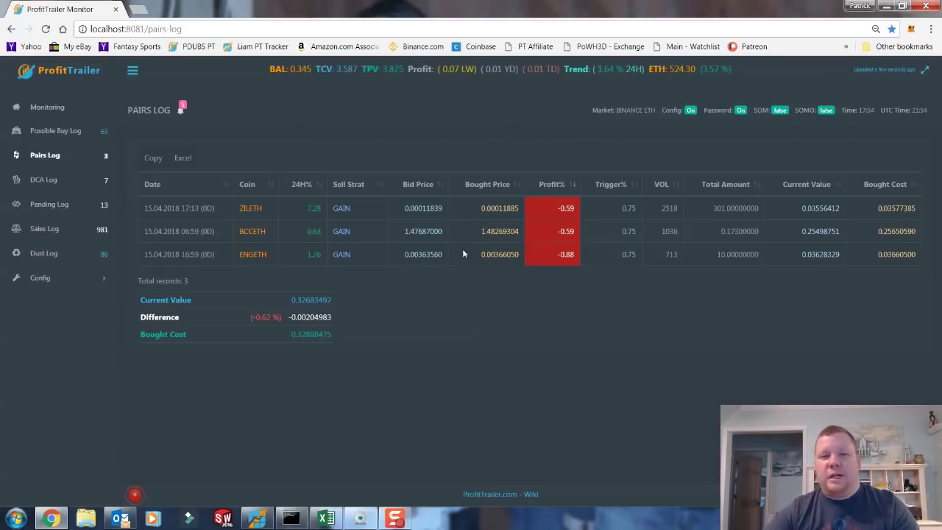
{"action": "left_click", "coordinate": [46, 183]}
{"action": "scroll", "coordinate": [433, 308], "scroll_direction": "down", "scroll_amount": 1}
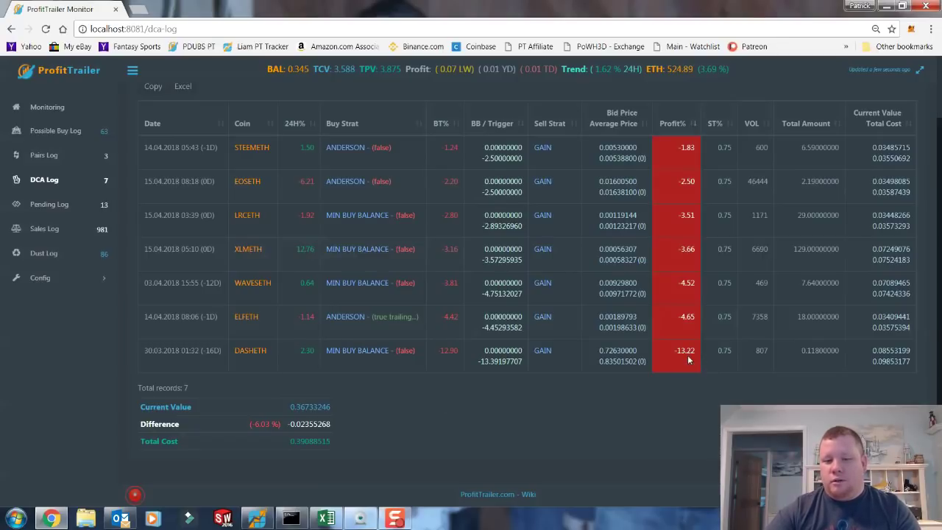
- Switch to the Bag Dilution Spreadsheet in Excel and show the start of the Calculations Sheet
{"action": "left_click", "coordinate": [328, 521]}
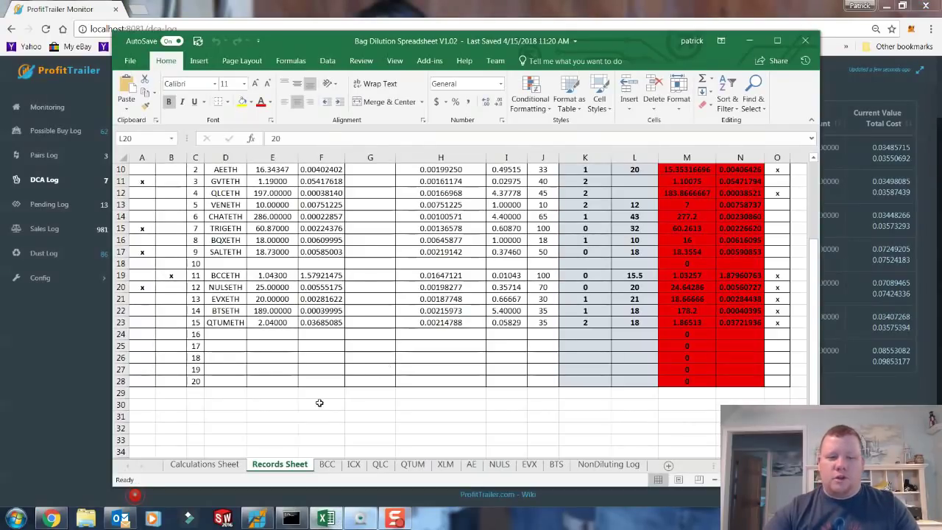
{"action": "left_click", "coordinate": [231, 466]}
{"action": "scroll", "coordinate": [389, 352], "scroll_direction": "up", "scroll_amount": 3}
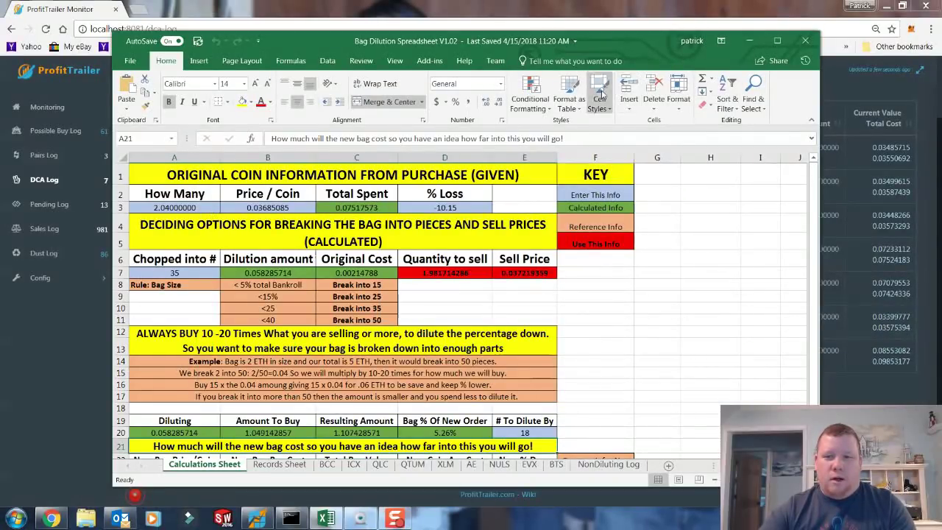
- Check the DASHETH total amount in the DCA log and enter 0.118 under How Many in cell A3
{"action": "left_click_drag", "start_coordinate": [634, 38], "coordinate": [630, 37]}
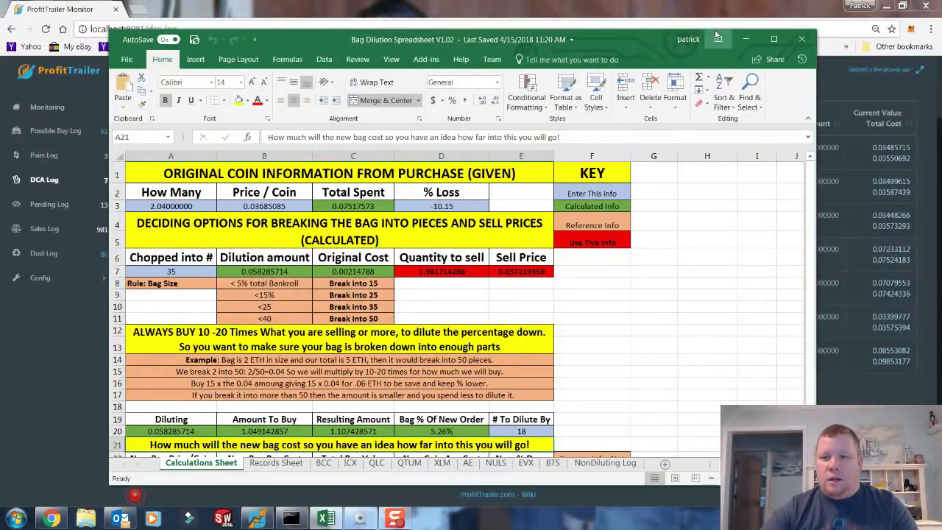
{"action": "left_click", "coordinate": [745, 39]}
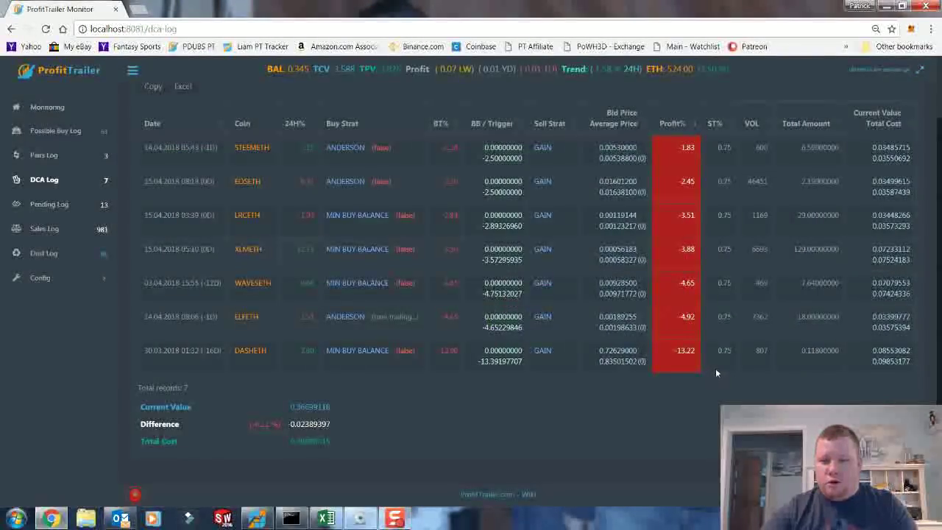
{"action": "left_click", "coordinate": [318, 522]}
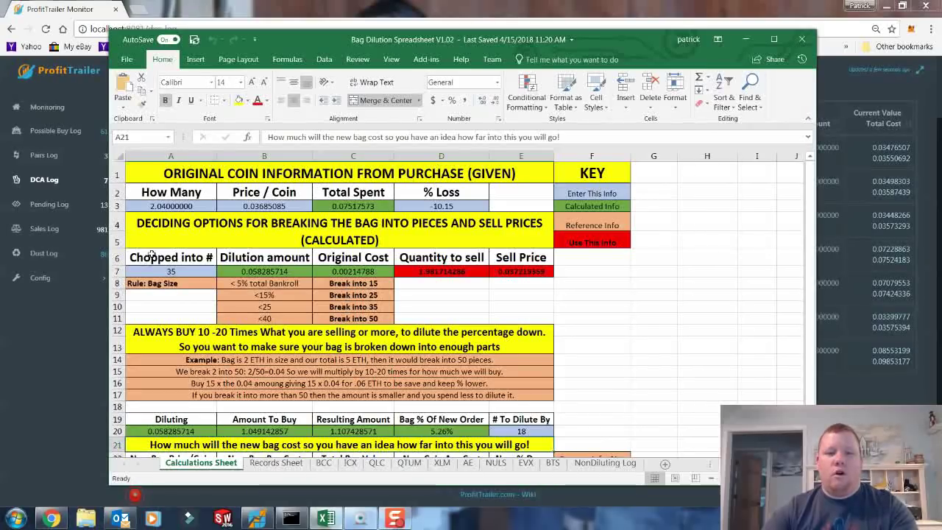
{"action": "left_click", "coordinate": [189, 206]}
{"action": "type", "text": "0.118"}
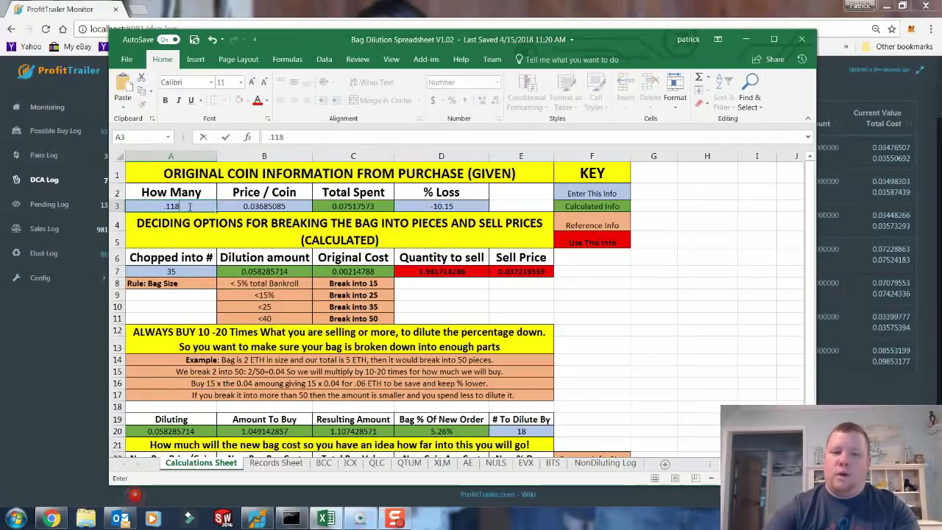
{"action": "key", "text": "Tab"}
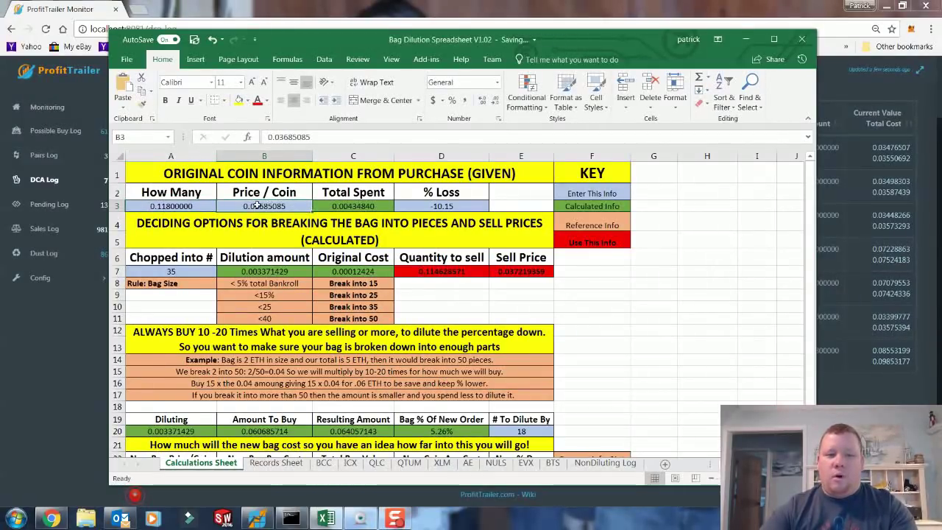
- Return to the DCA log in Chrome and read the average price of the DASHETH row
{"action": "left_click", "coordinate": [82, 376]}
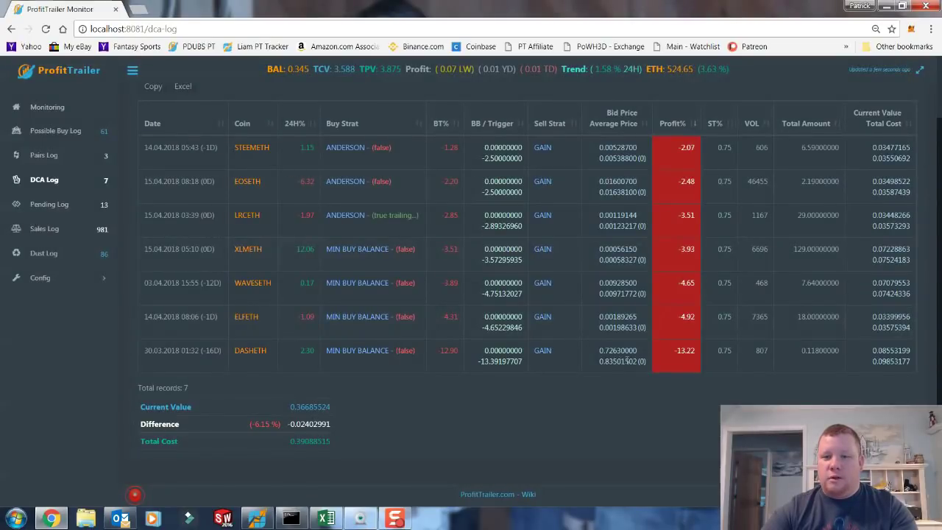
{"action": "left_click_drag", "start_coordinate": [647, 360], "coordinate": [605, 362]}
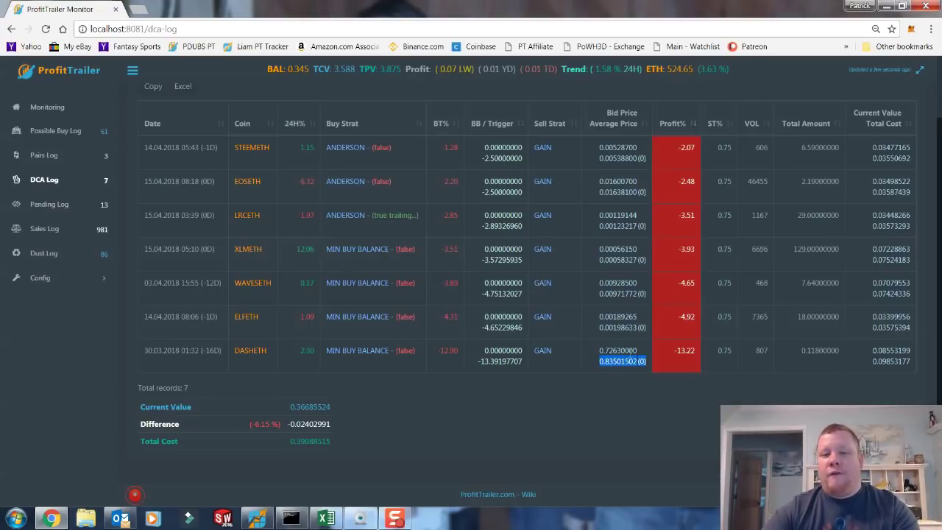
{"action": "left_click", "coordinate": [216, 192]}
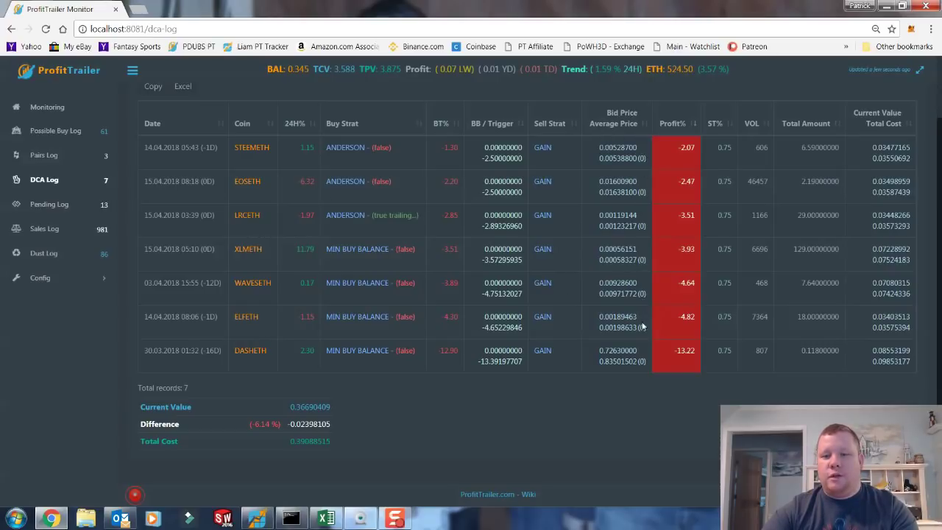
{"action": "left_click_drag", "start_coordinate": [646, 364], "coordinate": [603, 362]}
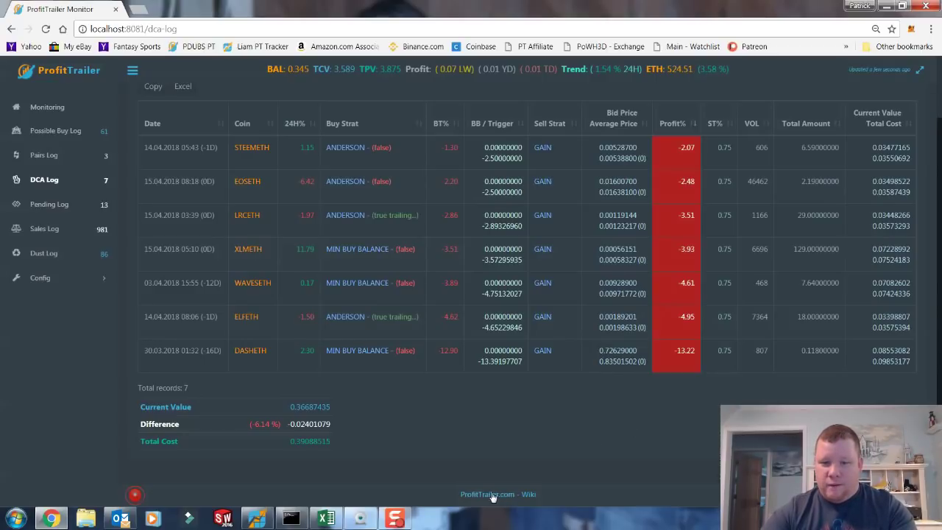
- Go back to Excel and set the Price / Coin in cell B3 of the Calculations Sheet to .83501502
{"action": "left_click", "coordinate": [326, 518]}
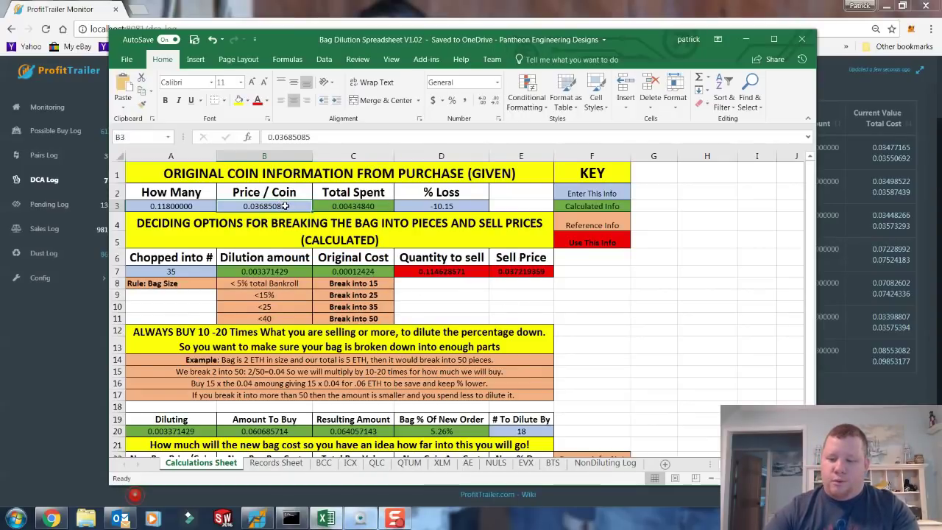
{"action": "type", "text": ".835"}
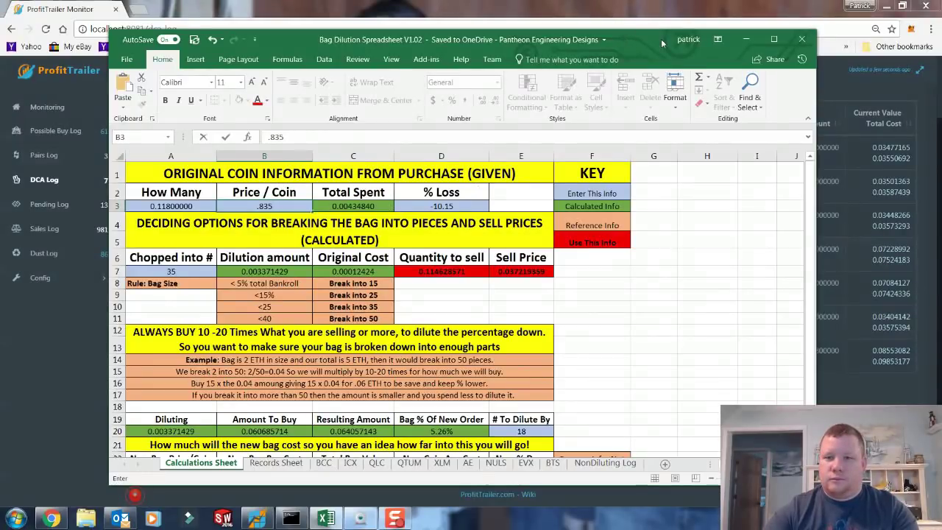
{"action": "left_click", "coordinate": [745, 39]}
{"action": "left_click_drag", "start_coordinate": [309, 200], "coordinate": [633, 42]}
{"action": "type", "text": "01502"}
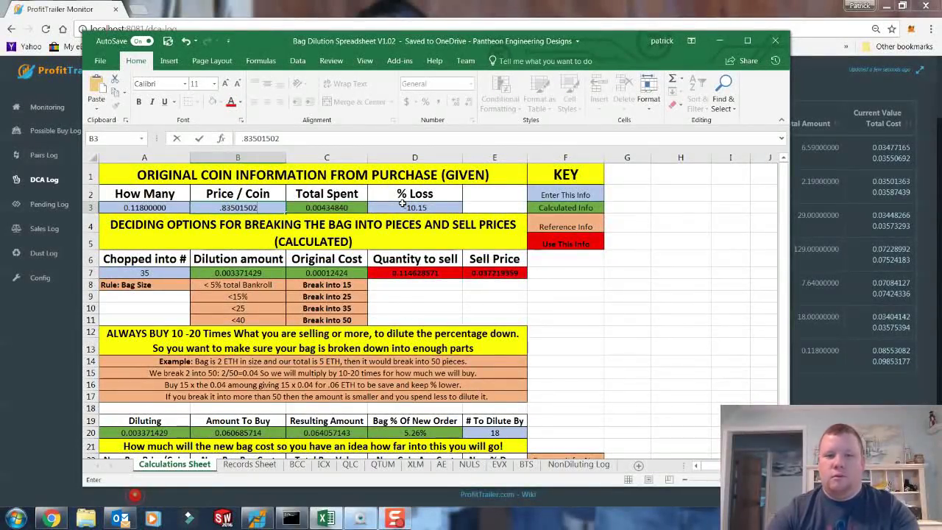
{"action": "key", "text": "Return"}
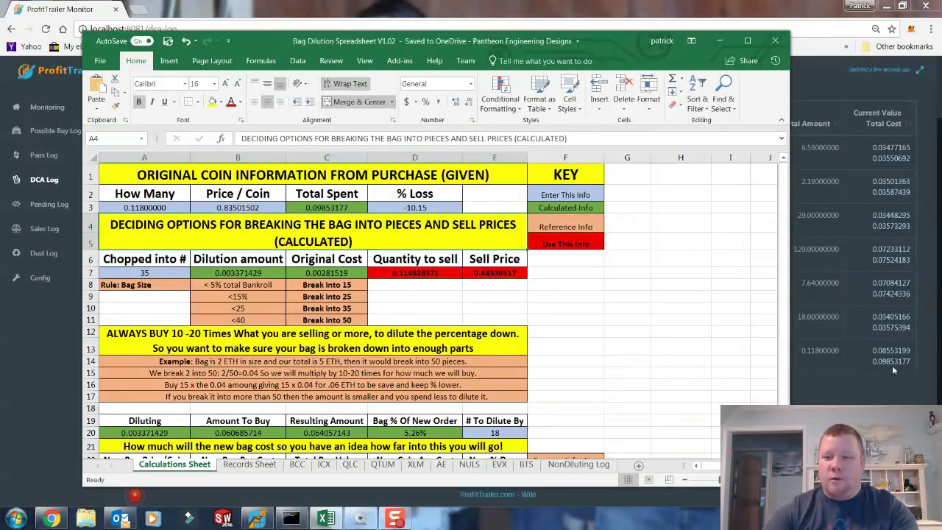
- Set the % Loss in cell D3 of the Calculations Sheet to -13.22
{"action": "left_click", "coordinate": [441, 207]}
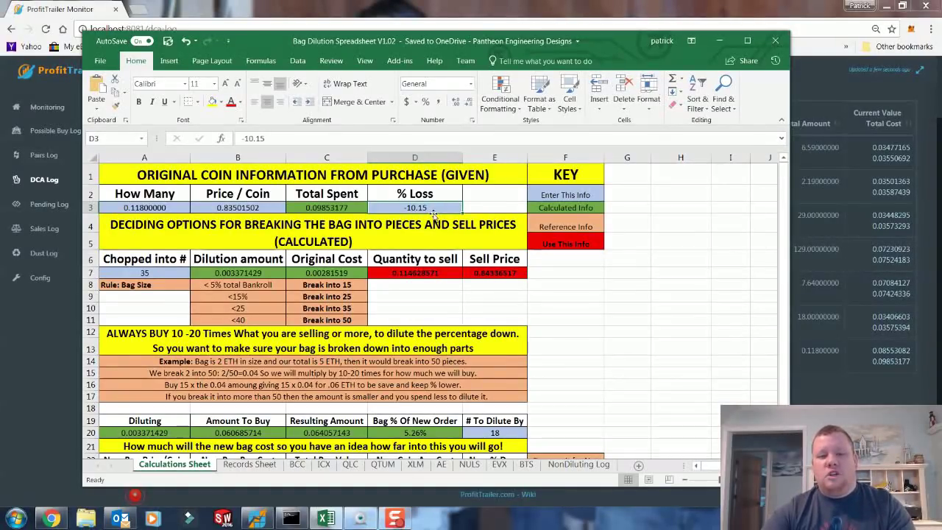
{"action": "scroll", "coordinate": [359, 306], "scroll_direction": "down", "scroll_amount": 3}
{"action": "scroll", "coordinate": [359, 306], "scroll_direction": "up", "scroll_amount": 3}
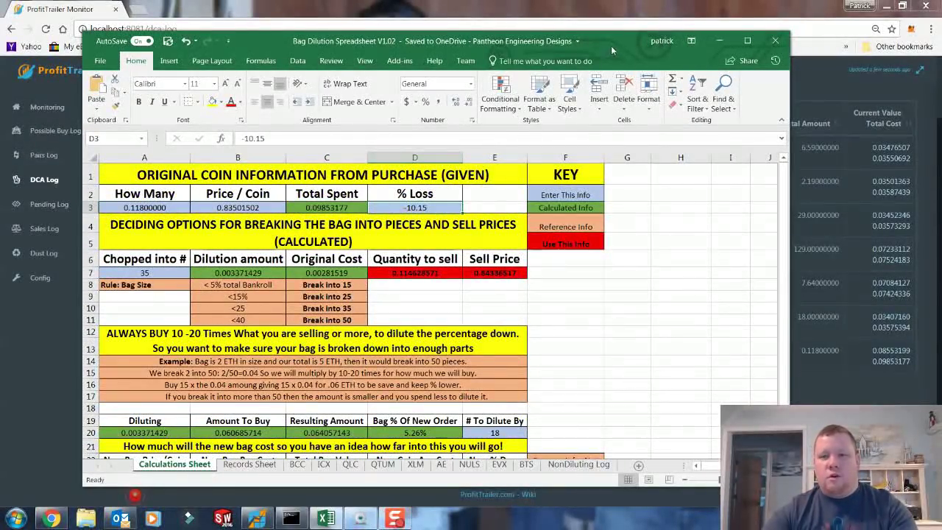
{"action": "left_click_drag", "start_coordinate": [613, 43], "coordinate": [642, 34]}
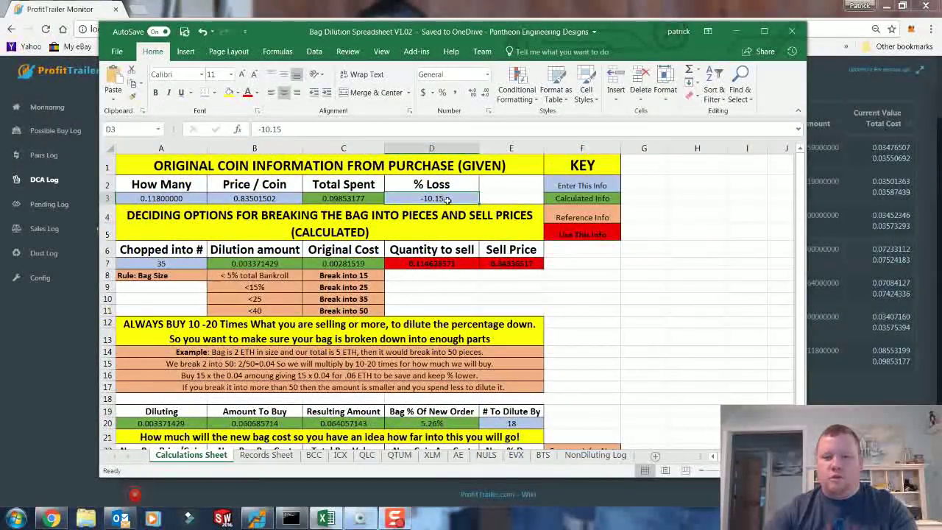
{"action": "type", "text": "-13.22"}
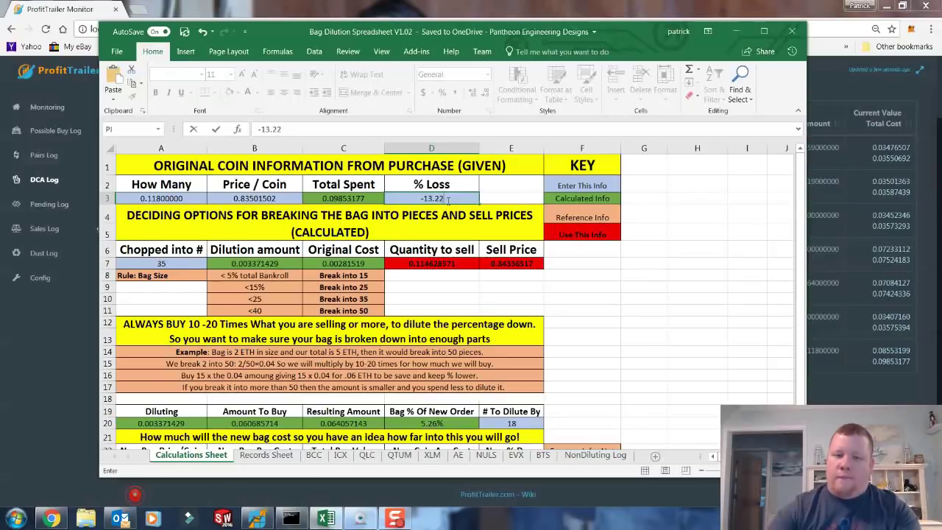
{"action": "key", "text": "Return"}
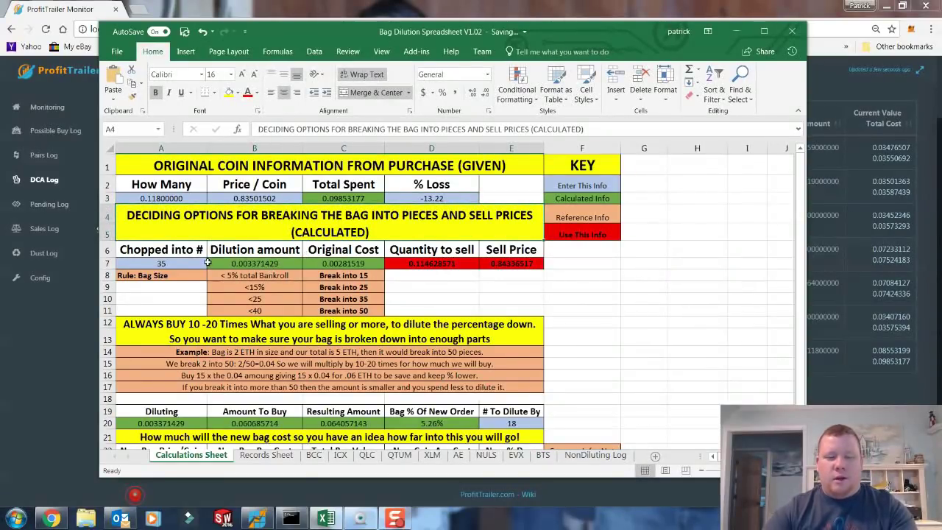
- Review the bag-splitting rules and New Buy Bag Cost on the Calculations Sheet, and set Chopped into # in cell A7 to 20
{"action": "scroll", "coordinate": [276, 238], "scroll_direction": "down", "scroll_amount": 1}
{"action": "scroll", "coordinate": [276, 237], "scroll_direction": "up", "scroll_amount": 1}
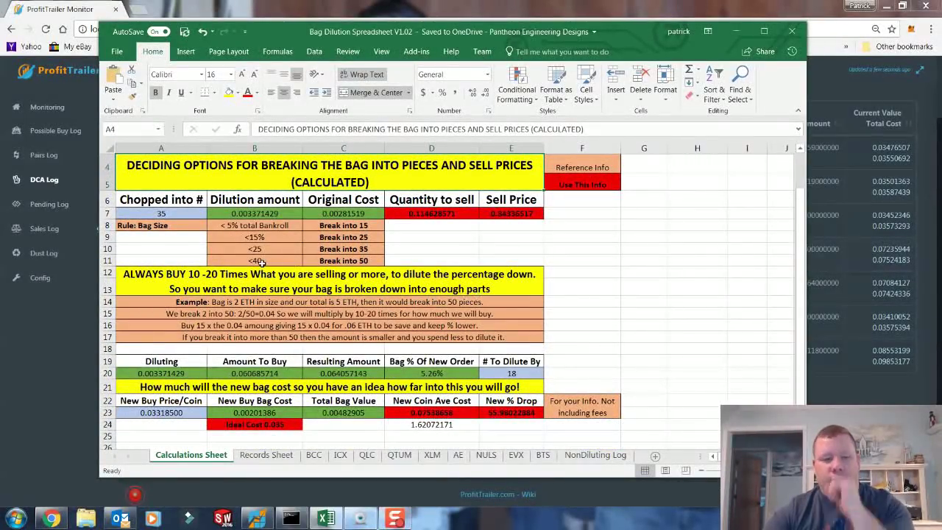
{"action": "left_click", "coordinate": [178, 212]}
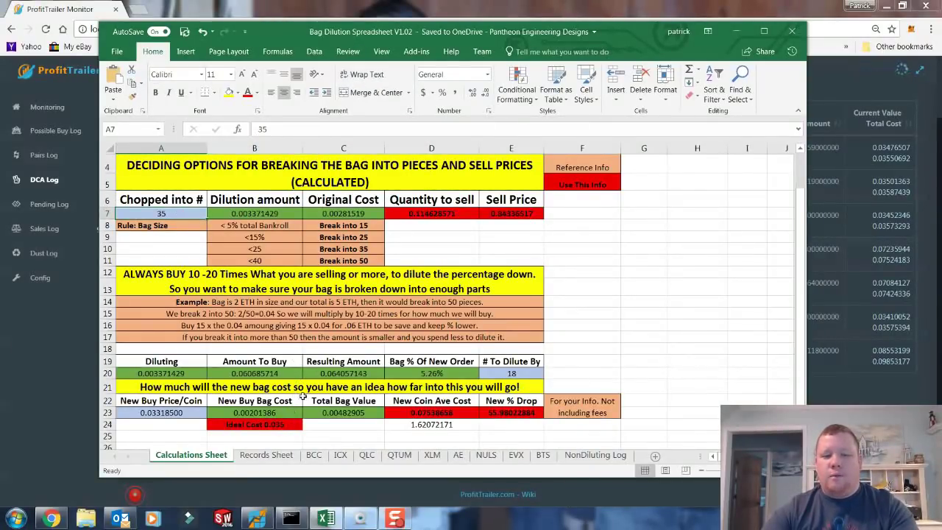
{"action": "scroll", "coordinate": [295, 412], "scroll_direction": "down", "scroll_amount": 3}
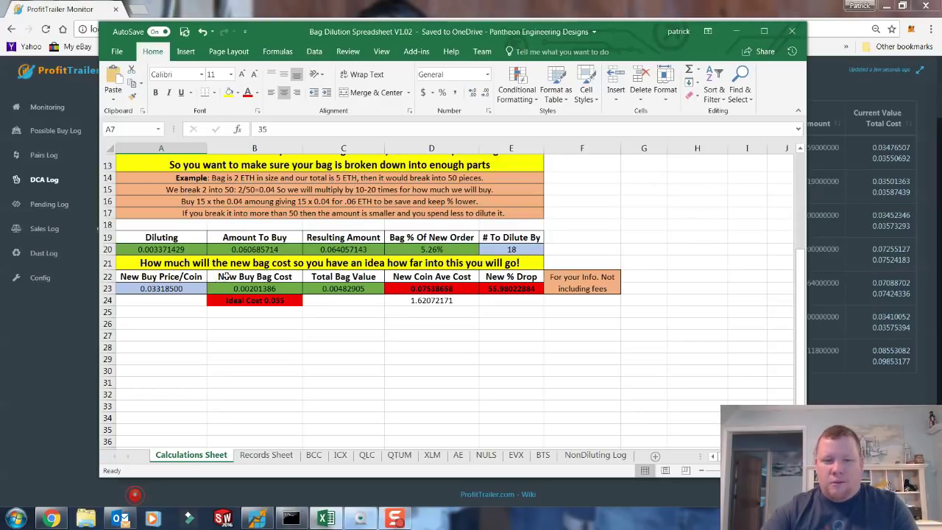
{"action": "left_click", "coordinate": [253, 290]}
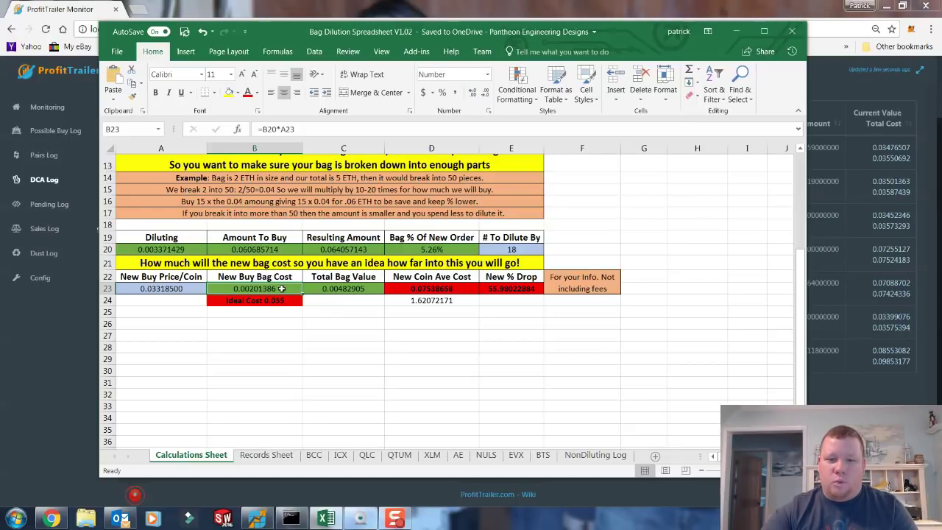
{"action": "scroll", "coordinate": [283, 288], "scroll_direction": "up", "scroll_amount": 3}
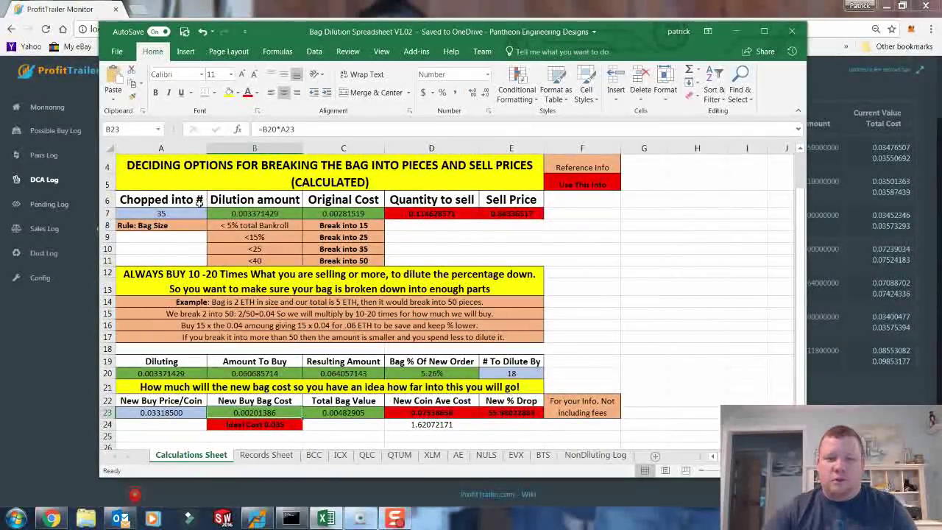
{"action": "left_click", "coordinate": [178, 213]}
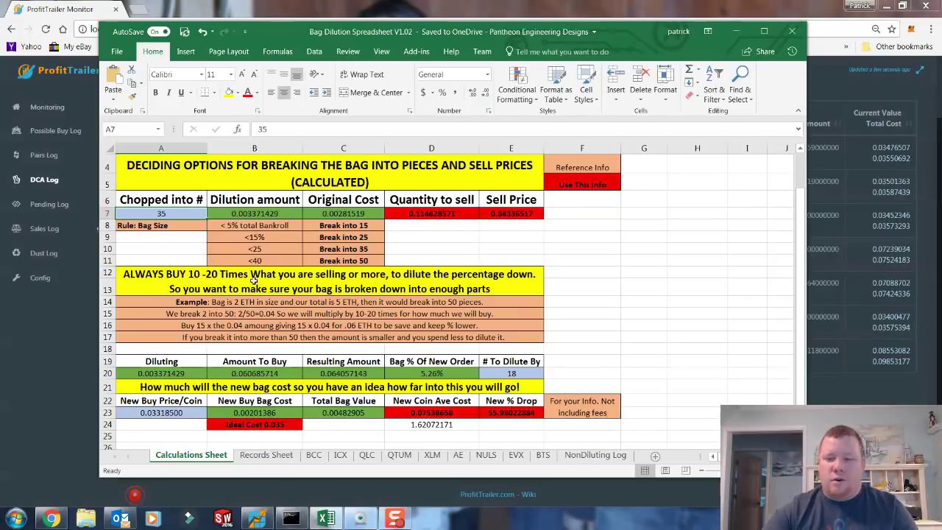
{"action": "type", "text": "20"}
{"action": "key", "text": "Return"}
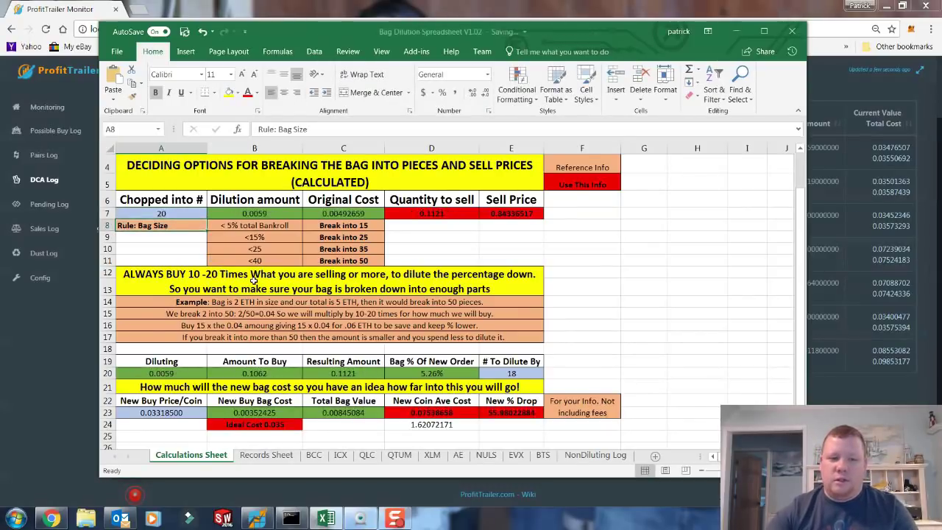
- Check the New Buy Bag Cost in cell B23 and switch to the DCA log in Chrome to copy the DASHETH bid price
{"action": "scroll", "coordinate": [272, 259], "scroll_direction": "down", "scroll_amount": 1}
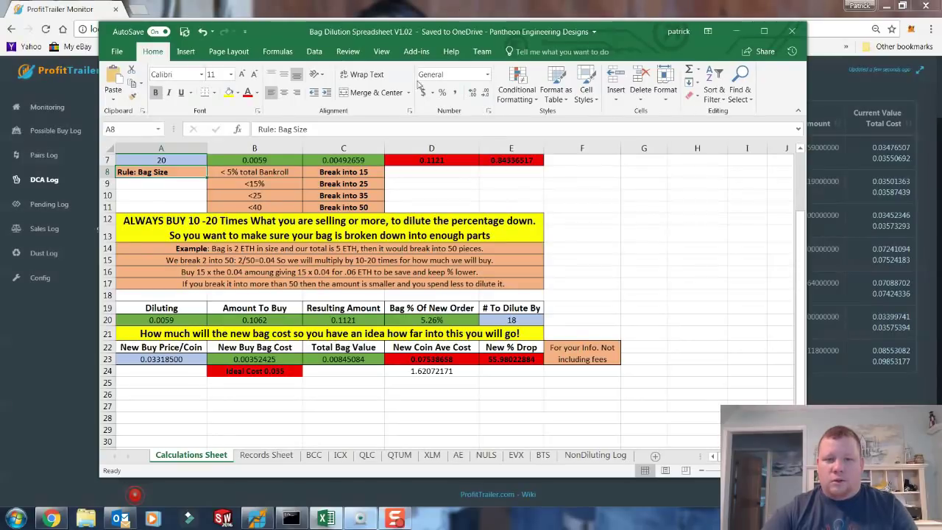
{"action": "left_click", "coordinate": [277, 358]}
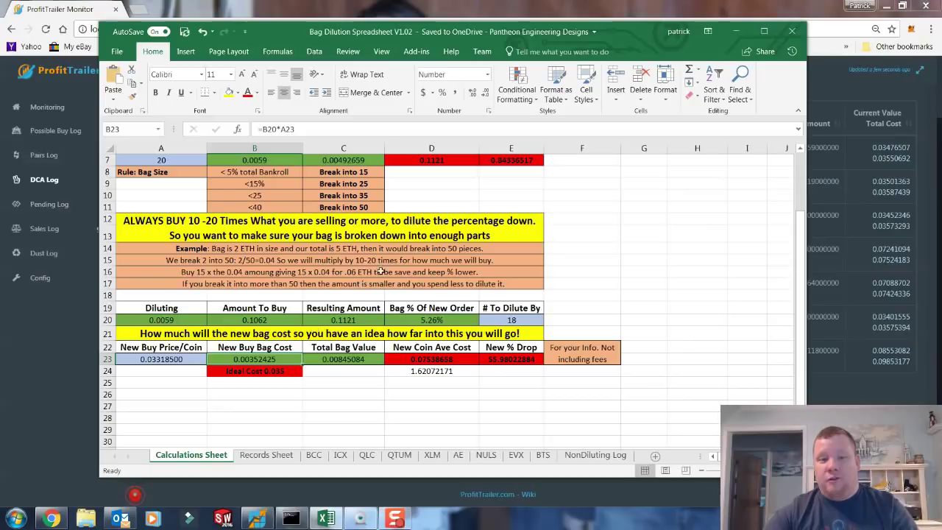
{"action": "left_click", "coordinate": [176, 359]}
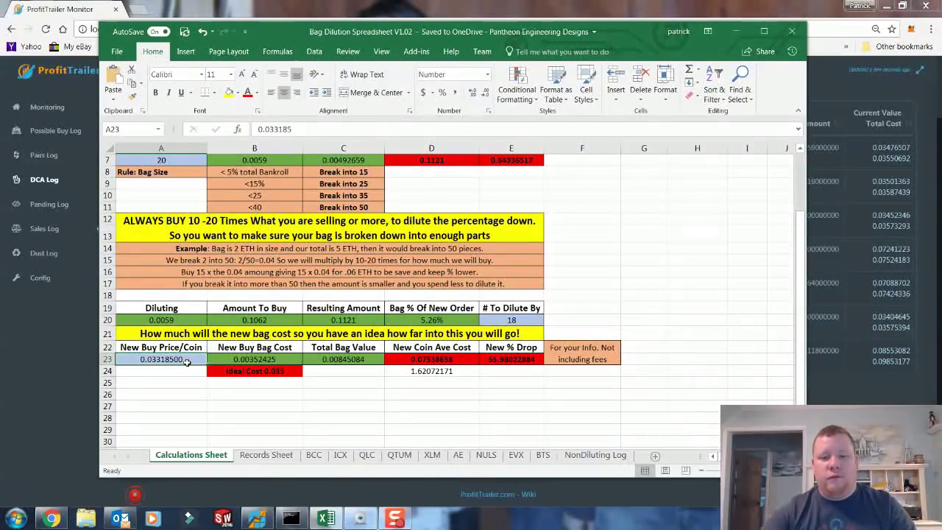
{"action": "left_click", "coordinate": [495, 8]}
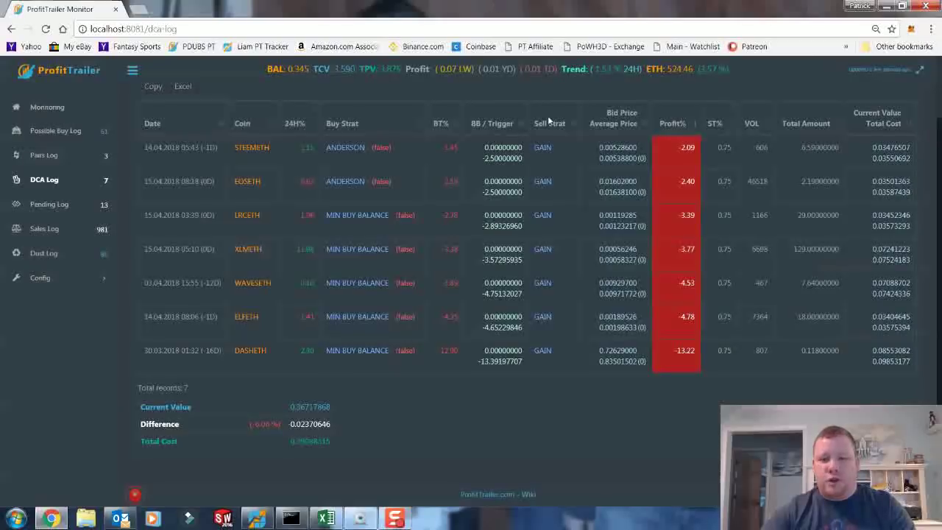
{"action": "double_click", "coordinate": [624, 351]}
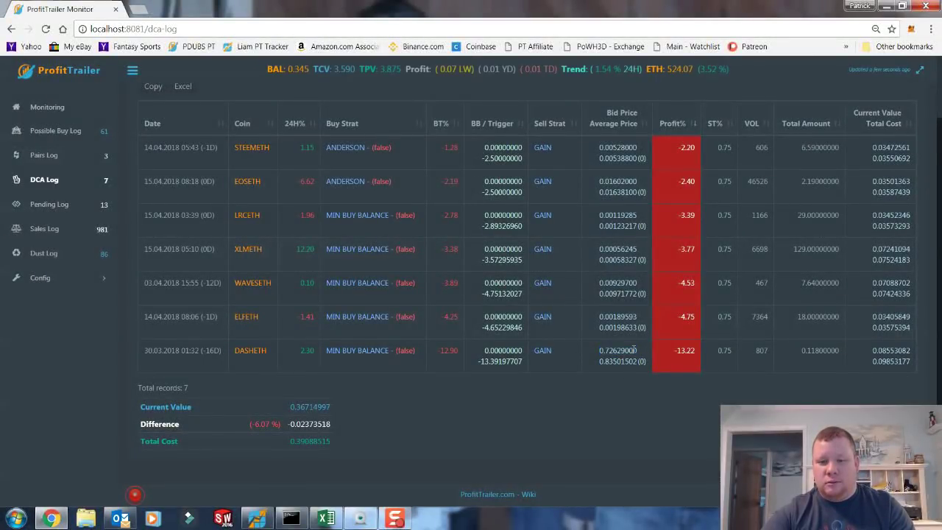
{"action": "double_click", "coordinate": [636, 350]}
{"action": "right_click", "coordinate": [624, 352]}
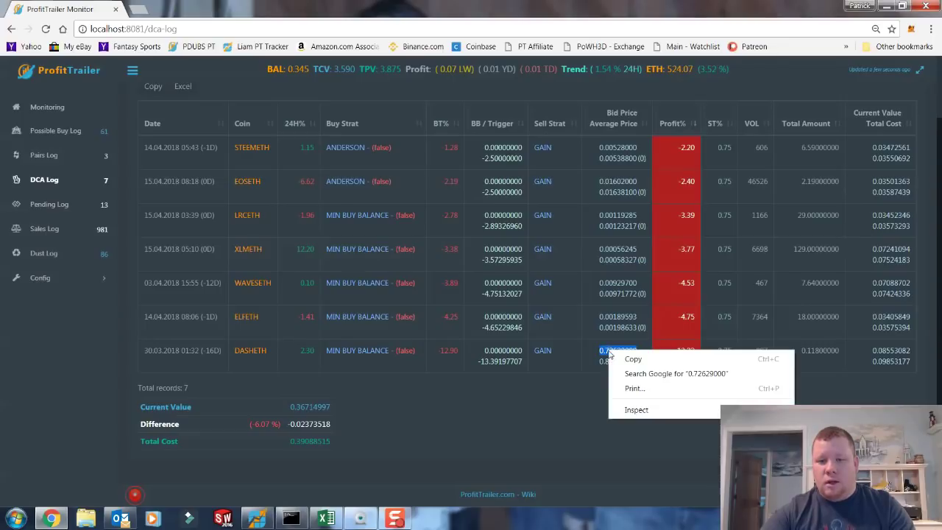
{"action": "left_click", "coordinate": [630, 360]}
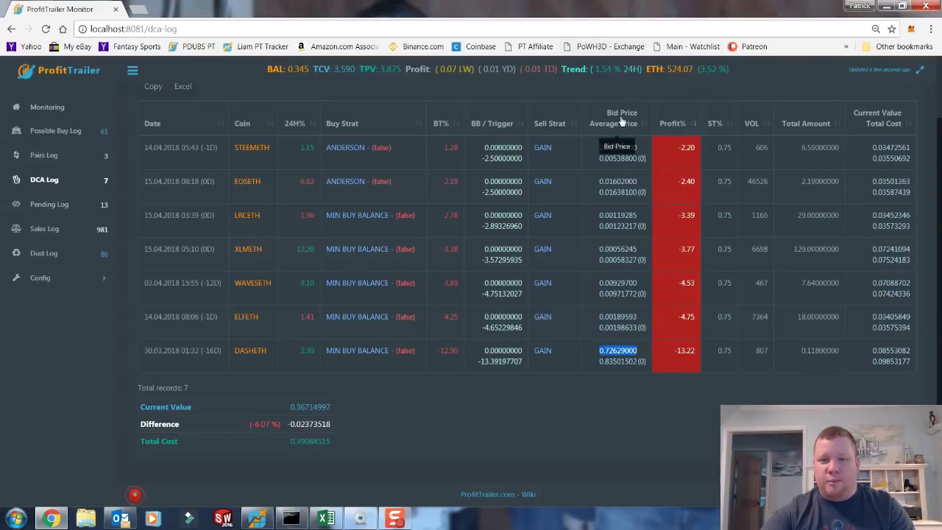
{"action": "left_click", "coordinate": [654, 373]}
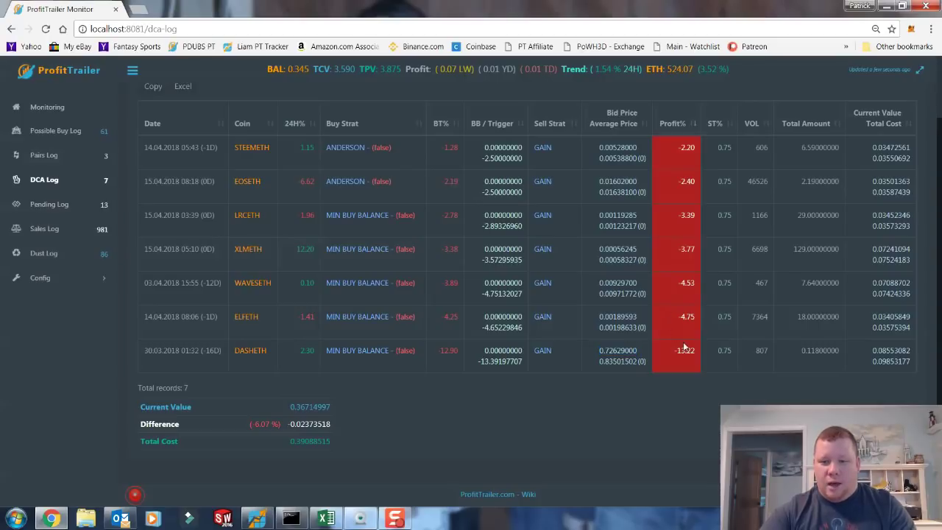
- Switch back to Excel, try to replace the New Buy Price/Coin in cell A23 with the DASHETH bid price, and undo the entry
{"action": "left_click", "coordinate": [326, 519]}
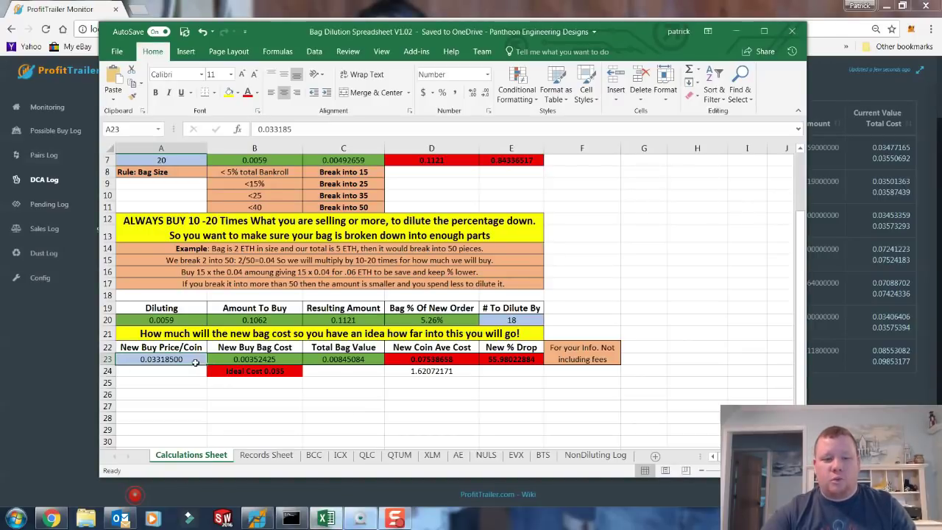
{"action": "left_click", "coordinate": [300, 126]}
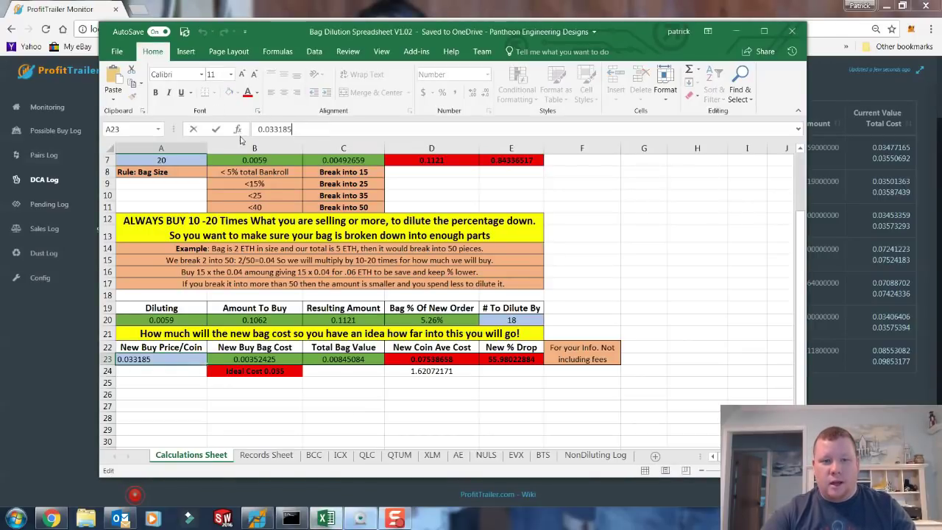
{"action": "left_click_drag", "start_coordinate": [296, 128], "coordinate": [256, 128]}
{"action": "key", "text": "BackSpace"}
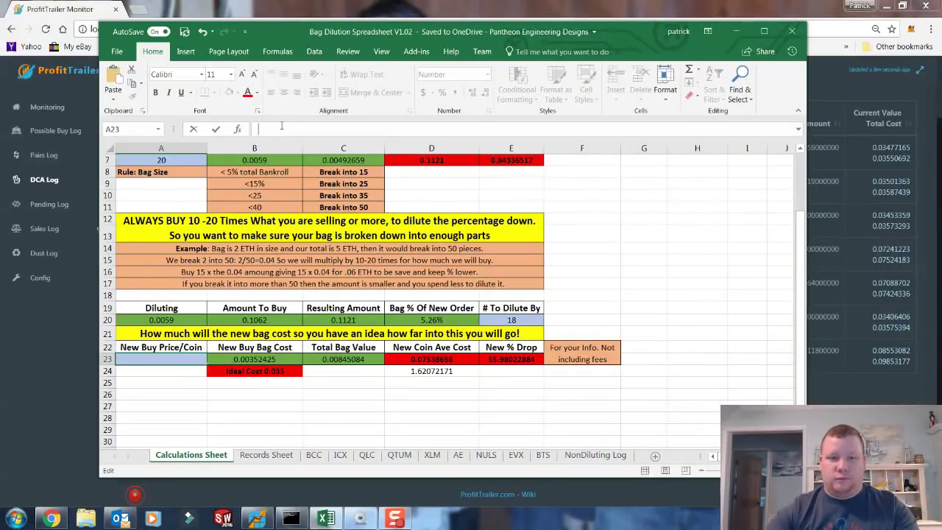
{"action": "right_click", "coordinate": [275, 129]}
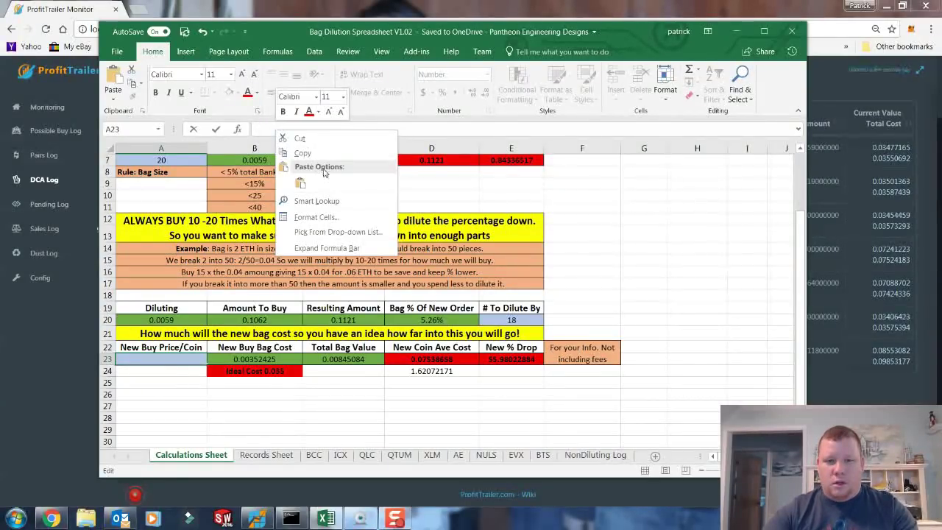
{"action": "left_click", "coordinate": [624, 29]}
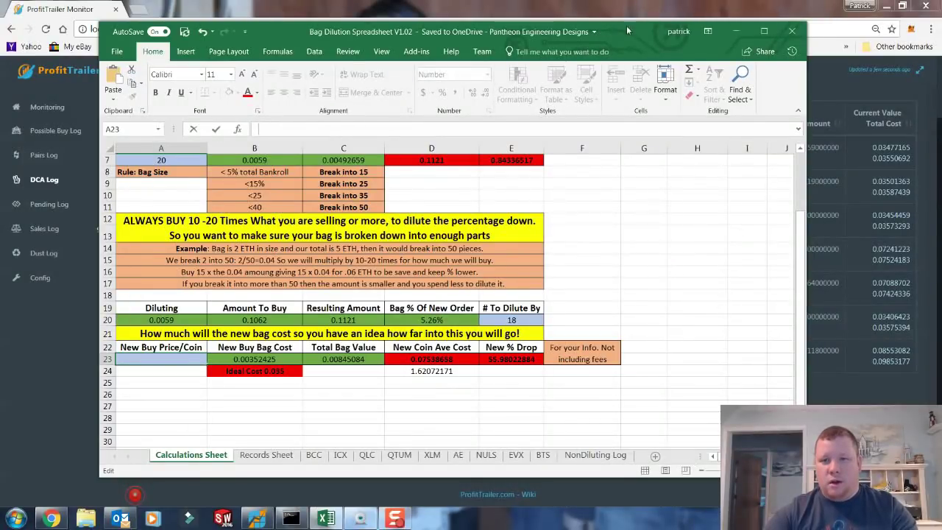
{"action": "left_click_drag", "start_coordinate": [628, 31], "coordinate": [402, 50]}
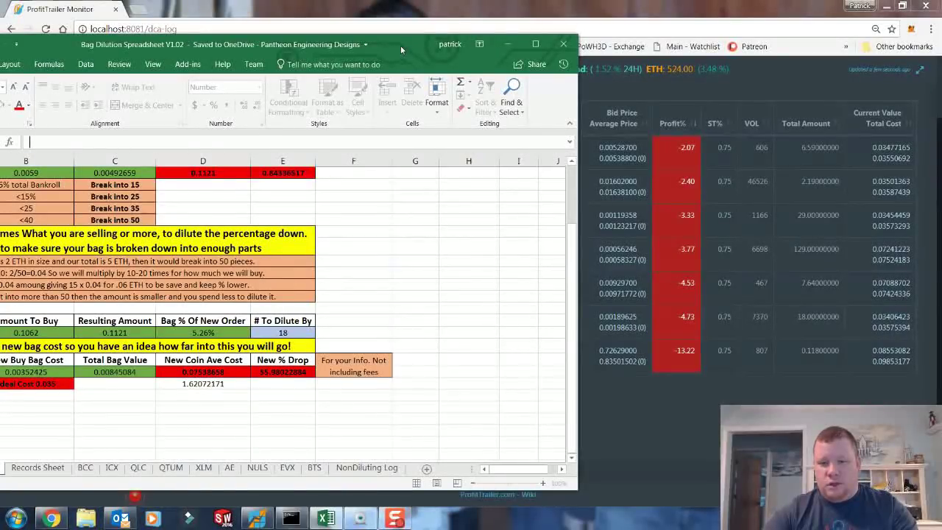
{"action": "left_click_drag", "start_coordinate": [400, 44], "coordinate": [620, 18]}
{"action": "double_click", "coordinate": [138, 346]}
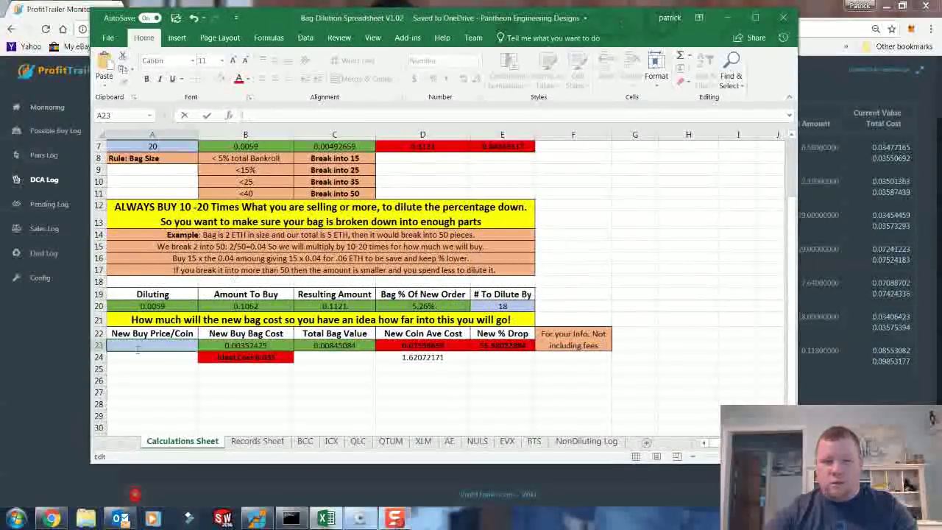
{"action": "left_click", "coordinate": [272, 118]}
{"action": "type", "text": "629"}
{"action": "key", "text": "Return"}
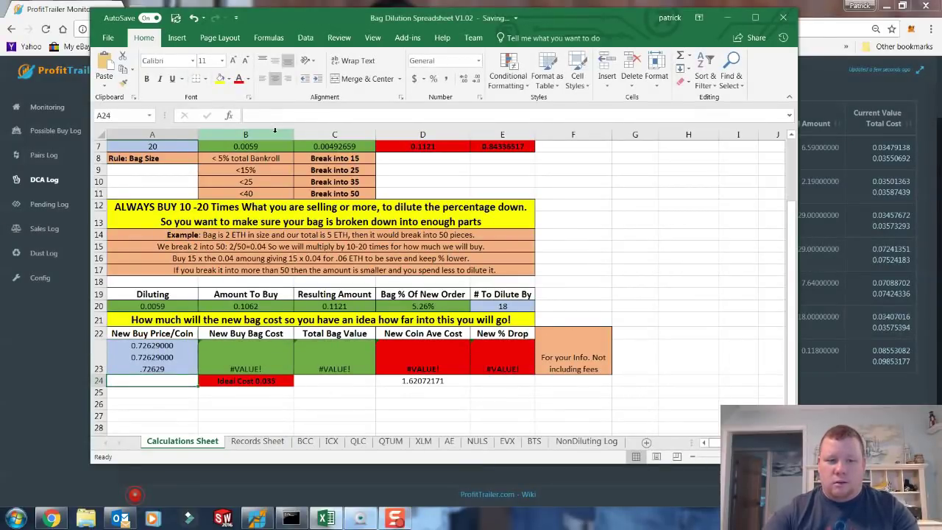
{"action": "key", "text": "ctrl+z"}
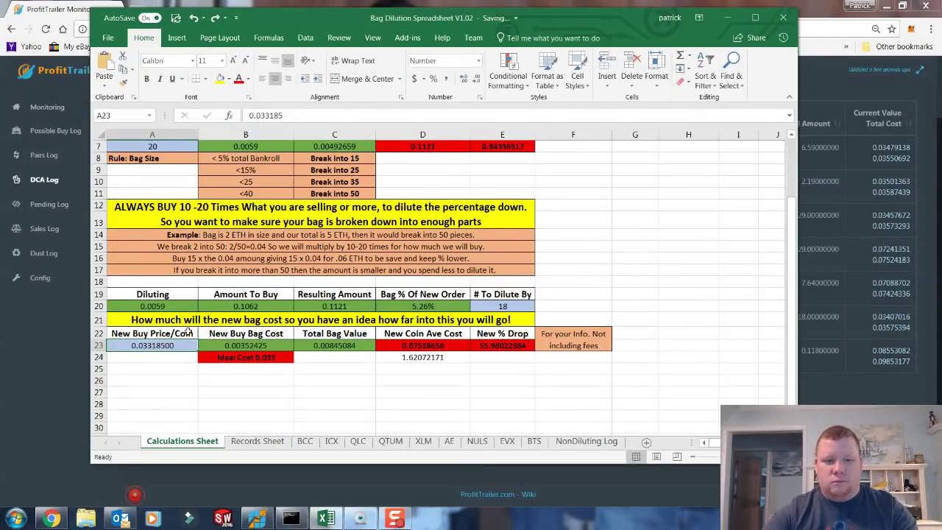
- Set the New Buy Price/Coin in cell A23 of the Calculations Sheet to .72629
{"action": "double_click", "coordinate": [287, 117]}
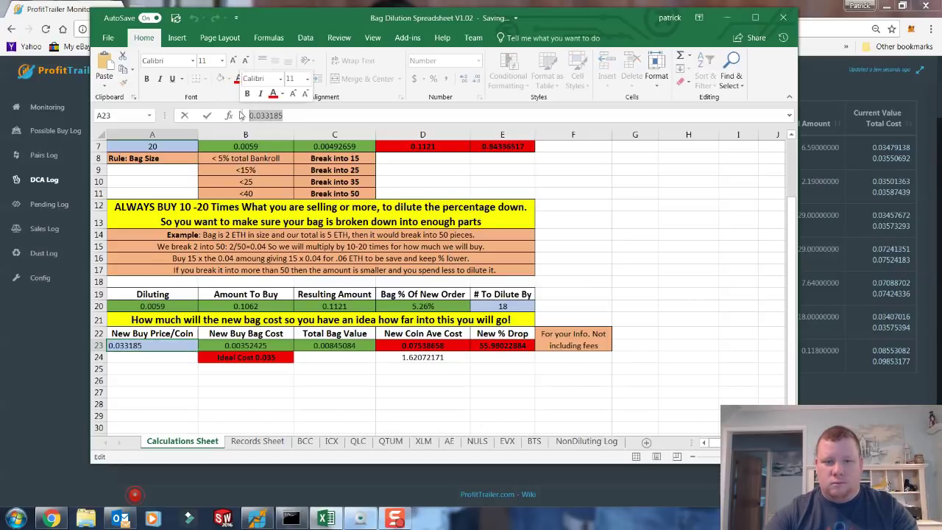
{"action": "type", "text": "0.72629"}
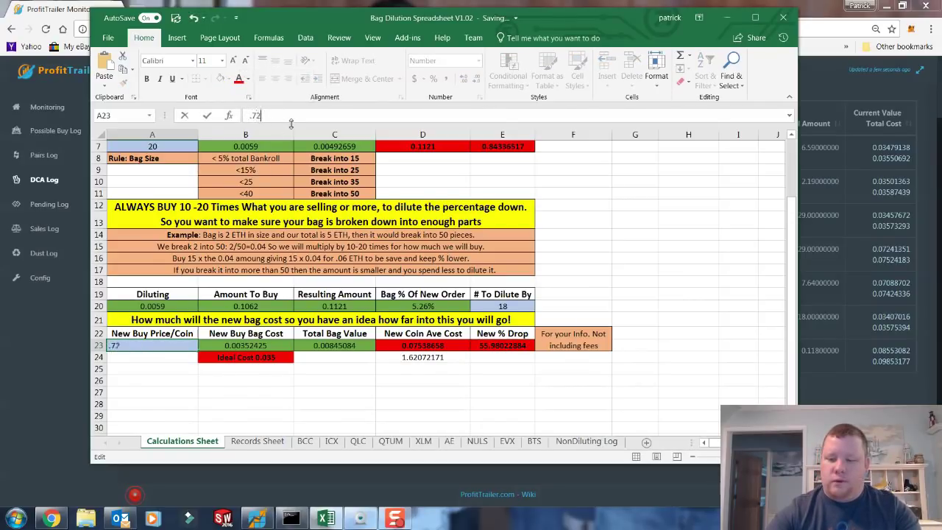
{"action": "key", "text": "Return"}
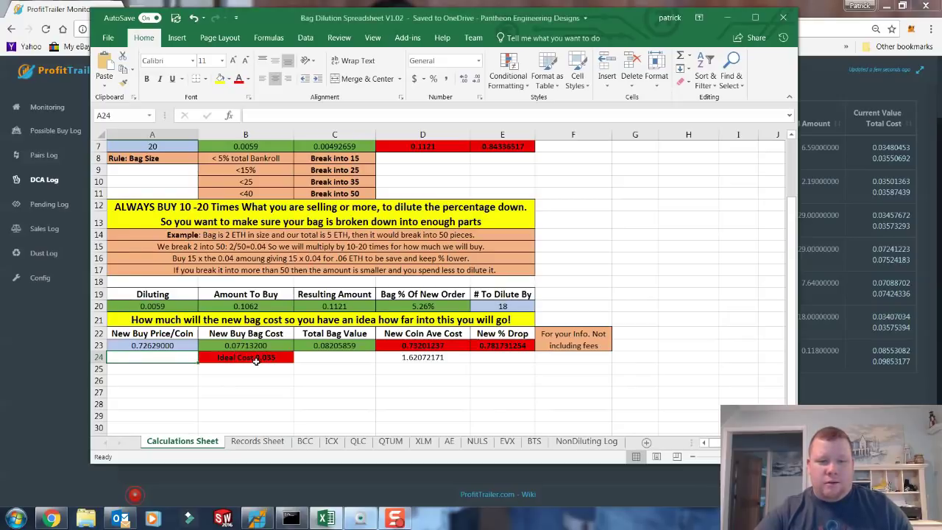
- Compare the New Buy Bag Cost with the ideal cost and set Chopped into # in cell A7 to 40
{"action": "scroll", "coordinate": [251, 339], "scroll_direction": "up", "scroll_amount": 1}
{"action": "scroll", "coordinate": [252, 338], "scroll_direction": "up", "scroll_amount": 1}
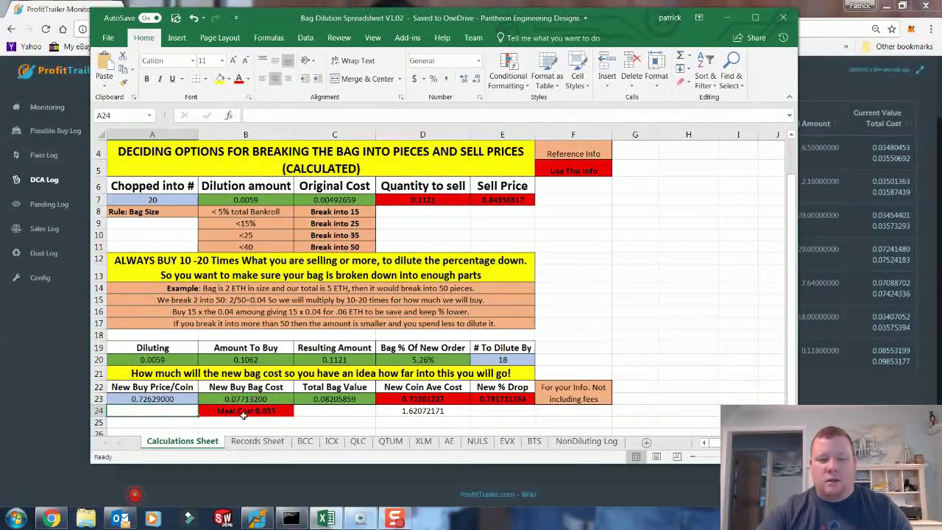
{"action": "left_click", "coordinate": [157, 200]}
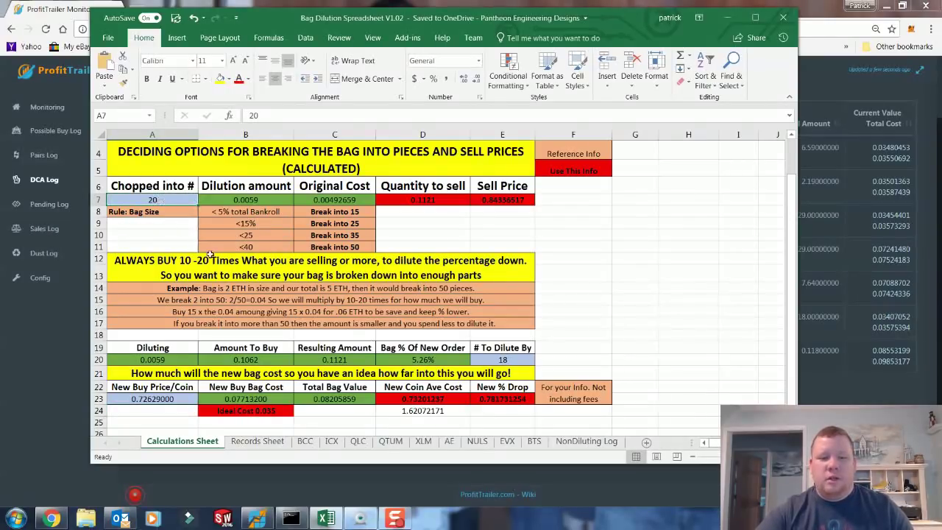
{"action": "left_click", "coordinate": [234, 401]}
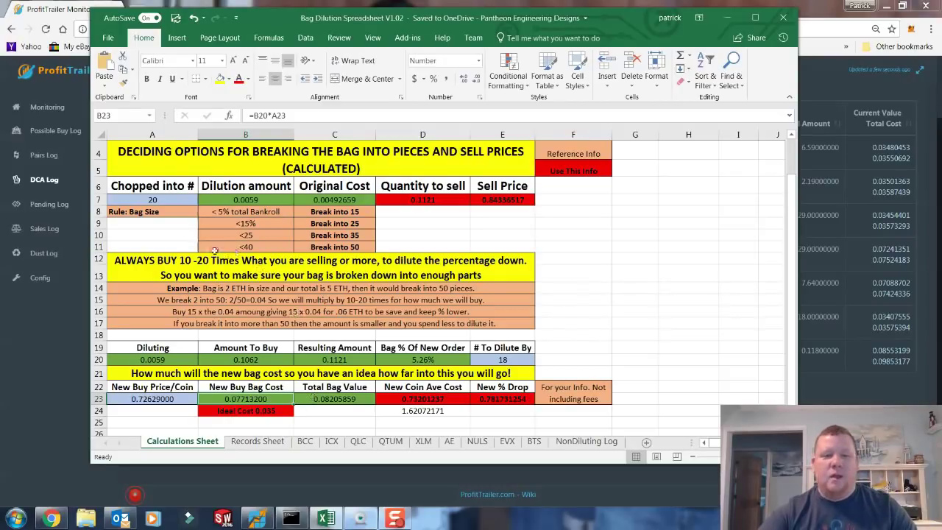
{"action": "left_click", "coordinate": [169, 199]}
{"action": "type", "text": "40"}
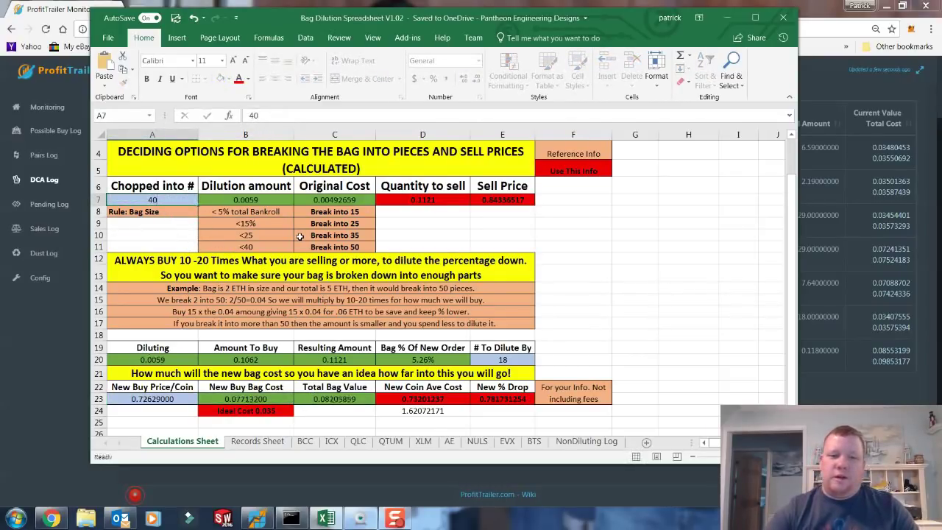
{"action": "key", "text": "Return"}
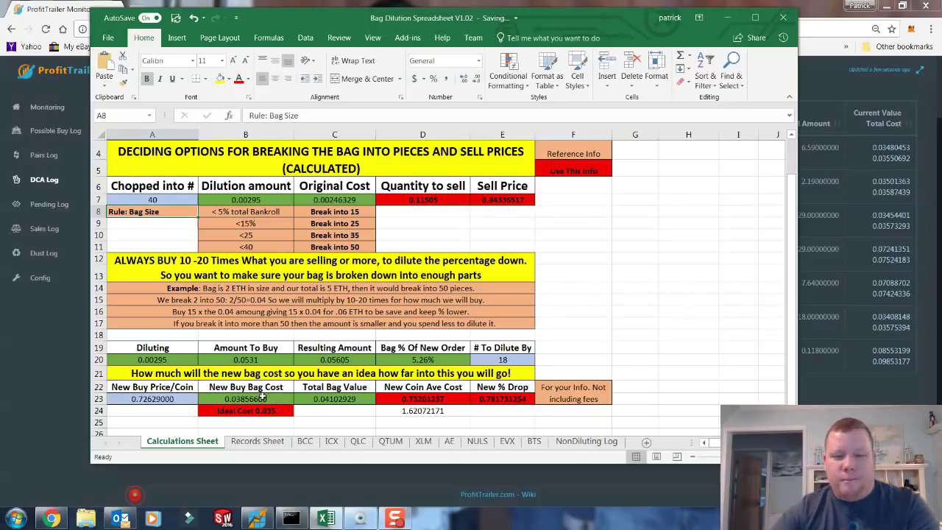
{"action": "left_click", "coordinate": [156, 398]}
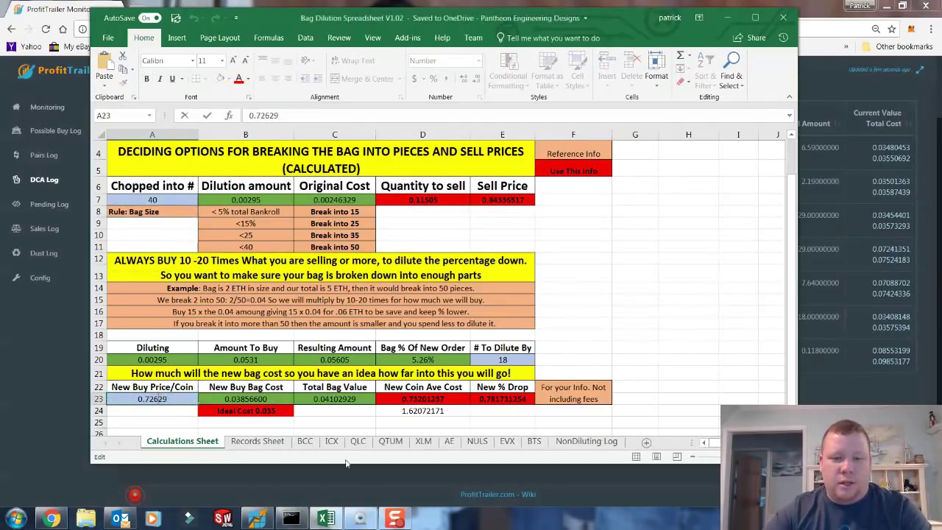
{"action": "left_click", "coordinate": [252, 390]}
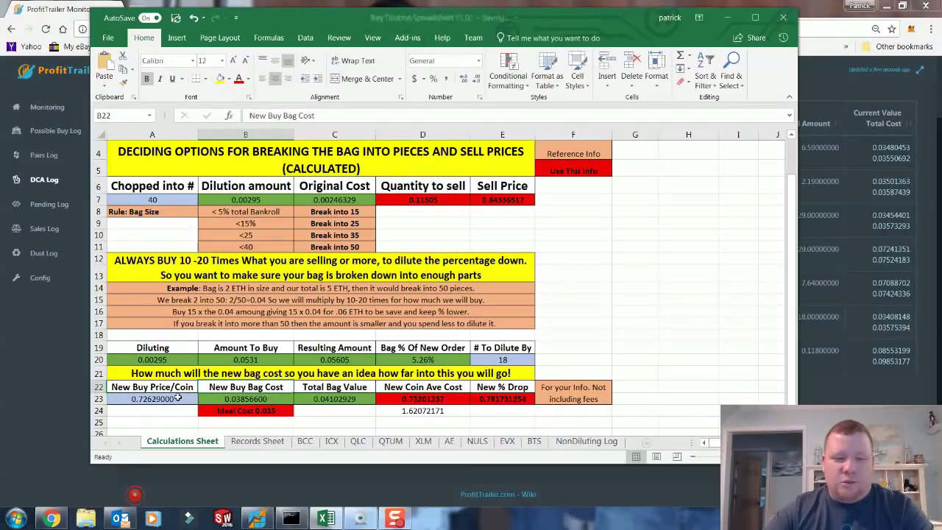
{"action": "left_click", "coordinate": [176, 397]}
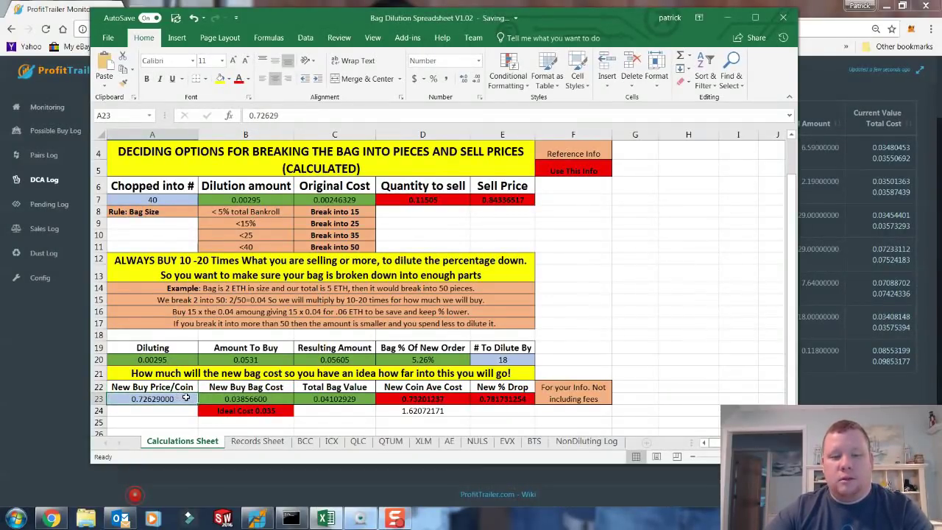
- Review the New Buy Bag Cost in cell B23 against the Chopped into # and # To Dilute By inputs
{"action": "left_click", "coordinate": [254, 399]}
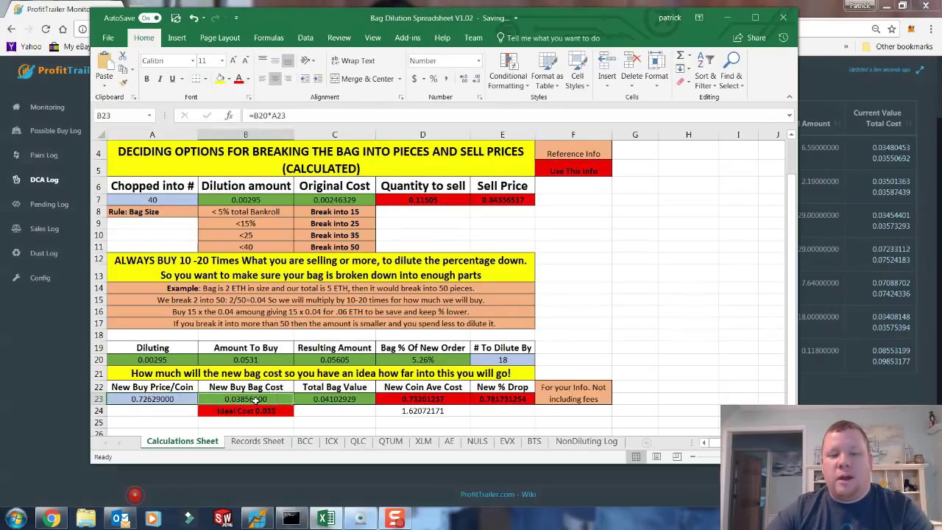
{"action": "left_click", "coordinate": [171, 199]}
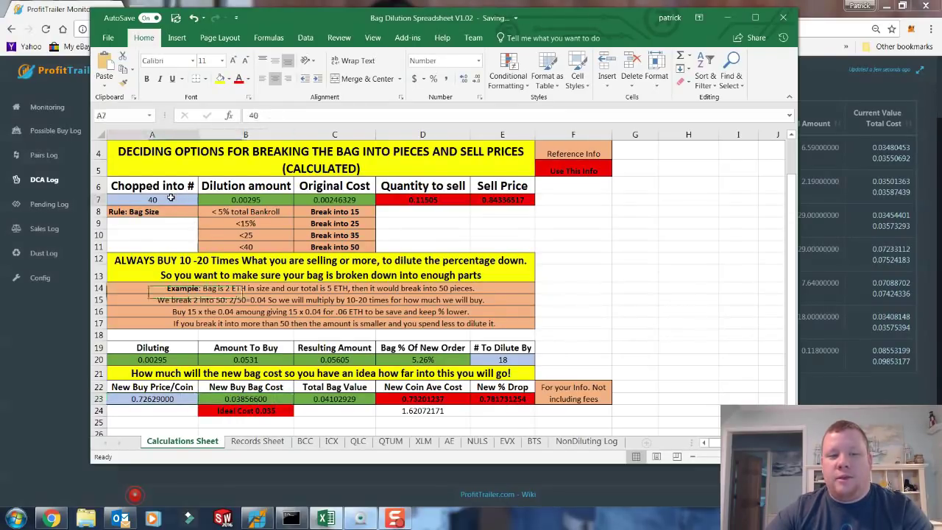
{"action": "left_click", "coordinate": [482, 360]}
{"action": "left_click", "coordinate": [181, 199]}
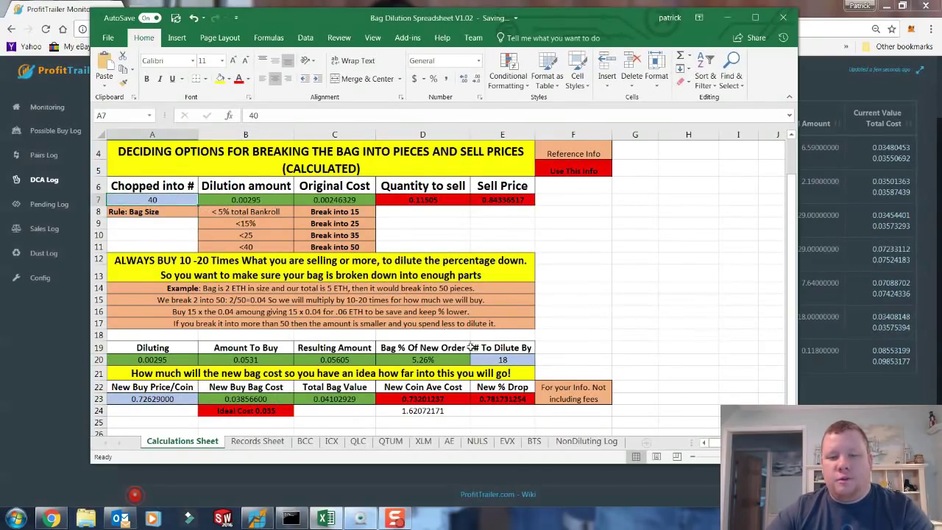
{"action": "left_click", "coordinate": [254, 399]}
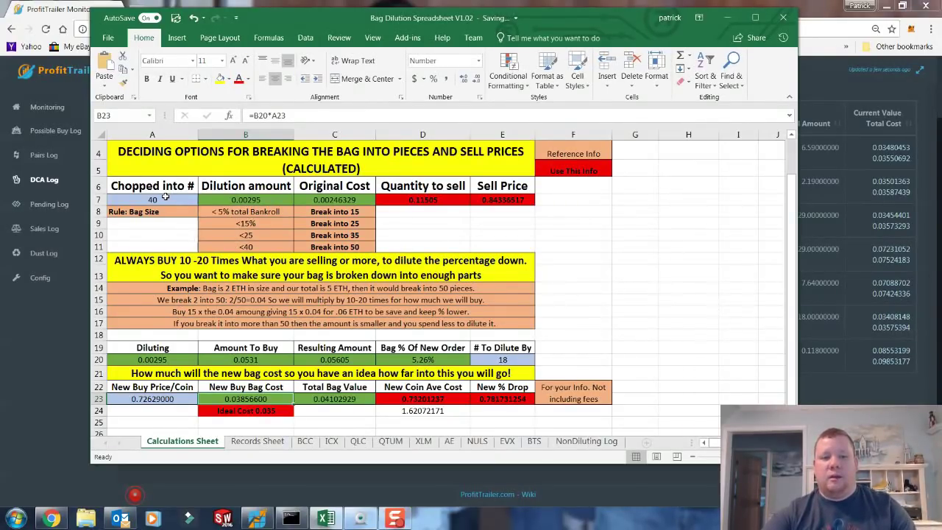
{"action": "left_click", "coordinate": [502, 360]}
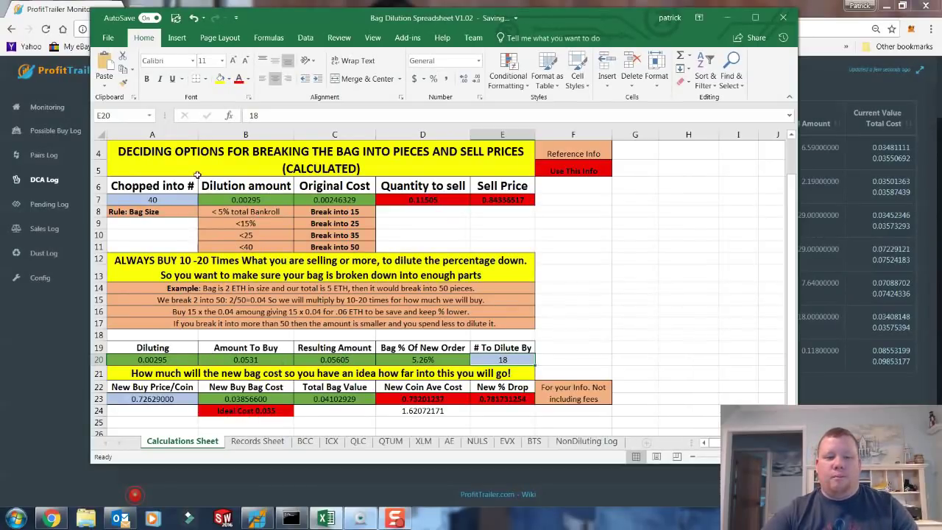
- Examine the Dilution amount, Diluting, Amount To Buy, Resulting Amount, New Buy Price/Coin, New Coin Ave Cost and New % Drop cells
{"action": "left_click", "coordinate": [245, 200]}
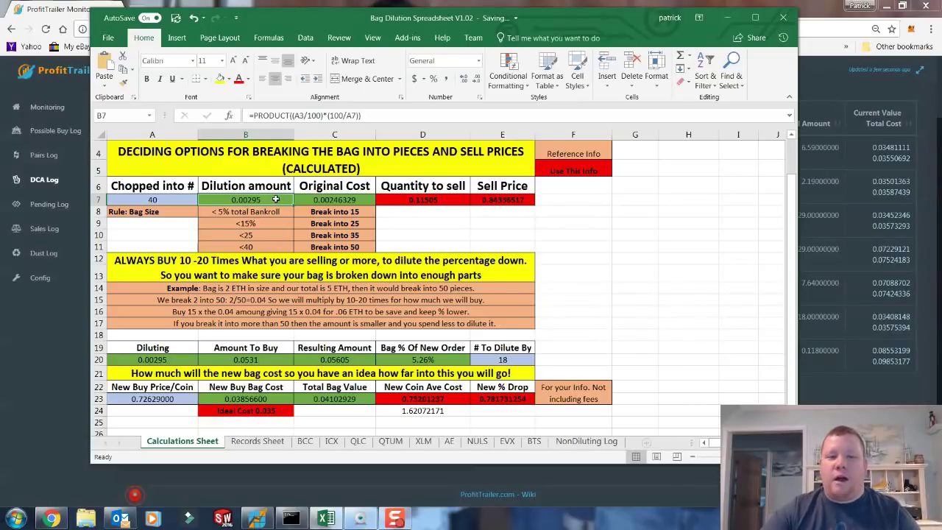
{"action": "left_click", "coordinate": [156, 360]}
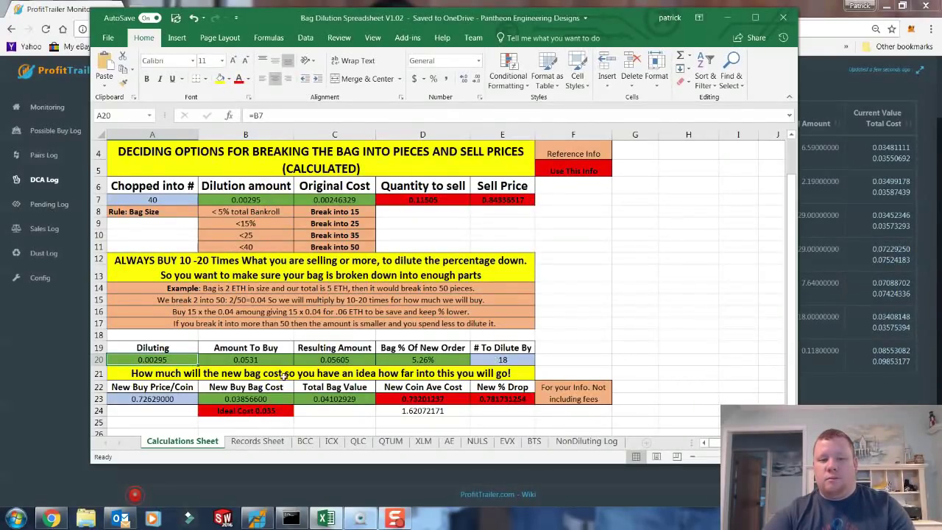
{"action": "left_click", "coordinate": [249, 358]}
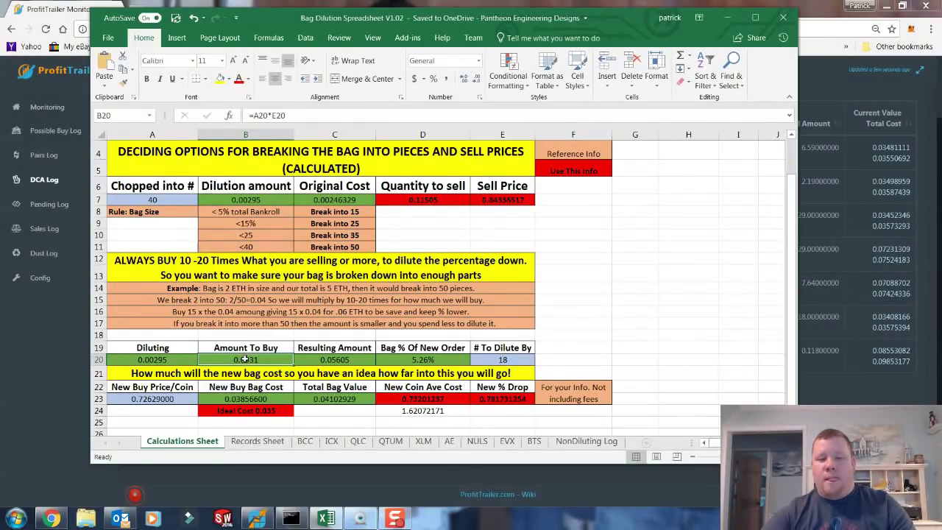
{"action": "left_click", "coordinate": [356, 359]}
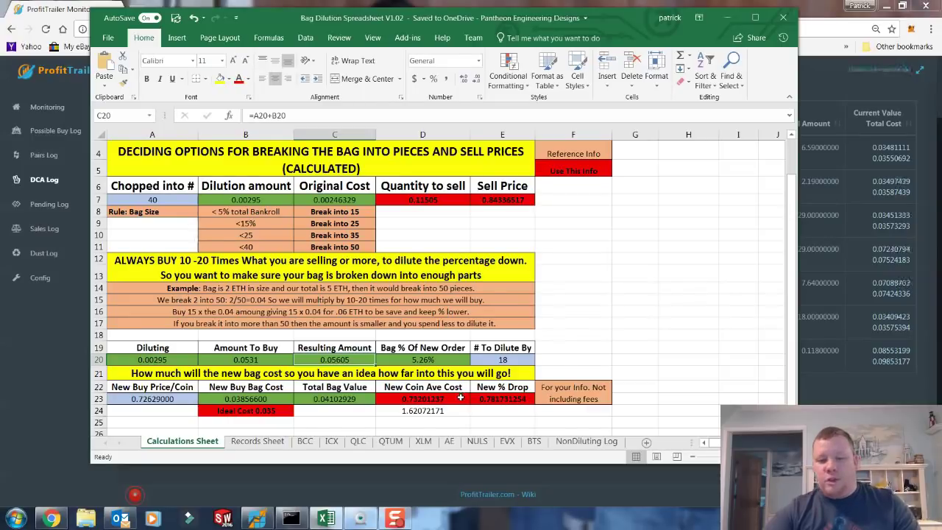
{"action": "left_click", "coordinate": [426, 401]}
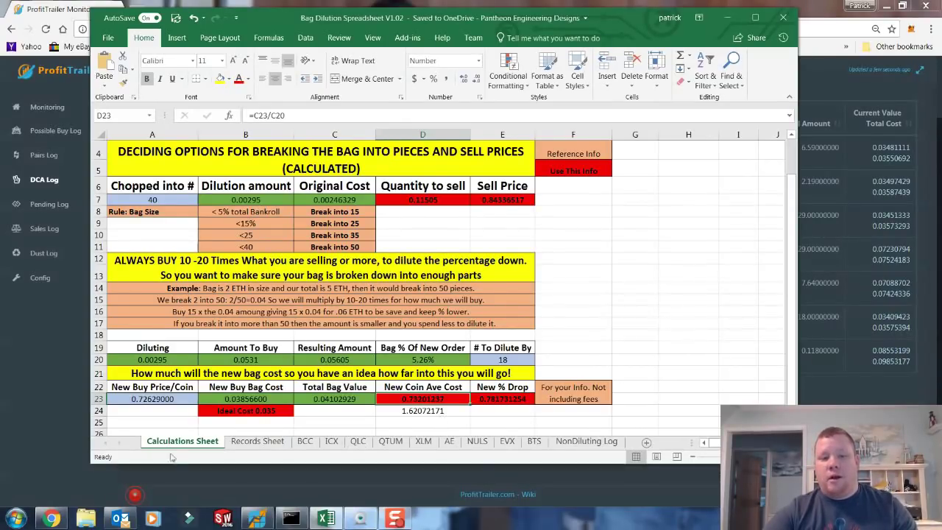
{"action": "left_click", "coordinate": [134, 398]}
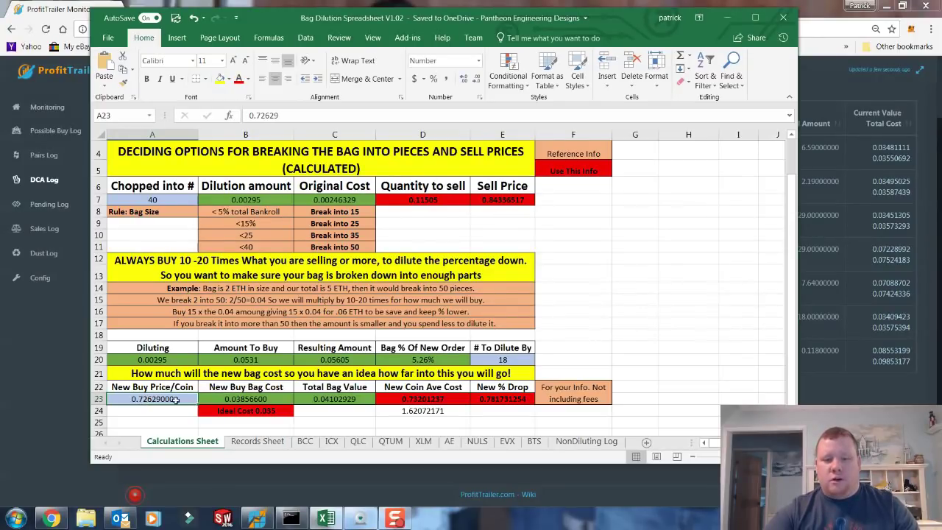
{"action": "left_click", "coordinate": [488, 399]}
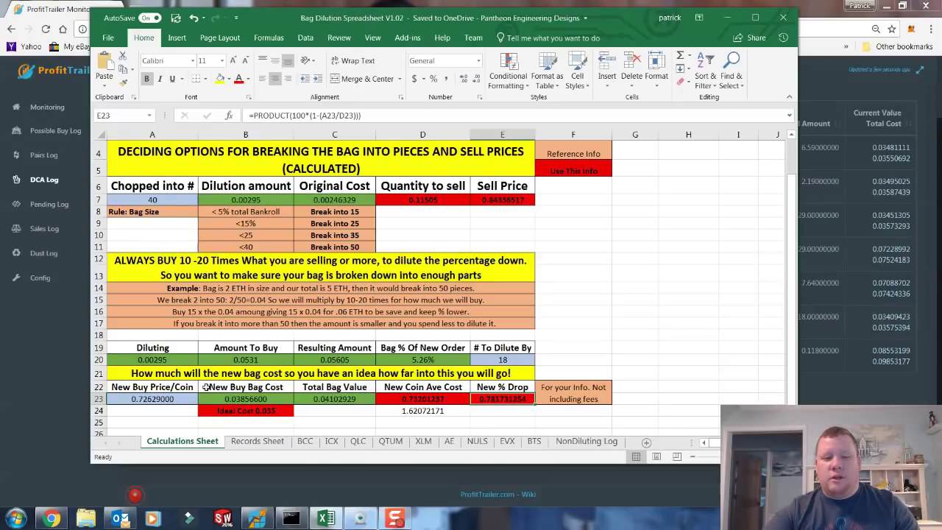
{"action": "left_click", "coordinate": [173, 399]}
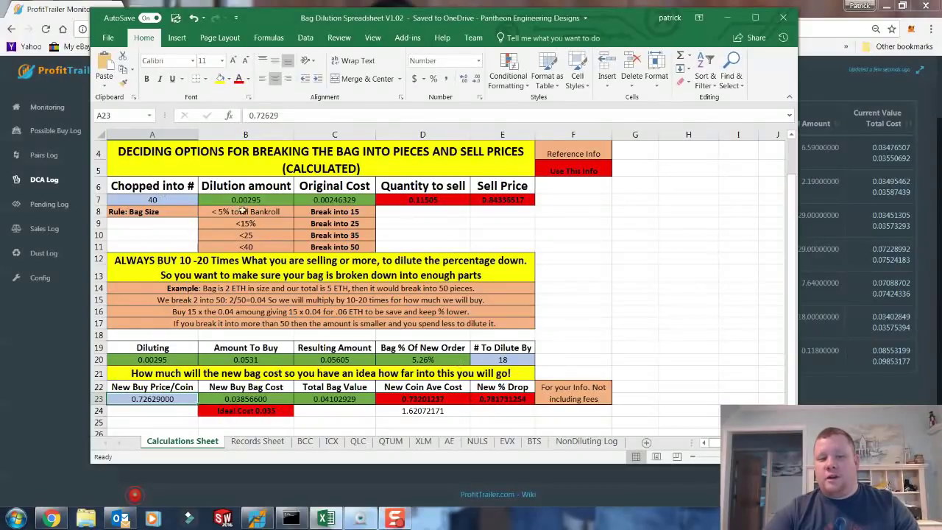
{"action": "left_click", "coordinate": [492, 397]}
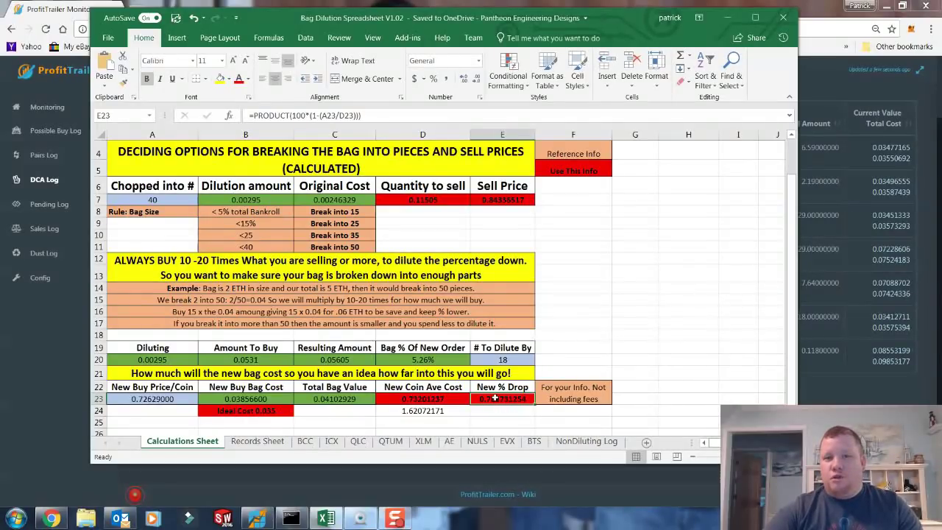
- Set Chopped into # in cell A7 of the Calculations Sheet to 50
{"action": "left_click", "coordinate": [154, 200]}
{"action": "type", "text": "50"}
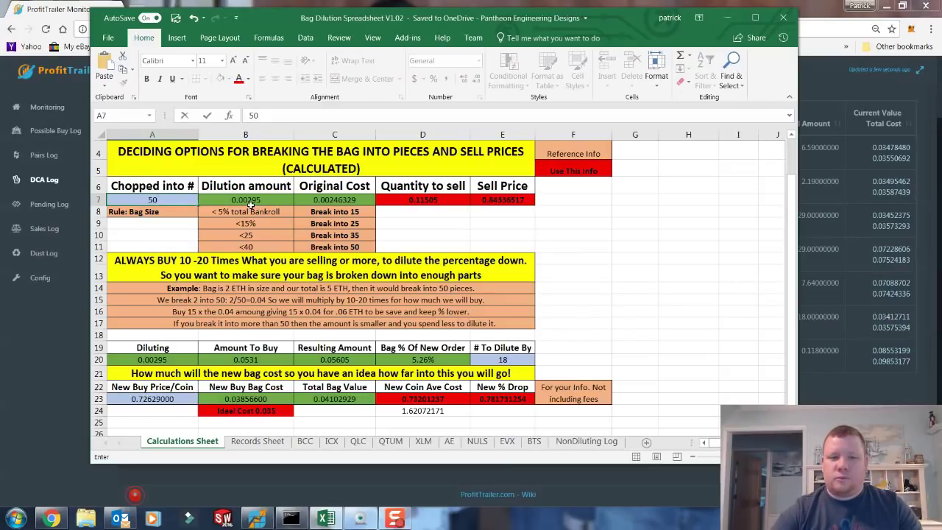
{"action": "key", "text": "Return"}
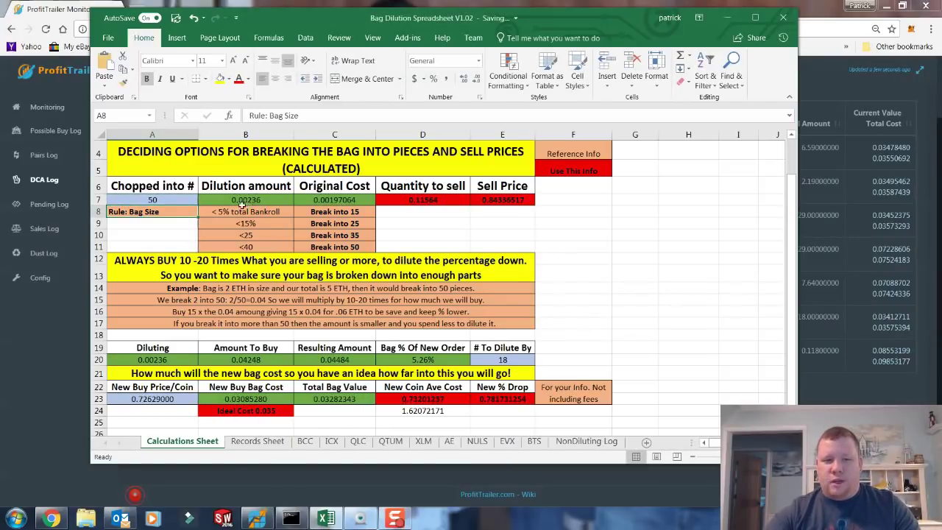
- Check the New Buy Bag Cost in cell B23 and set # To Dilute By in cell E20 to 20
{"action": "left_click", "coordinate": [231, 401]}
{"action": "left_click", "coordinate": [485, 359]}
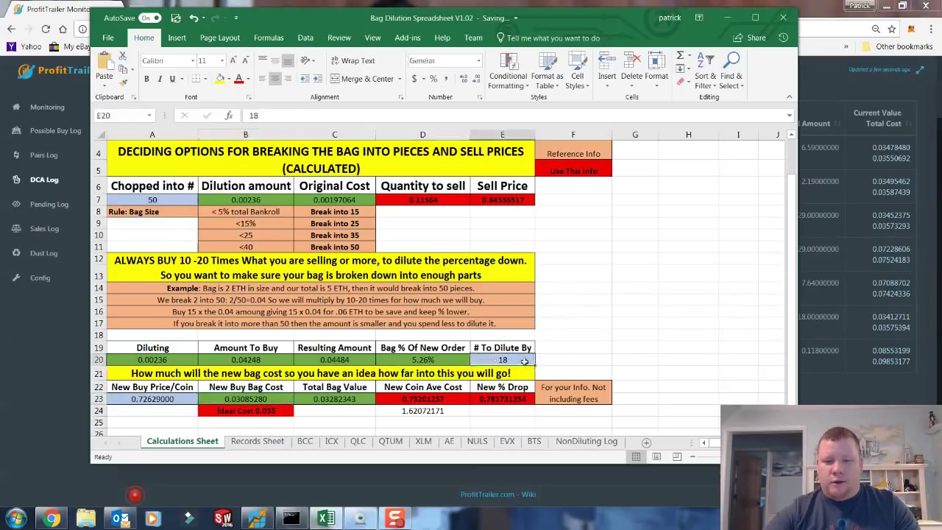
{"action": "type", "text": "20"}
{"action": "key", "text": "Return"}
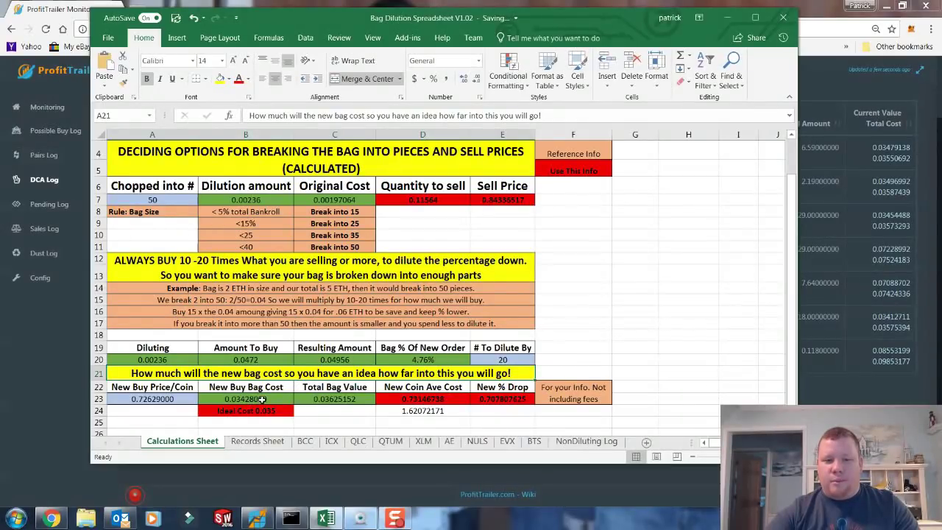
- Set # To Dilute By in cell E20 to 21 and check the New % Drop in cell E23
{"action": "left_click", "coordinate": [506, 360]}
{"action": "type", "text": "21"}
{"action": "key", "text": "Return"}
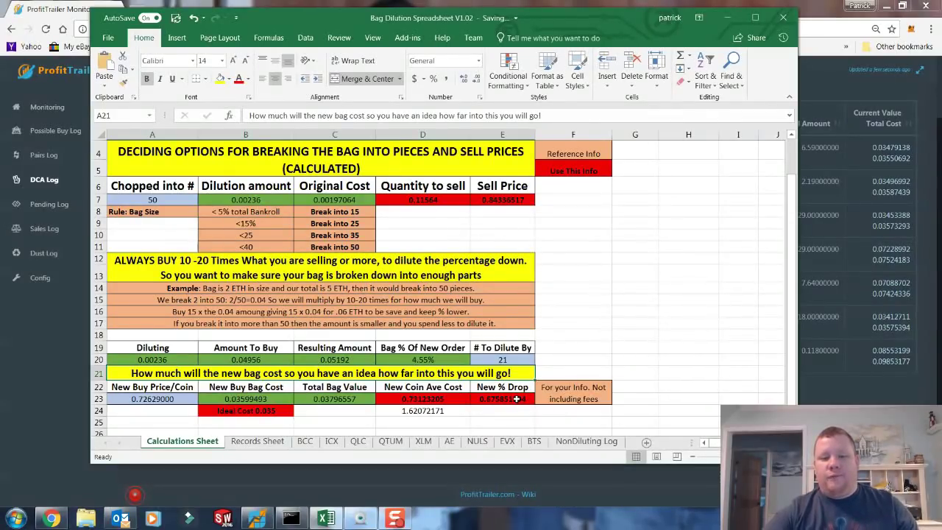
{"action": "left_click", "coordinate": [517, 398]}
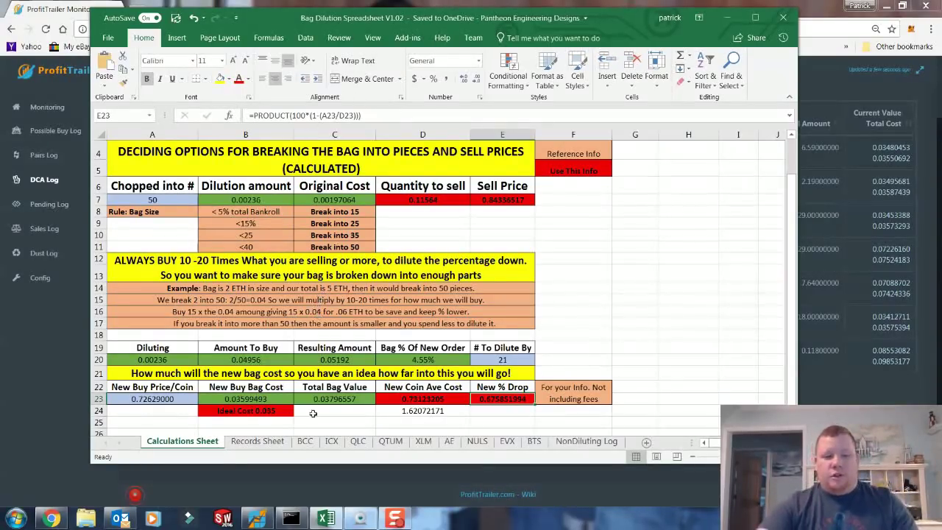
- Switch to the DCA log in Chrome and open the DASHETH pair's Binance trading page at its Sell DASH form
{"action": "left_click", "coordinate": [37, 367]}
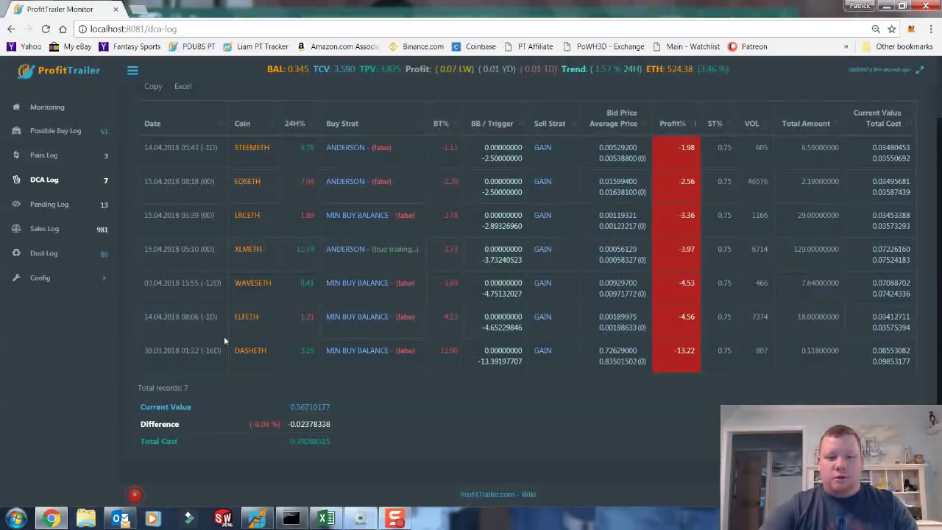
{"action": "left_click", "coordinate": [249, 351]}
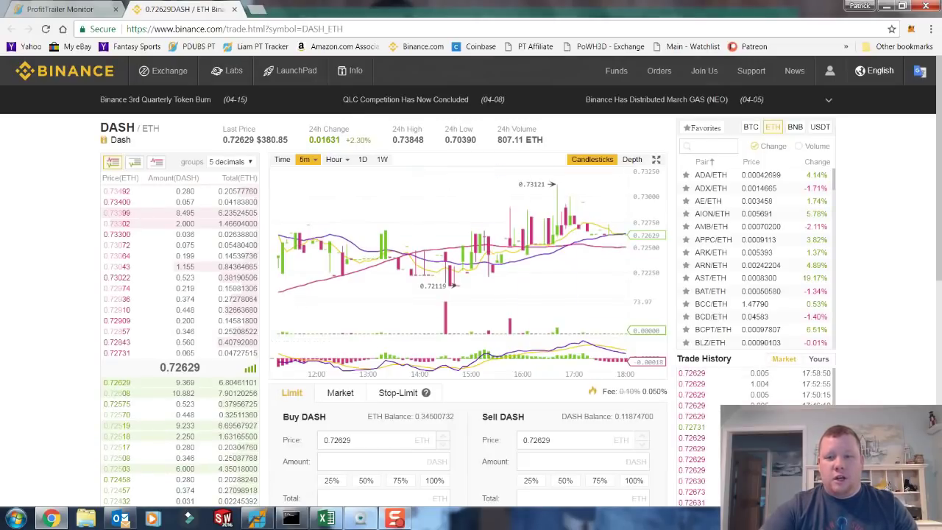
{"action": "scroll", "coordinate": [517, 392], "scroll_direction": "down", "scroll_amount": 2}
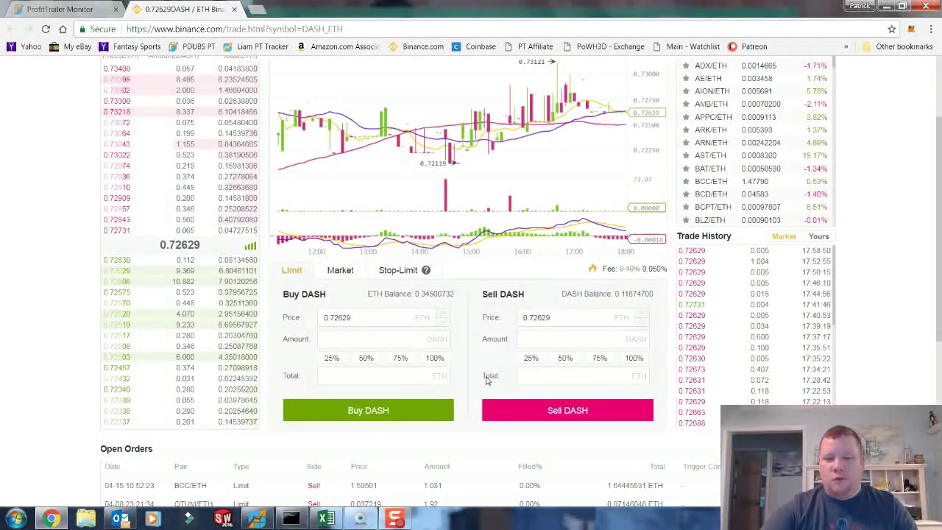
- Return to Excel and check the New Coin Ave Cost, the Quantity to sell and the Sell Price on the Calculations Sheet
{"action": "left_click", "coordinate": [325, 518]}
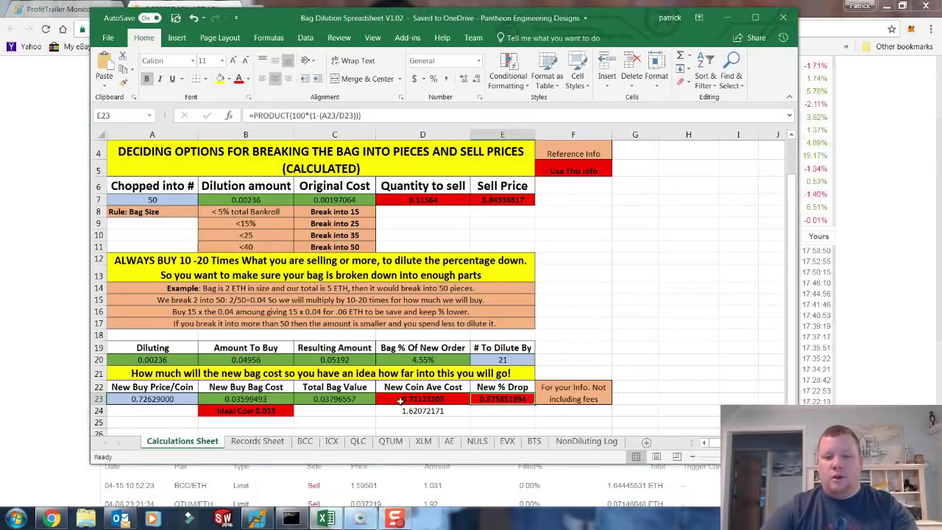
{"action": "left_click", "coordinate": [406, 402]}
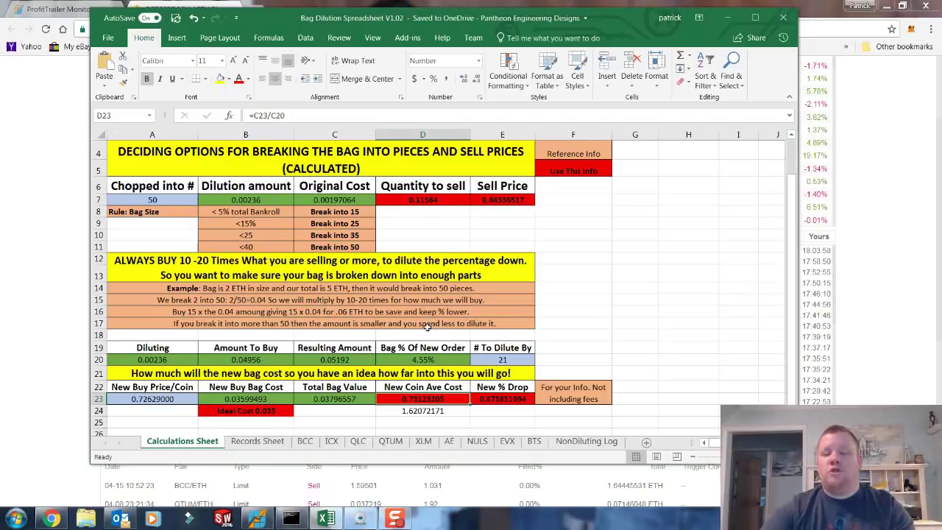
{"action": "left_click", "coordinate": [434, 199]}
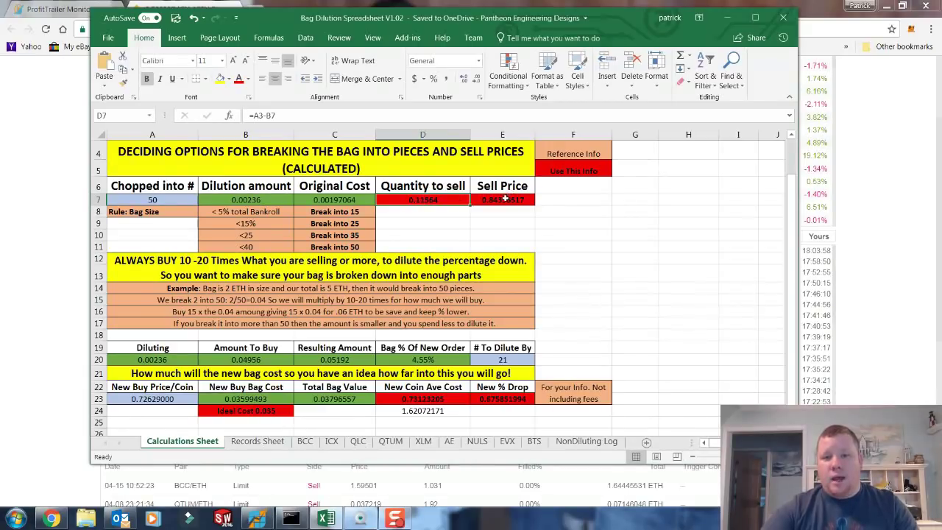
{"action": "left_click", "coordinate": [502, 199]}
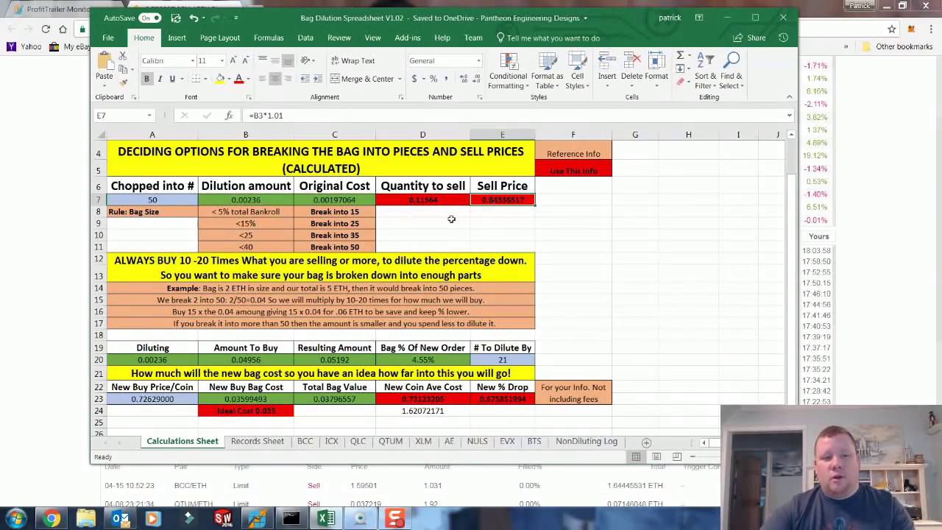
{"action": "scroll", "coordinate": [404, 224], "scroll_direction": "up", "scroll_amount": 1}
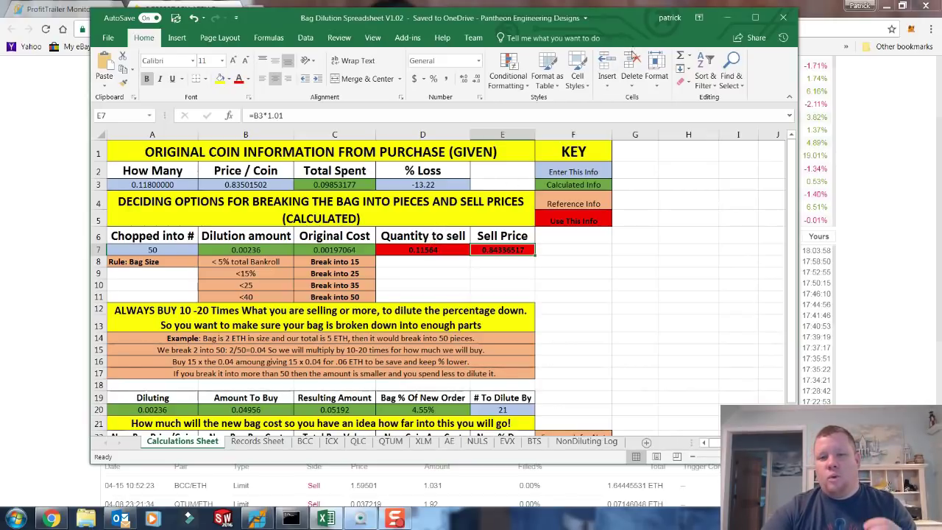
- Switch back to Binance in Chrome, enter .115 as the Sell DASH limit order amount, and open the sell price for editing
{"action": "left_click", "coordinate": [665, 4]}
{"action": "left_click", "coordinate": [531, 338]}
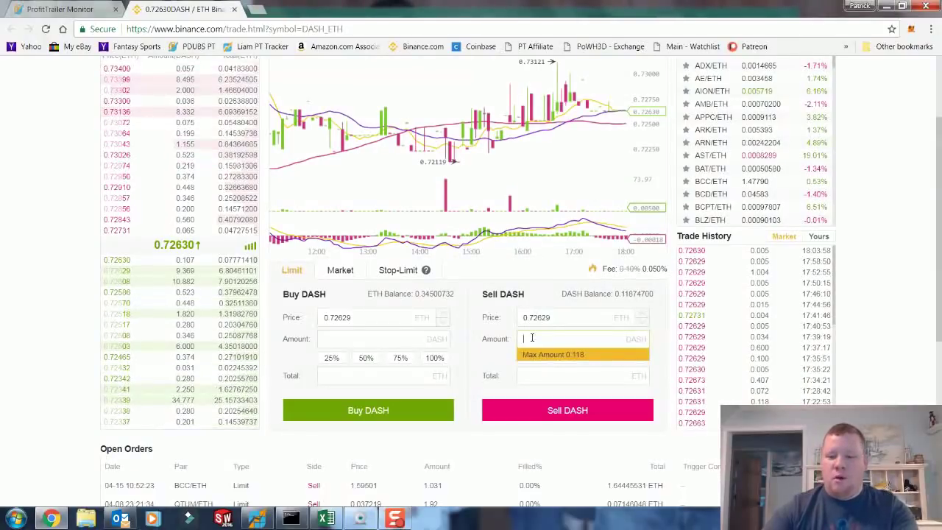
{"action": "type", "text": ".115"}
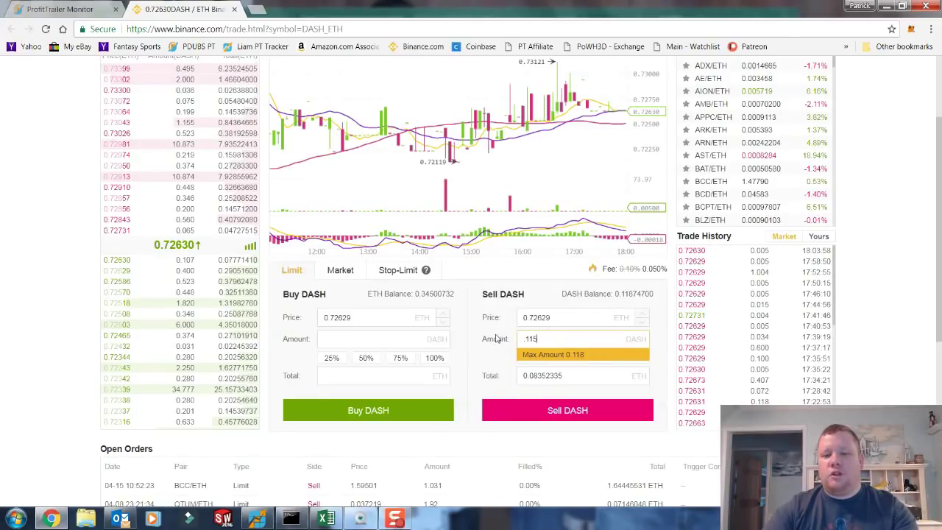
{"action": "key", "text": "Tab"}
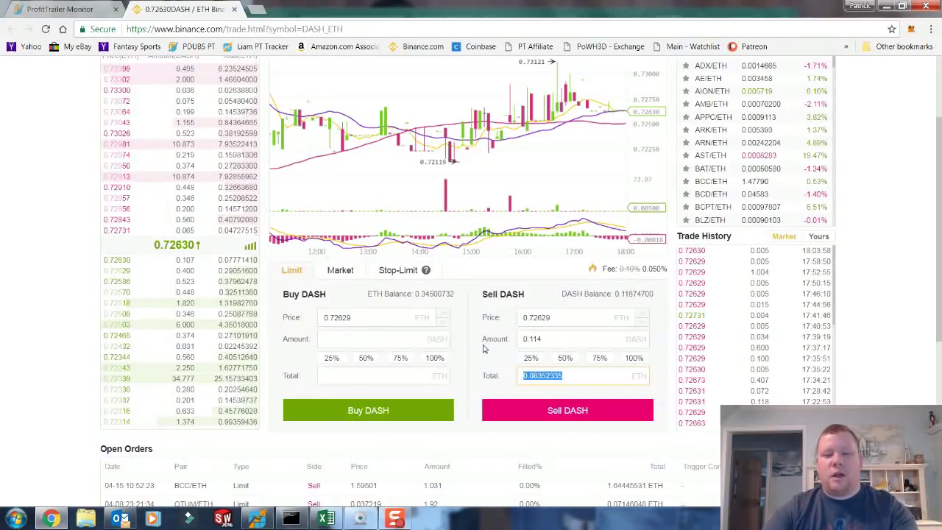
{"action": "left_click", "coordinate": [553, 318]}
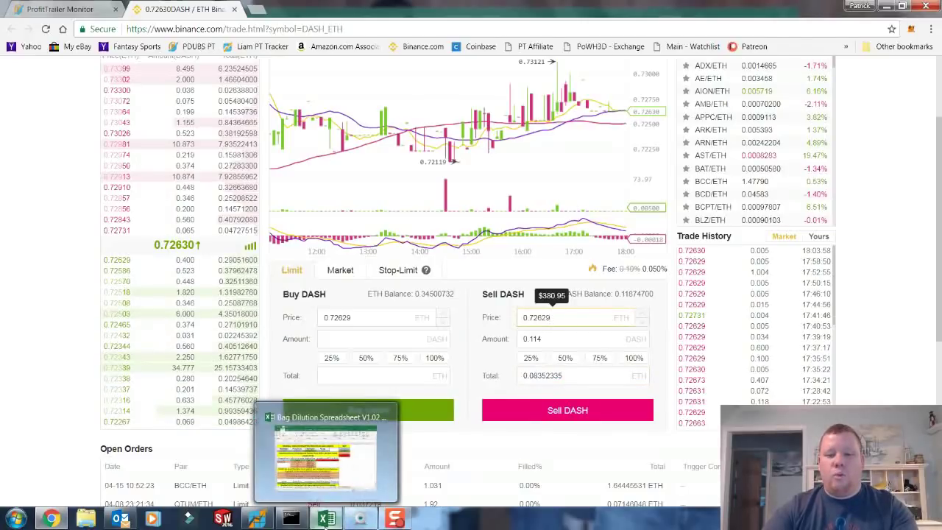
- Switch back to Excel and check the Quantity to sell in cell D7 and the Sell Price in cell E7
{"action": "left_click", "coordinate": [324, 519]}
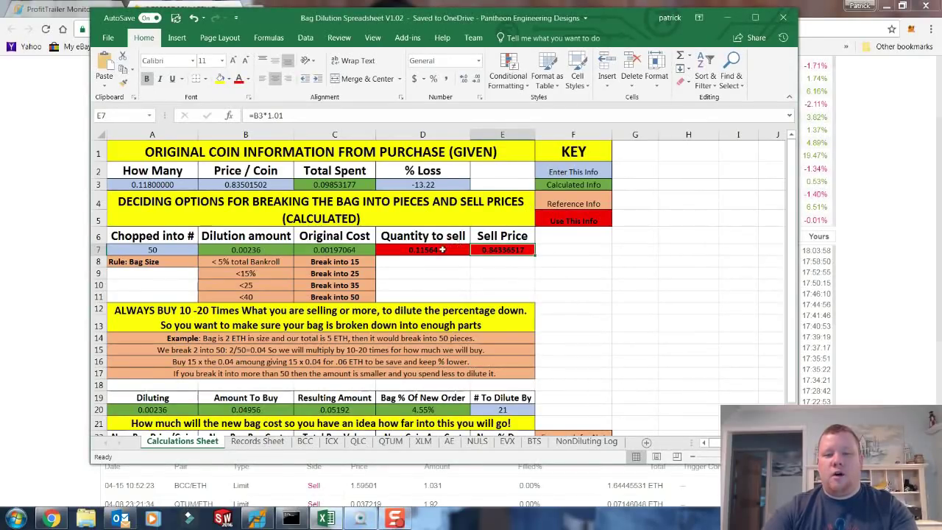
{"action": "left_click", "coordinate": [412, 250]}
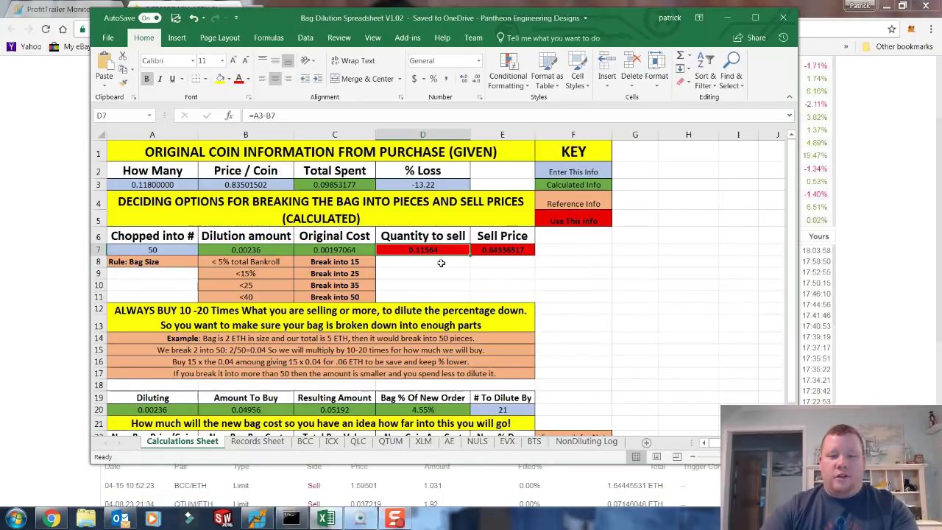
{"action": "left_click", "coordinate": [507, 251]}
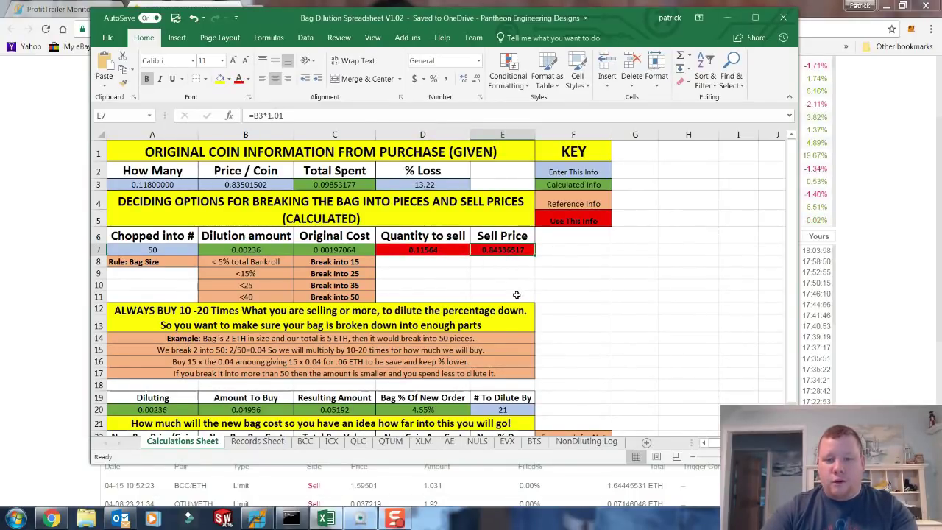
- Return to Binance, set the Sell DASH price to 0.84336, and switch to Excel to recheck the Sell Price in cell E7
{"action": "left_click", "coordinate": [82, 312]}
{"action": "double_click", "coordinate": [559, 312]}
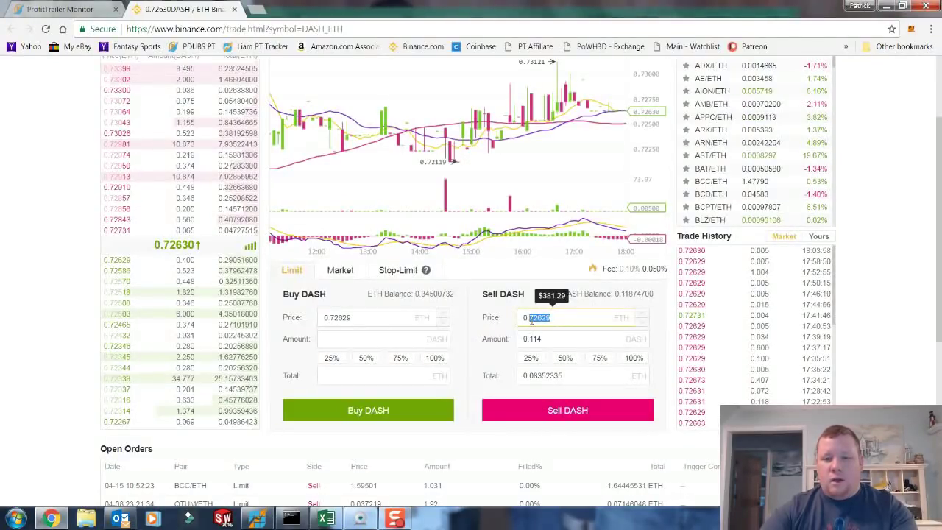
{"action": "type", "text": "0.84336"}
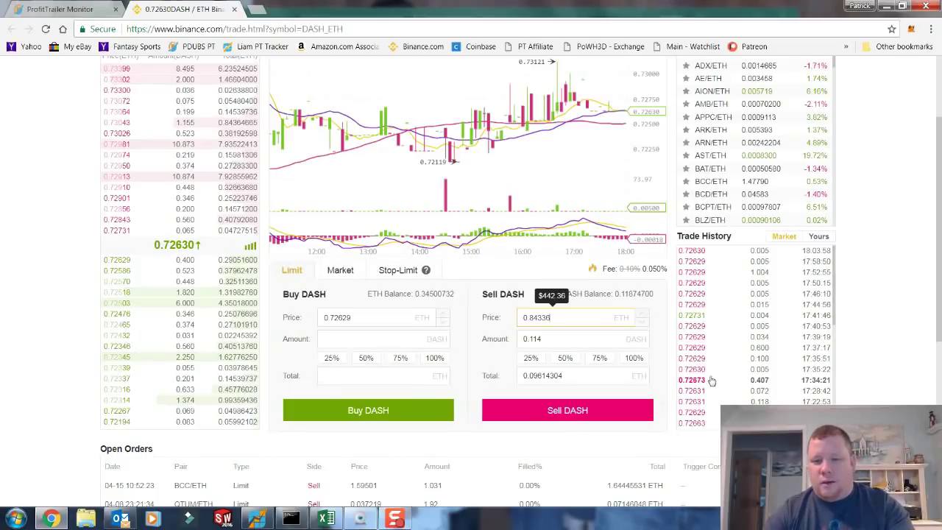
{"action": "left_click", "coordinate": [326, 519]}
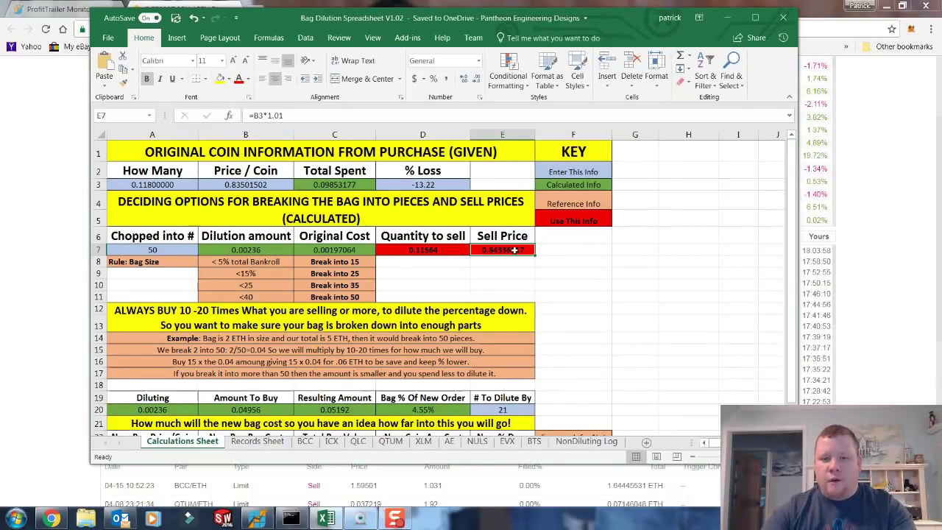
- Switch back to Binance, correct the Sell DASH price to 0.84337, and place the limit sell order for 0.114 DASH
{"action": "left_click", "coordinate": [326, 519]}
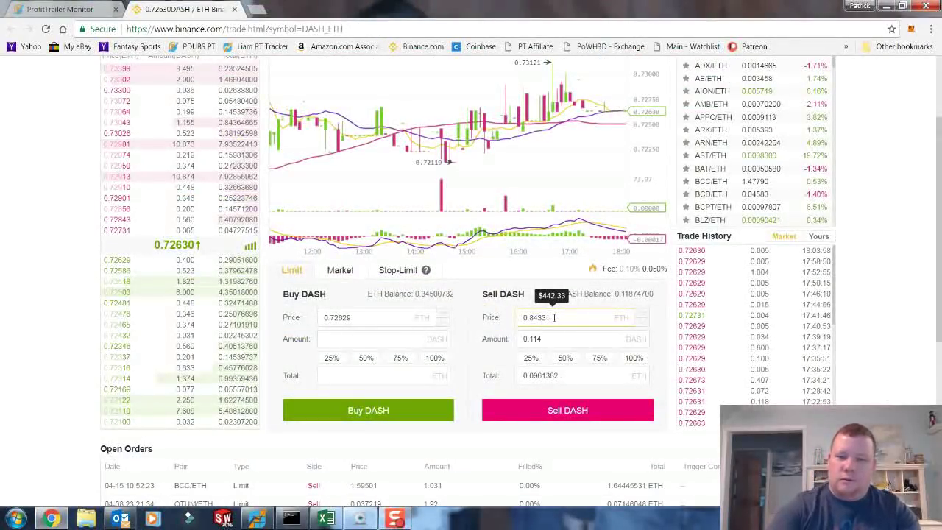
{"action": "key", "text": "BackSpace"}
{"action": "type", "text": "7"}
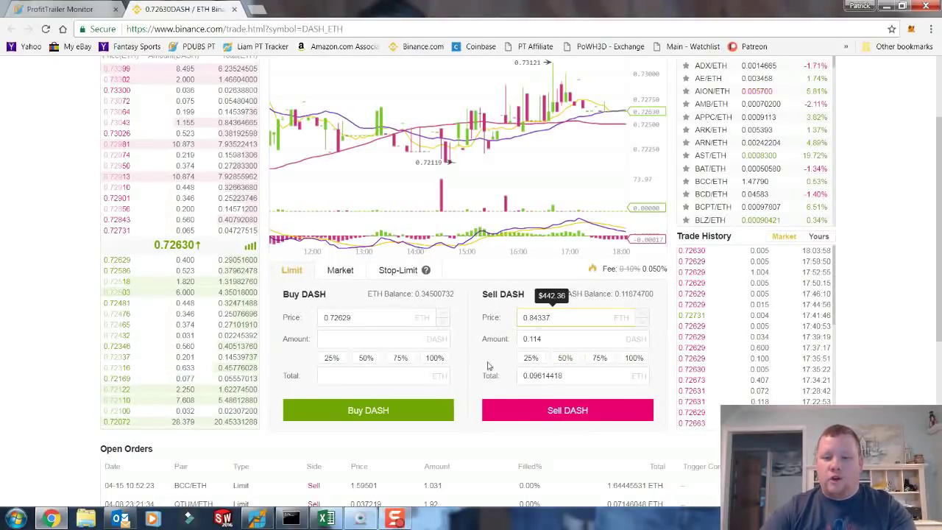
{"action": "left_click", "coordinate": [567, 412]}
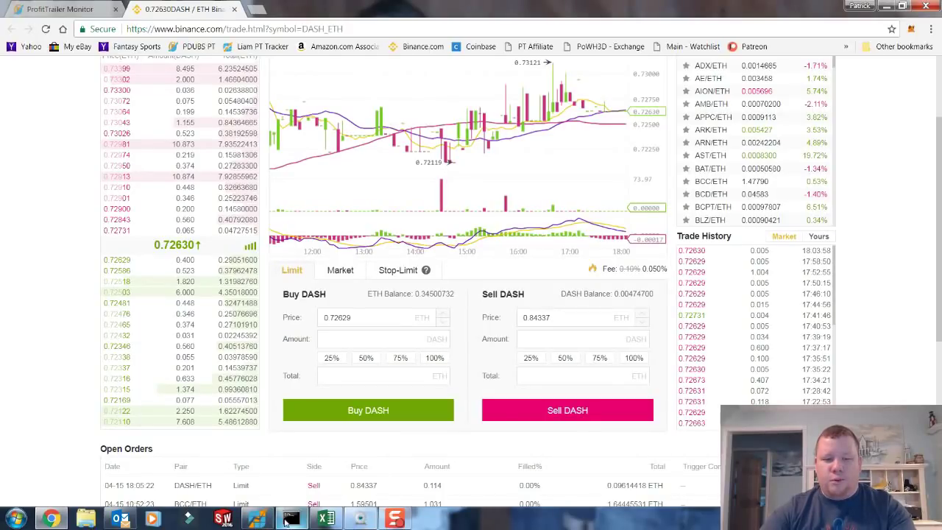
- Bring up ProfitTrailer's DCA Log in Chrome, then switch to Excel and review the sell values and new bag cost rows on the Calculations Sheet
{"action": "left_click", "coordinate": [59, 520]}
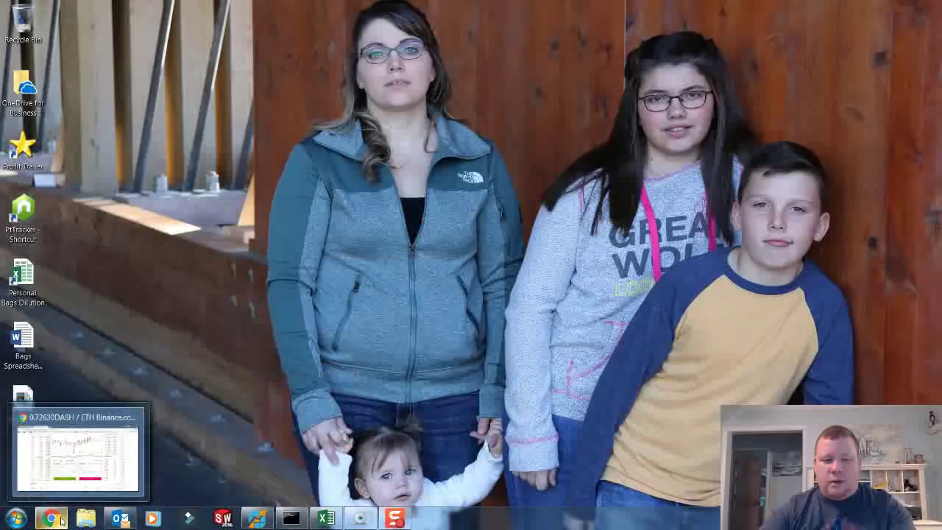
{"action": "left_click", "coordinate": [62, 520]}
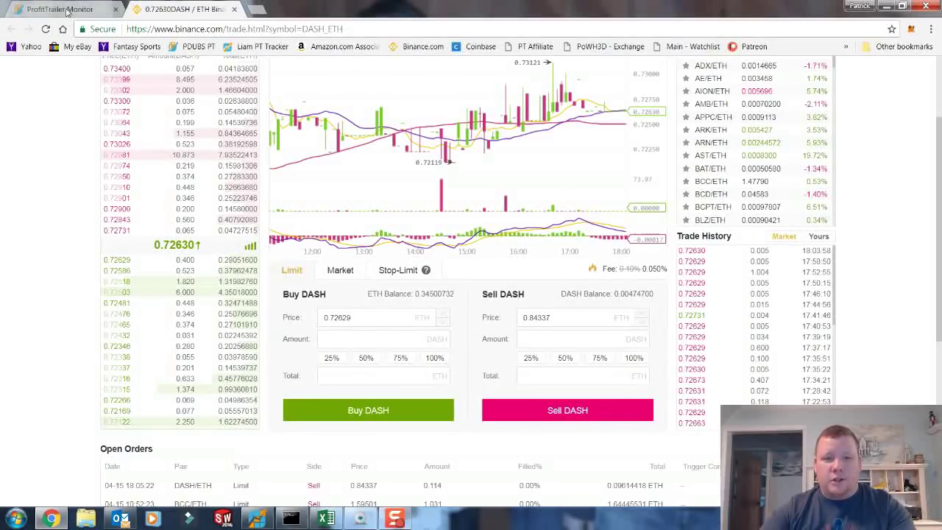
{"action": "left_click", "coordinate": [66, 10]}
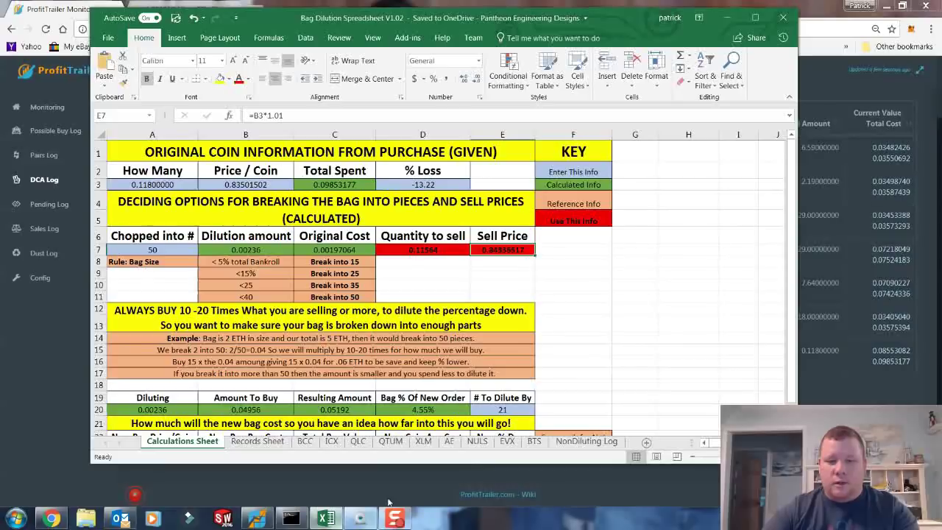
{"action": "left_click", "coordinate": [326, 518]}
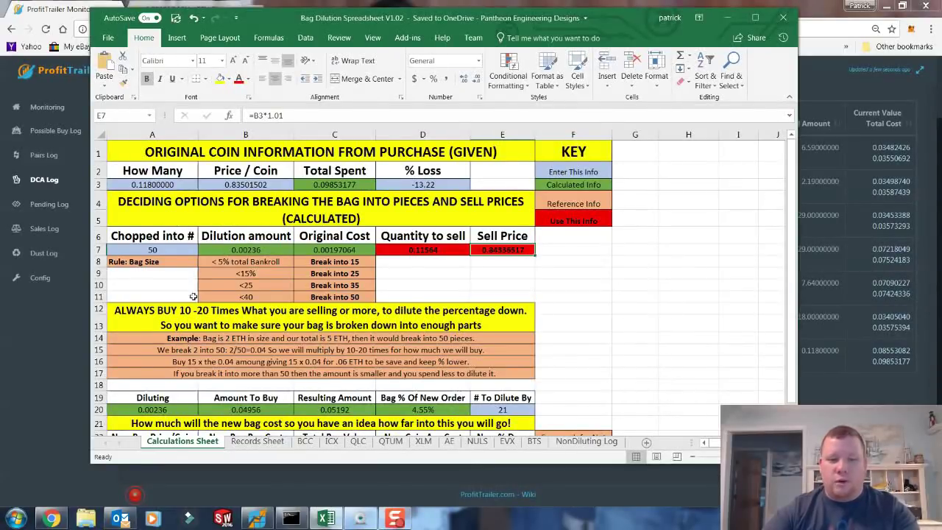
{"action": "scroll", "coordinate": [281, 304], "scroll_direction": "down", "scroll_amount": 3}
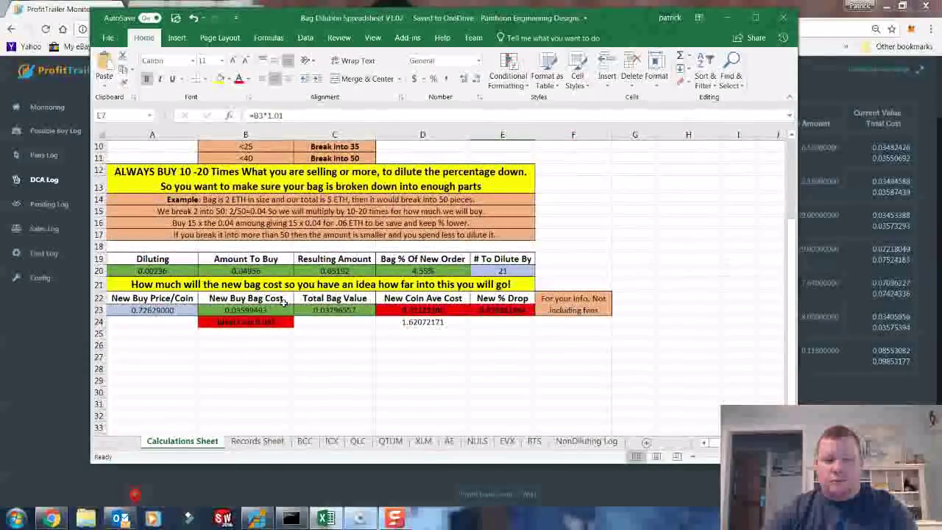
{"action": "scroll", "coordinate": [284, 304], "scroll_direction": "up", "scroll_amount": 2}
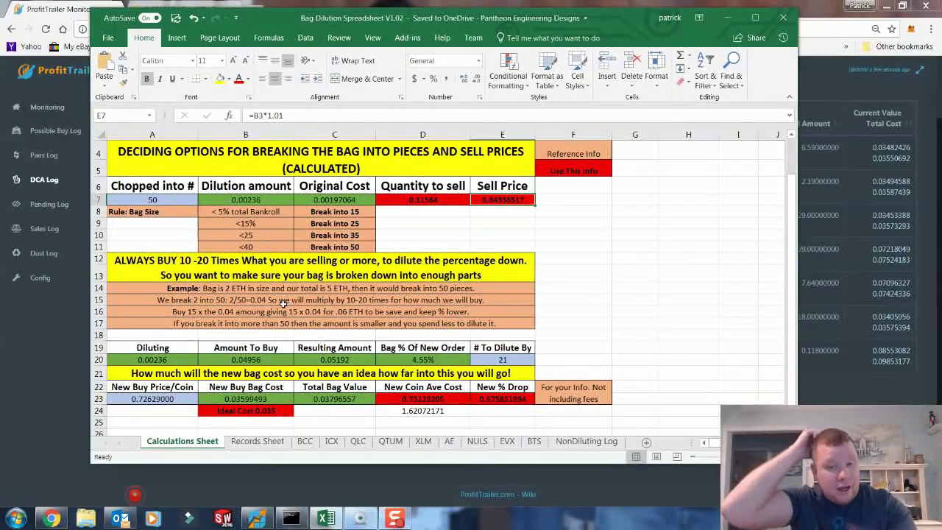
{"action": "scroll", "coordinate": [406, 272], "scroll_direction": "up", "scroll_amount": 1}
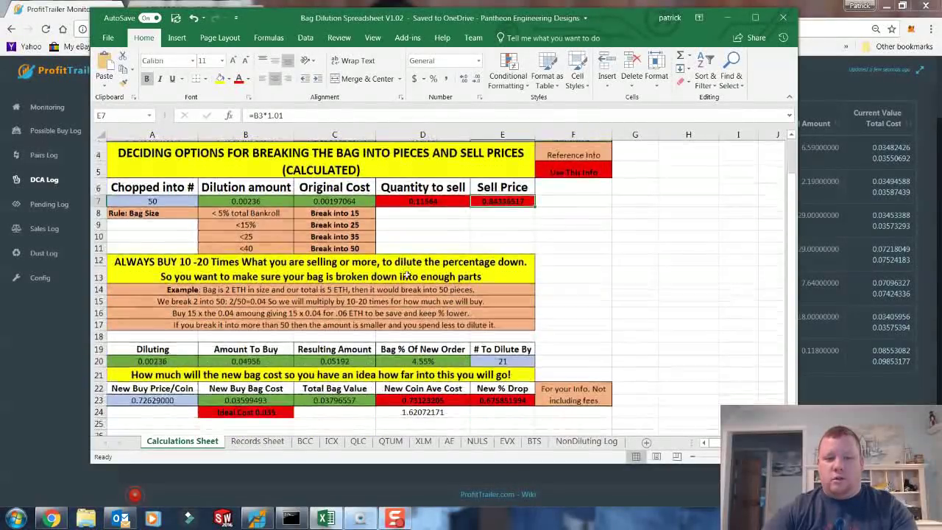
{"action": "scroll", "coordinate": [406, 273], "scroll_direction": "down", "scroll_amount": 1}
- Return to ProfitTrailer in Chrome and look over the Pairs Log and the DCA Log
{"action": "left_click", "coordinate": [36, 345]}
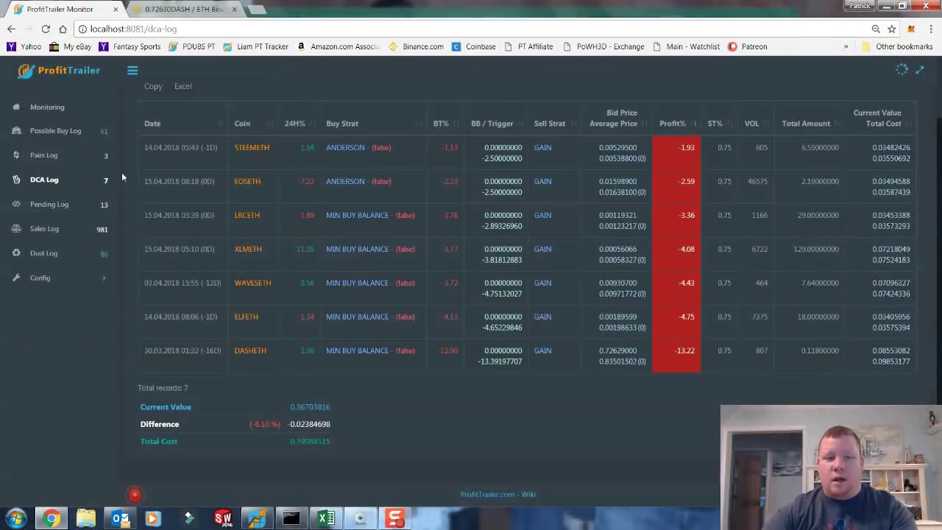
{"action": "left_click", "coordinate": [45, 155]}
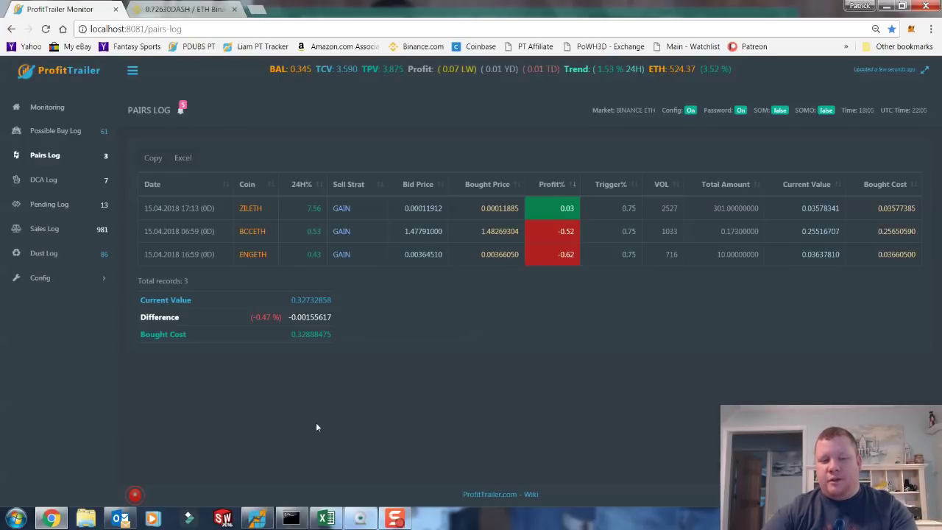
{"action": "mouse_move", "coordinate": [336, 508]}
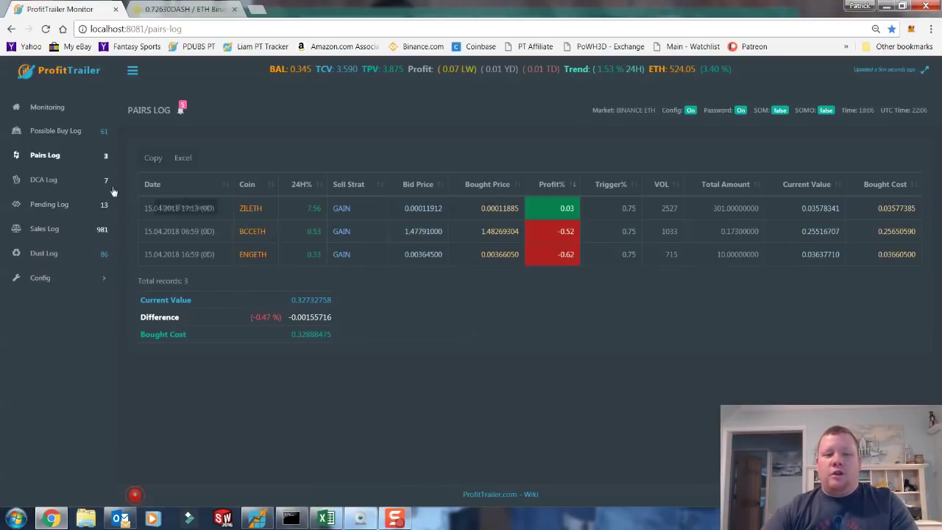
{"action": "left_click", "coordinate": [81, 179]}
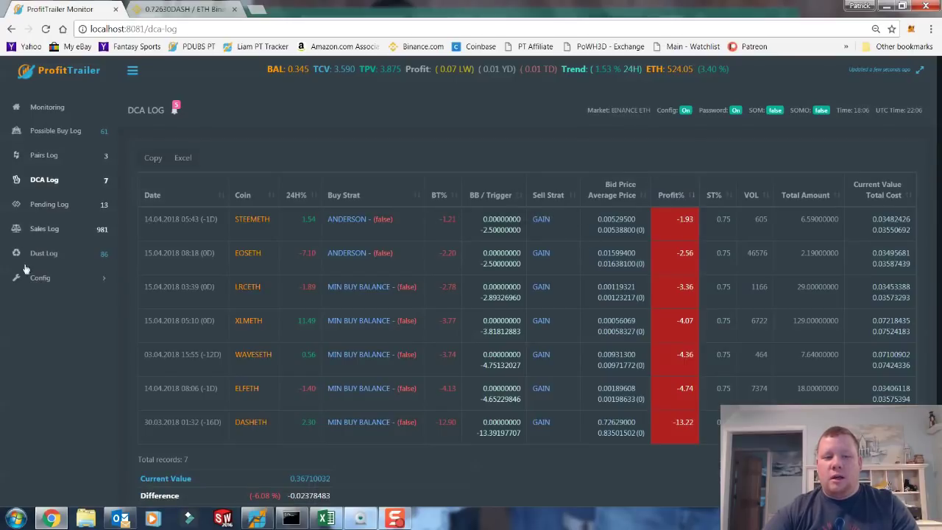
- Open ProfitTrailer's DCA configuration and examine the buying, DCA enable and DCA strategy settings
{"action": "left_click", "coordinate": [40, 280]}
{"action": "left_click", "coordinate": [39, 337]}
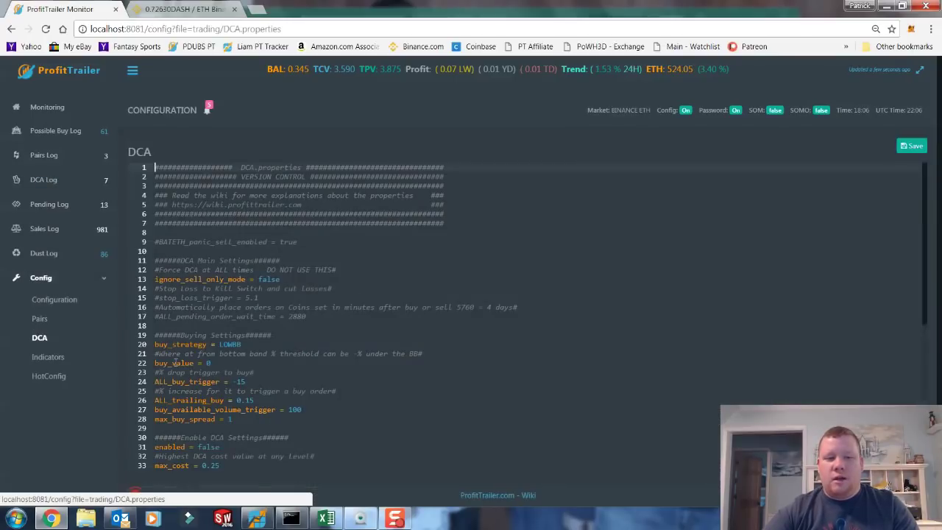
{"action": "scroll", "coordinate": [196, 355], "scroll_direction": "down", "scroll_amount": 3}
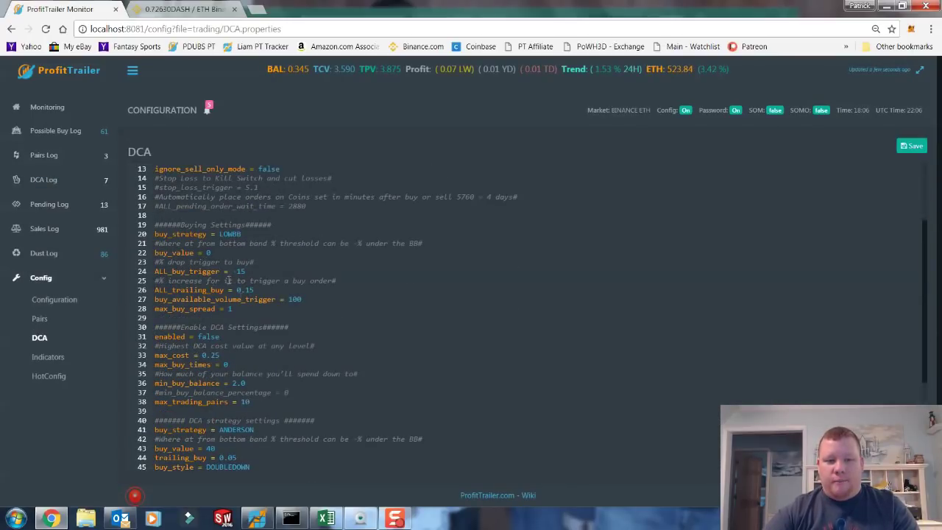
{"action": "scroll", "coordinate": [242, 335], "scroll_direction": "down", "scroll_amount": 5}
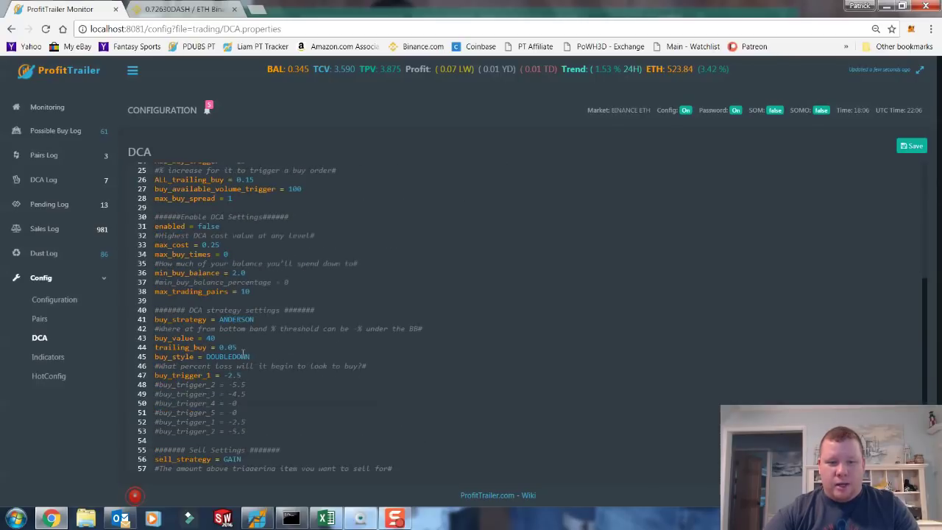
{"action": "scroll", "coordinate": [260, 428], "scroll_direction": "up", "scroll_amount": 5}
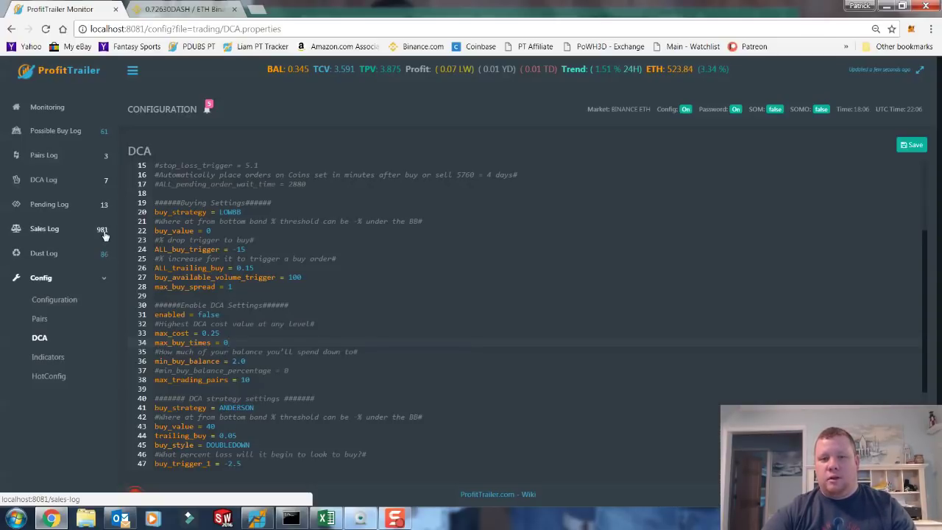
- Draft a DASHETH_bought_price line in HotConfig, remove it, and leave for the Pairs Log without saving
{"action": "left_click", "coordinate": [67, 375]}
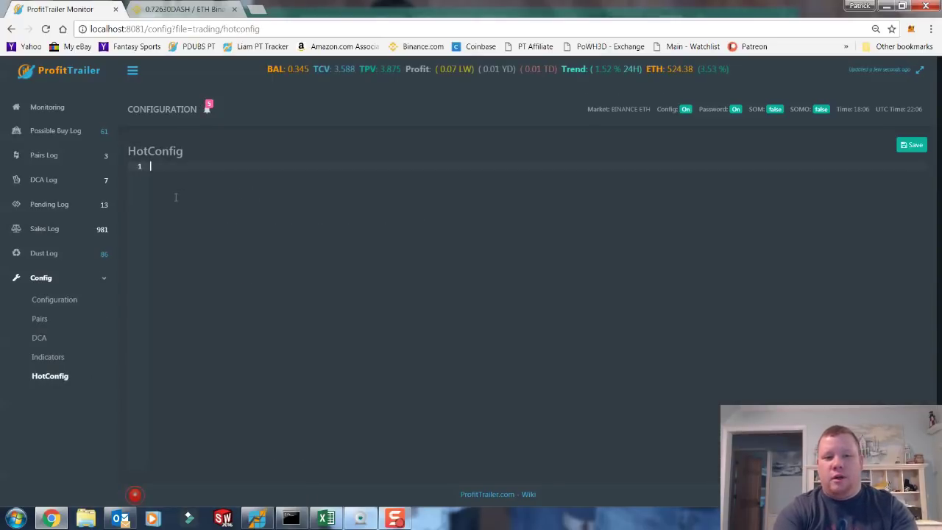
{"action": "type", "text": "{"}
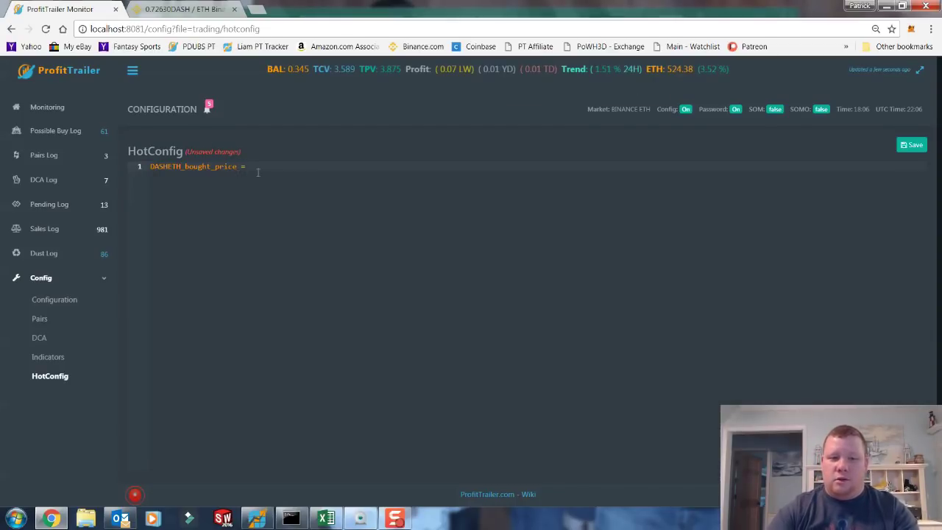
{"action": "left_click_drag", "start_coordinate": [258, 167], "coordinate": [149, 171]}
{"action": "key", "text": "BackSpace"}
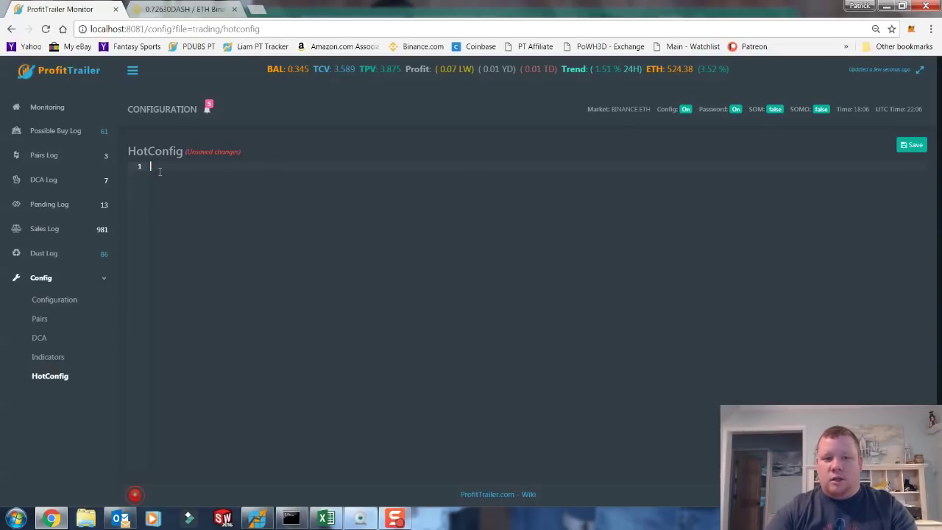
{"action": "left_click", "coordinate": [66, 160]}
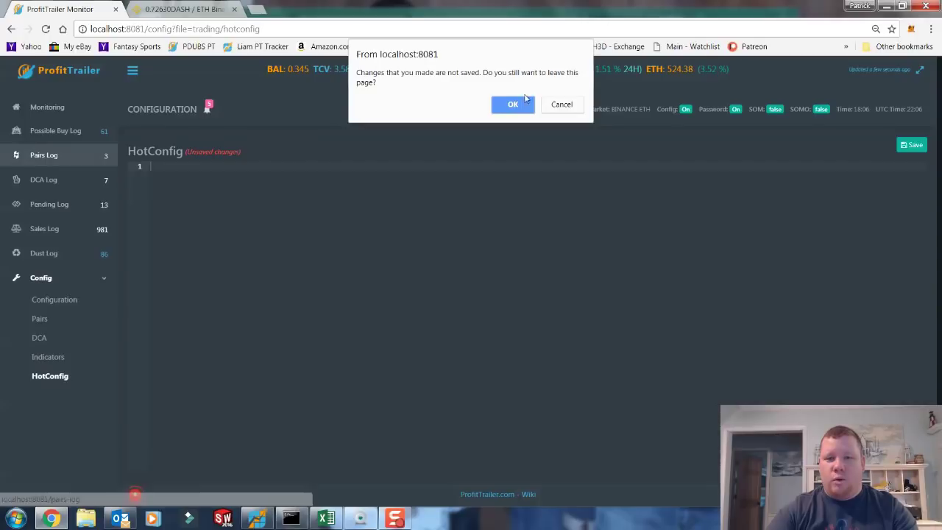
{"action": "left_click", "coordinate": [512, 102]}
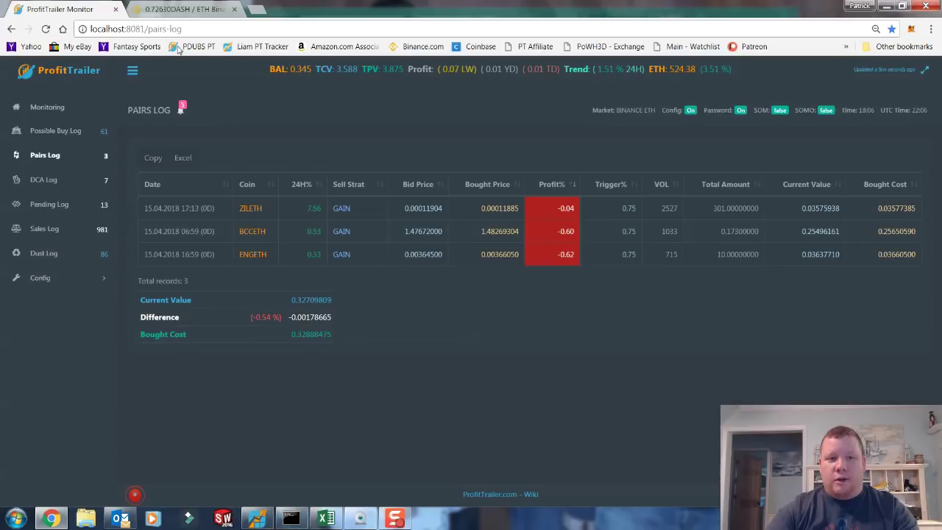
- View the DASH/ETH order forms on Binance, then switch to Excel and check the Amount To Buy in cell B20
{"action": "left_click", "coordinate": [183, 9]}
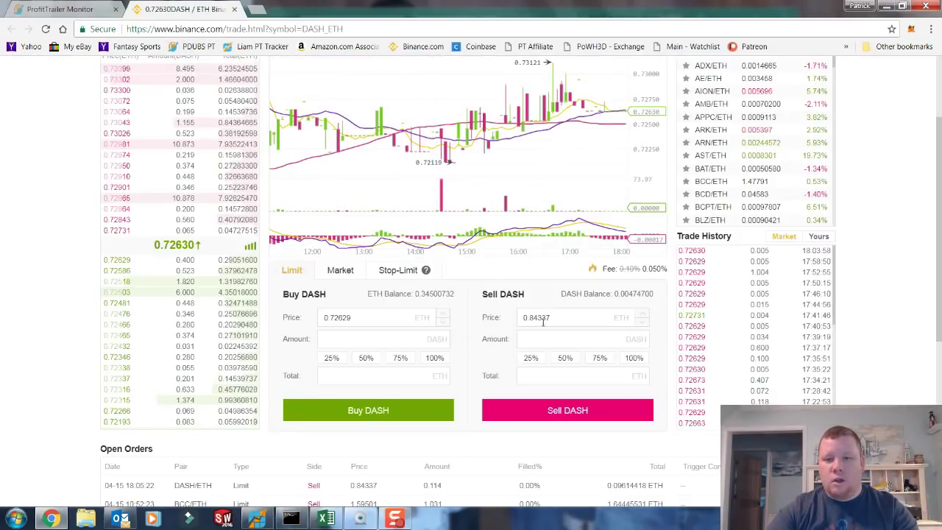
{"action": "scroll", "coordinate": [456, 221], "scroll_direction": "up", "scroll_amount": 1}
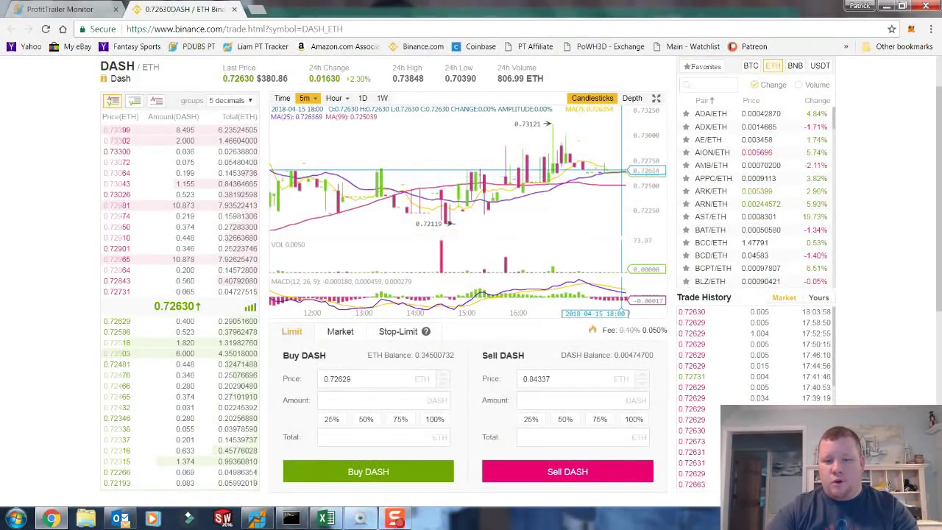
{"action": "left_click", "coordinate": [325, 519]}
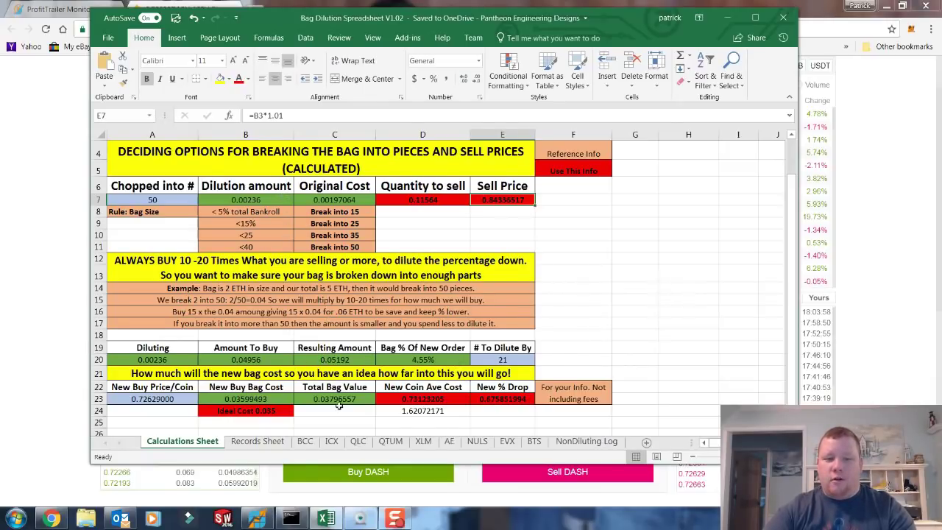
{"action": "left_click", "coordinate": [242, 359]}
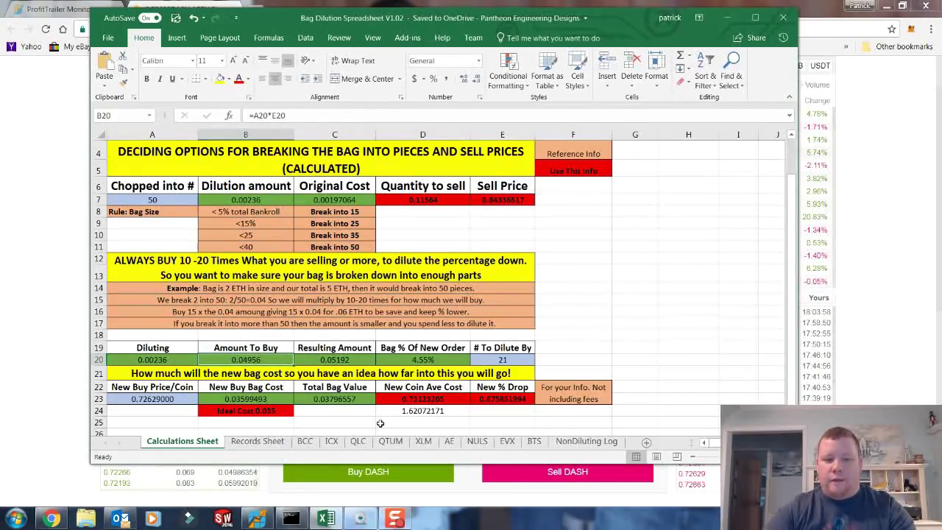
- Switch back to Binance and set the Buy DASH limit order amount to .05
{"action": "left_click", "coordinate": [297, 491]}
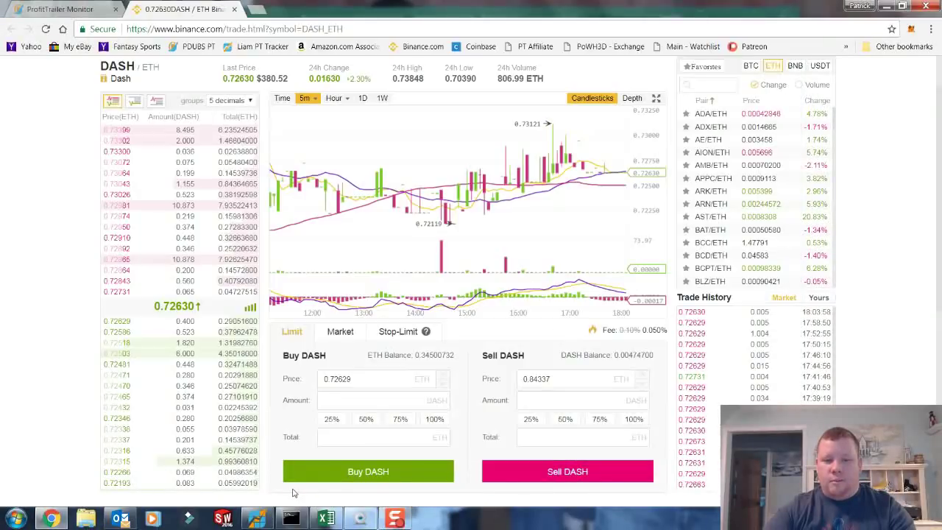
{"action": "left_click", "coordinate": [352, 403]}
{"action": "type", "text": "0.0495"}
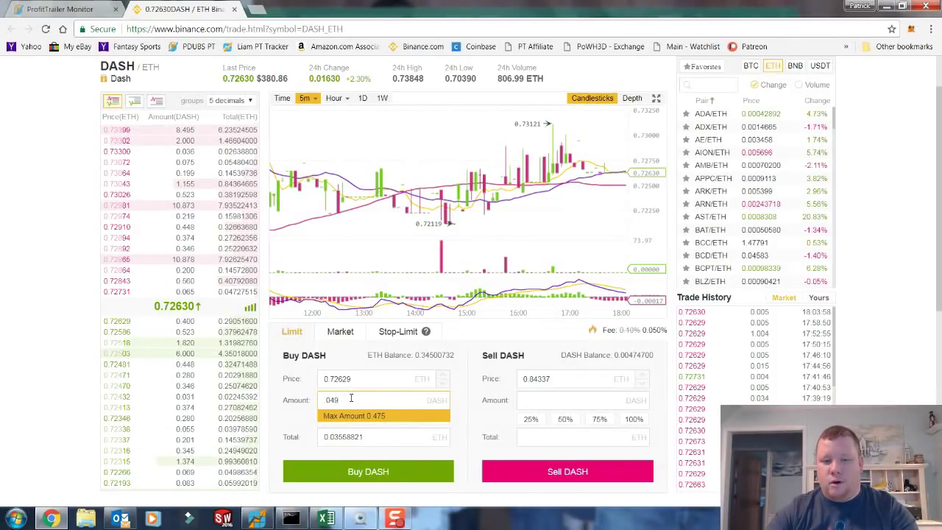
{"action": "key", "text": "BackSpace"}
{"action": "key", "text": "BackSpace"}
{"action": "type", "text": "5"}
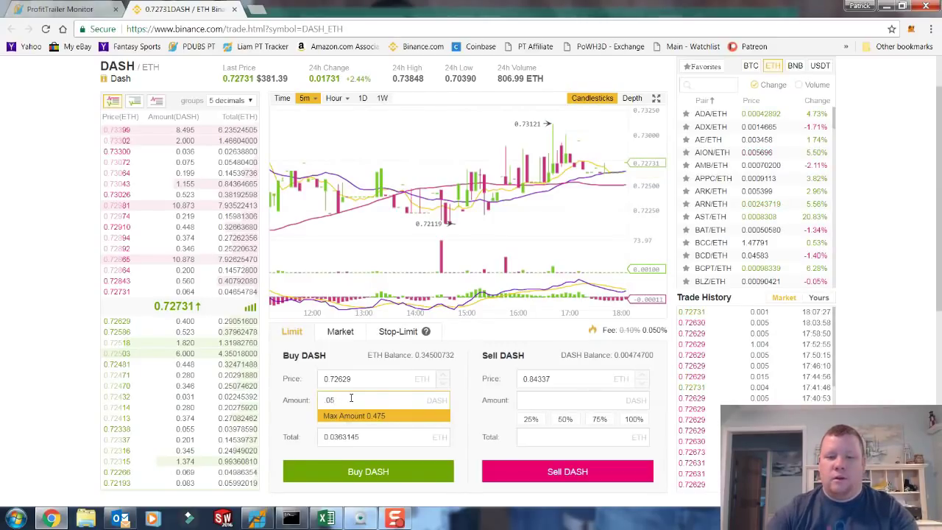
- Set the Buy DASH limit price to 0.72675 ETH and try to submit the buy order with amount .05
{"action": "left_click", "coordinate": [123, 321]}
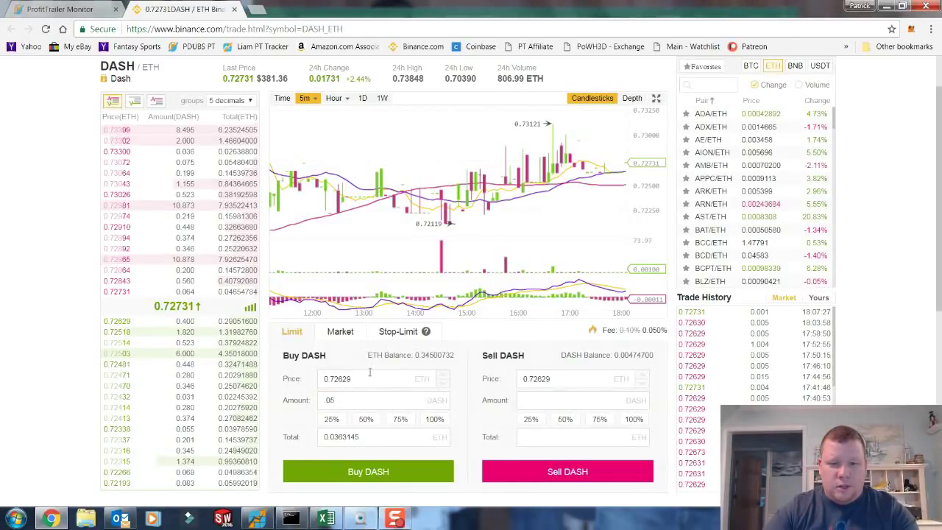
{"action": "left_click_drag", "start_coordinate": [370, 373], "coordinate": [336, 378]}
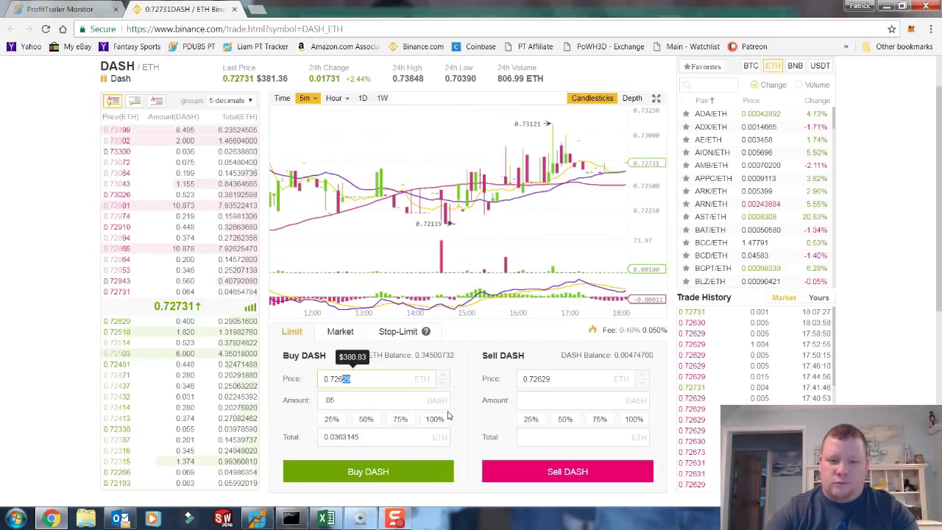
{"action": "type", "text": "75"}
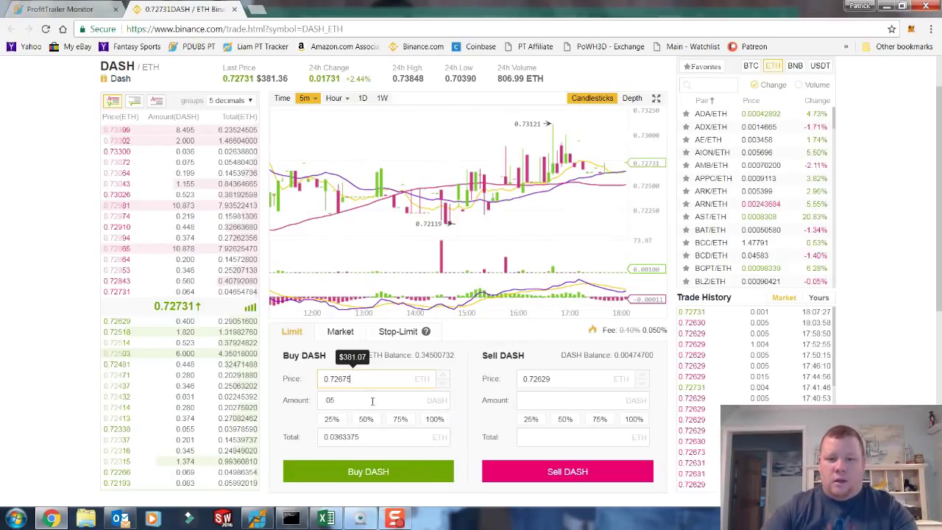
{"action": "left_click", "coordinate": [354, 401]}
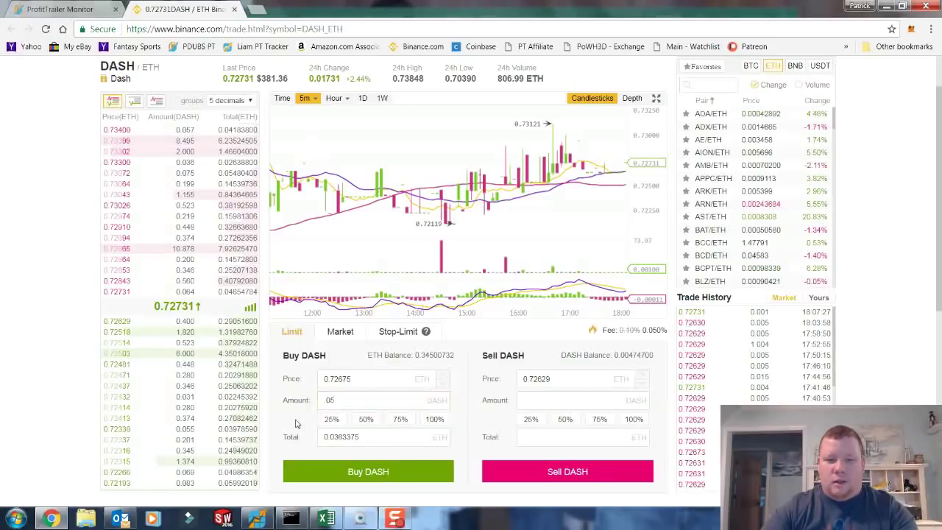
{"action": "left_click", "coordinate": [363, 472]}
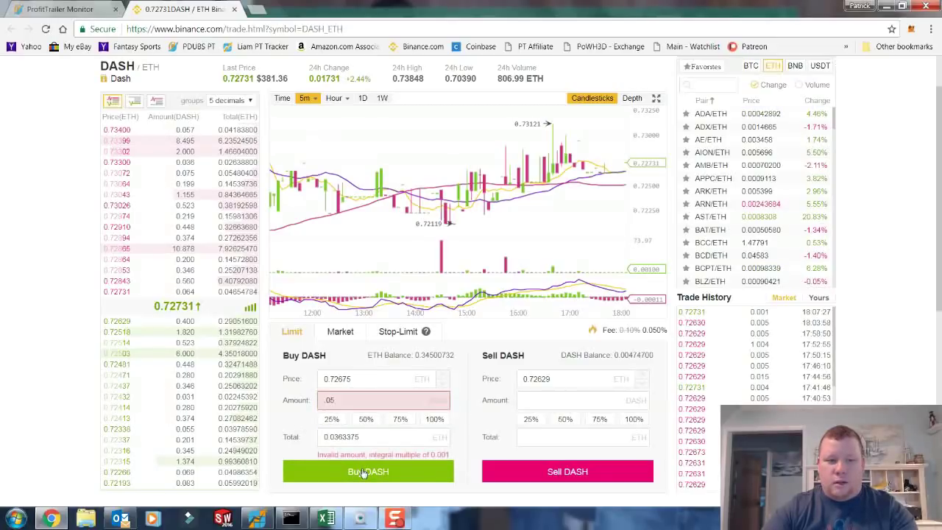
- Rewrite the Buy DASH amount as 0.05 and place the limit buy order
{"action": "left_click", "coordinate": [353, 398]}
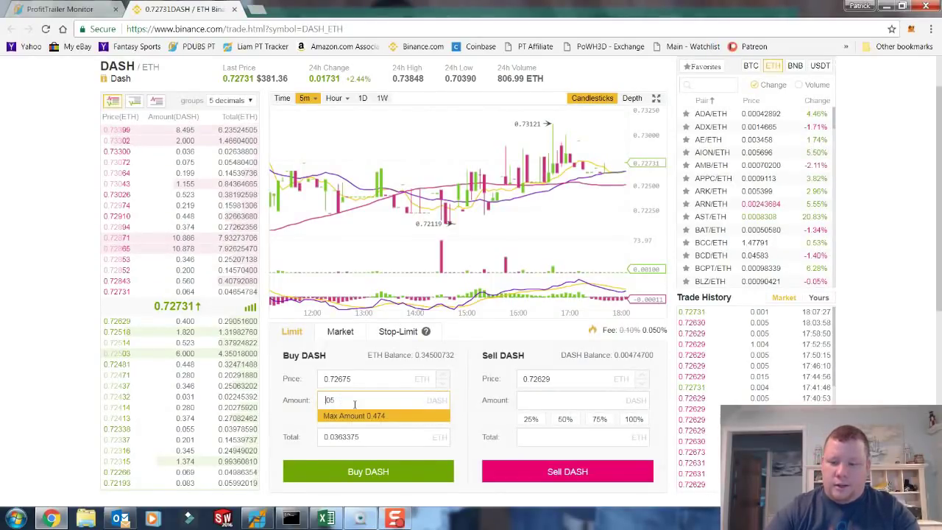
{"action": "key", "text": "Home"}
{"action": "type", "text": "0"}
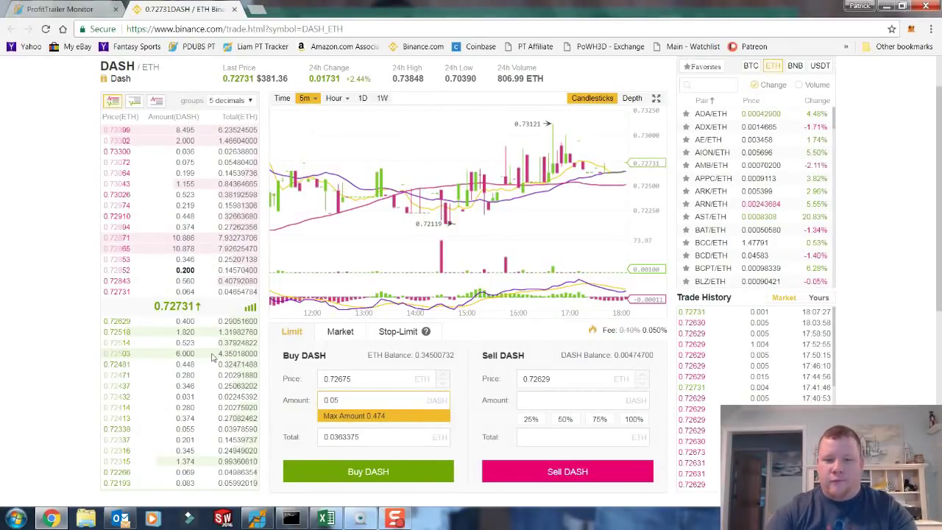
{"action": "left_click", "coordinate": [298, 425]}
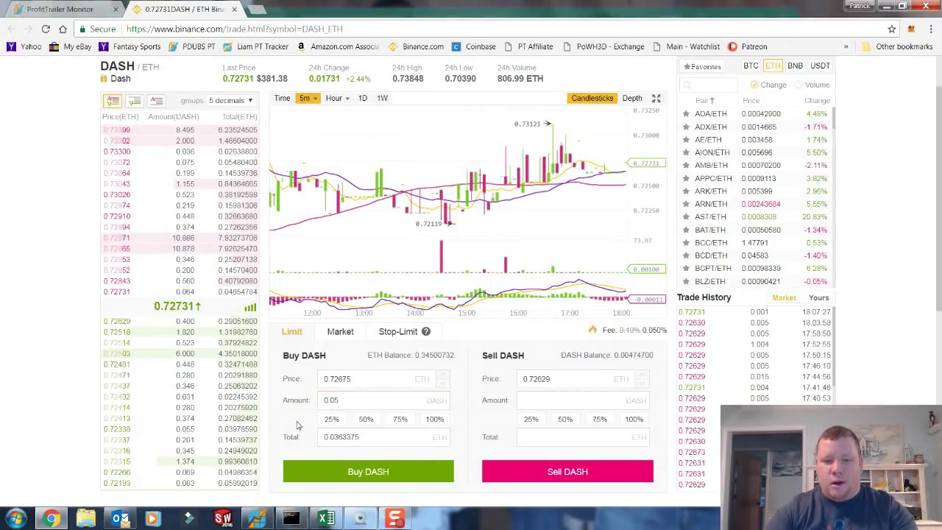
{"action": "left_click", "coordinate": [348, 468]}
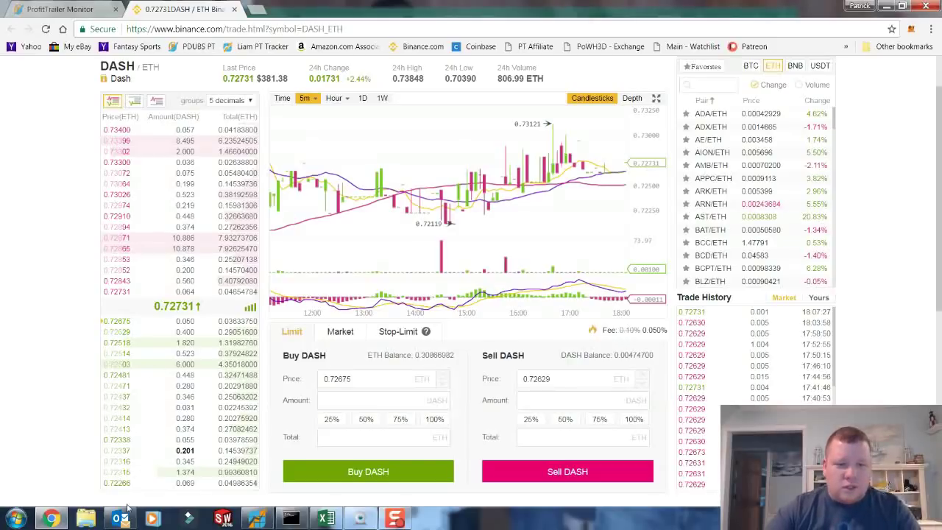
- Switch to the Bag Dilution Spreadsheet in Excel and set New Buy Price/Coin in cell A23 to 0.72675
{"action": "left_click", "coordinate": [326, 519]}
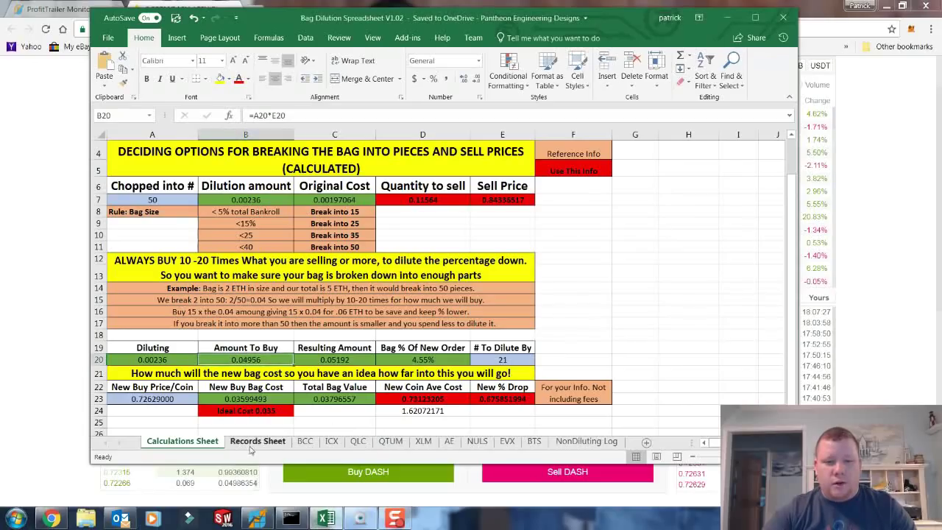
{"action": "left_click", "coordinate": [188, 400]}
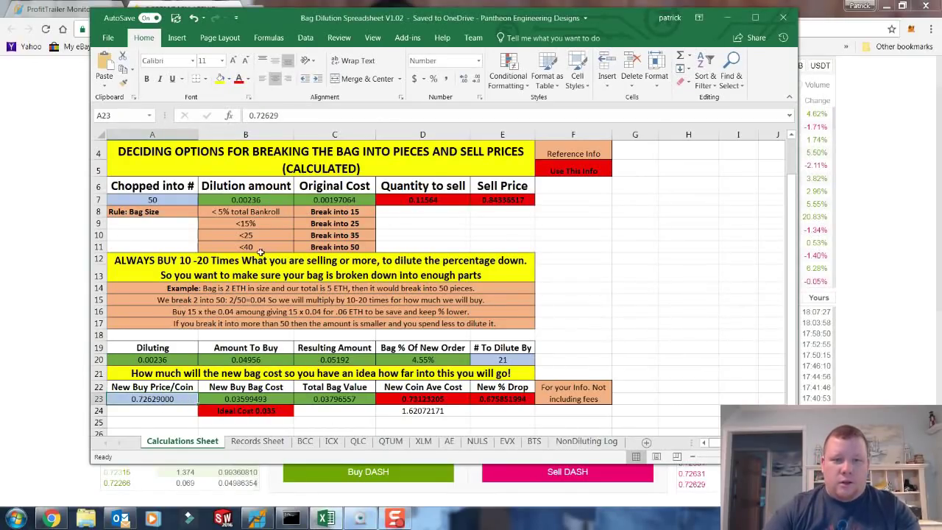
{"action": "left_click_drag", "start_coordinate": [291, 115], "coordinate": [254, 115]}
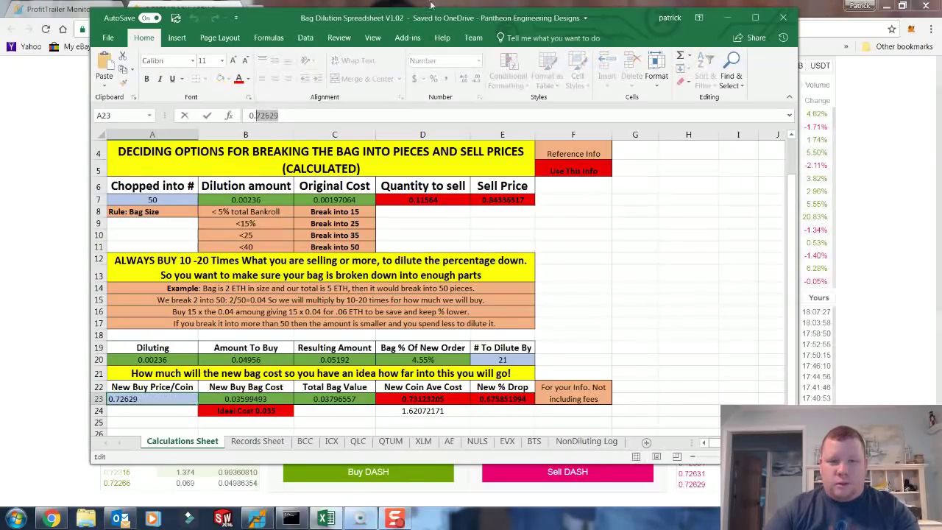
{"action": "left_click_drag", "start_coordinate": [279, 24], "coordinate": [415, 36]}
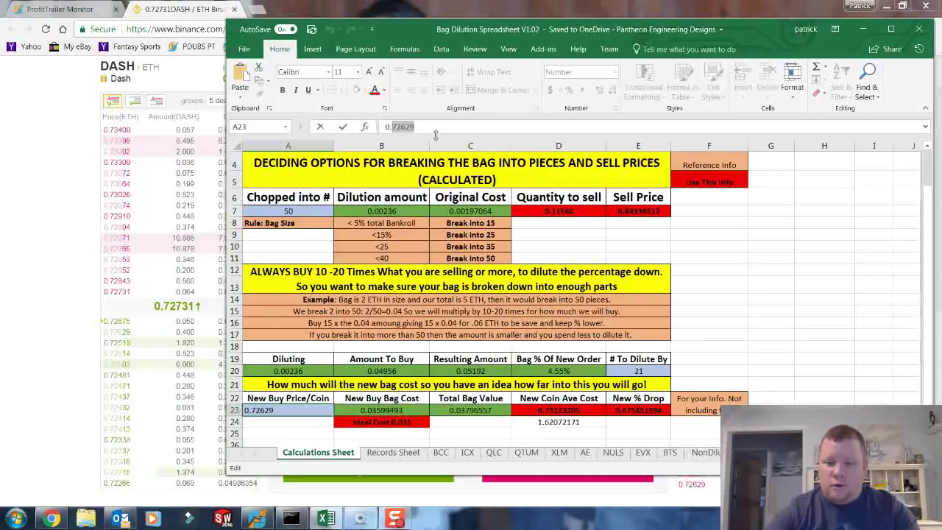
{"action": "type", "text": "72"}
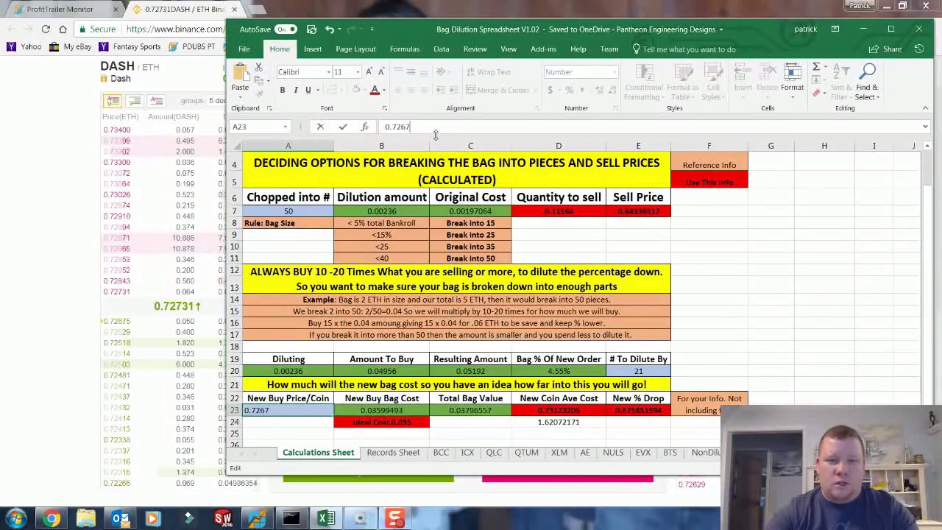
{"action": "key", "text": "Return"}
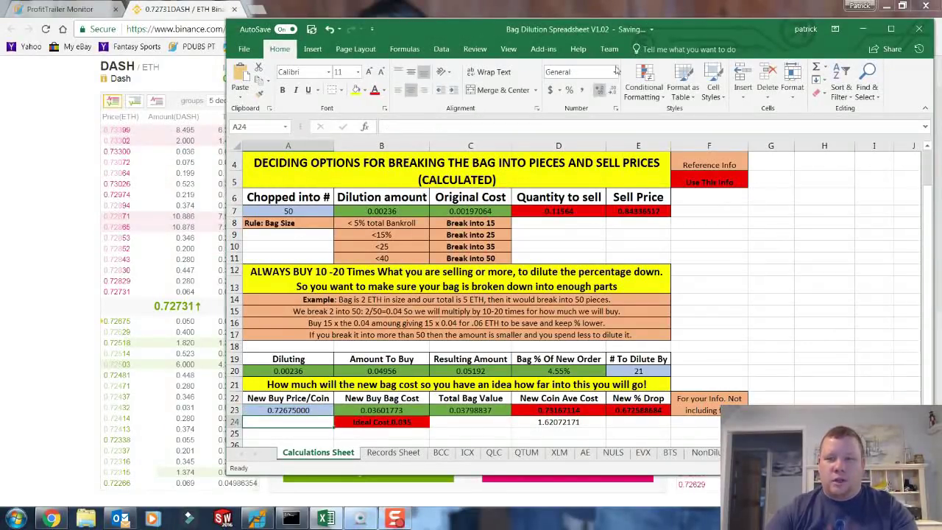
- Replace the value in cell D24 below New Coin Ave Cost with 0.73167114
{"action": "left_click", "coordinate": [561, 423]}
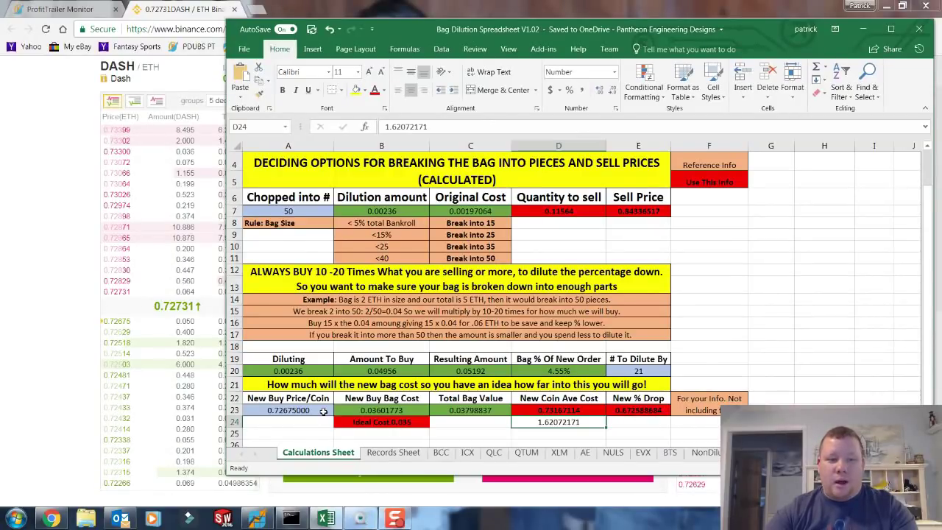
{"action": "double_click", "coordinate": [542, 422]}
{"action": "left_click_drag", "start_coordinate": [536, 422], "coordinate": [586, 421]}
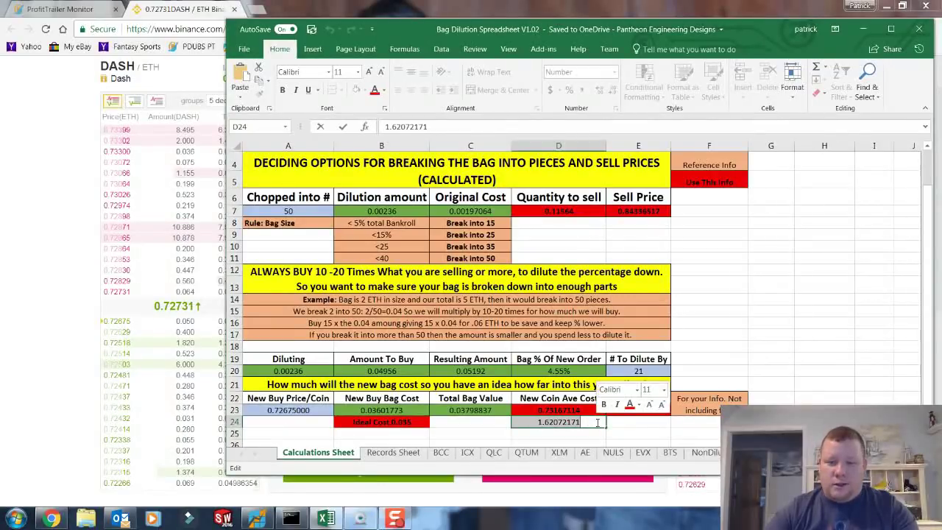
{"action": "type", "text": "0.73167114"}
{"action": "key", "text": "Return"}
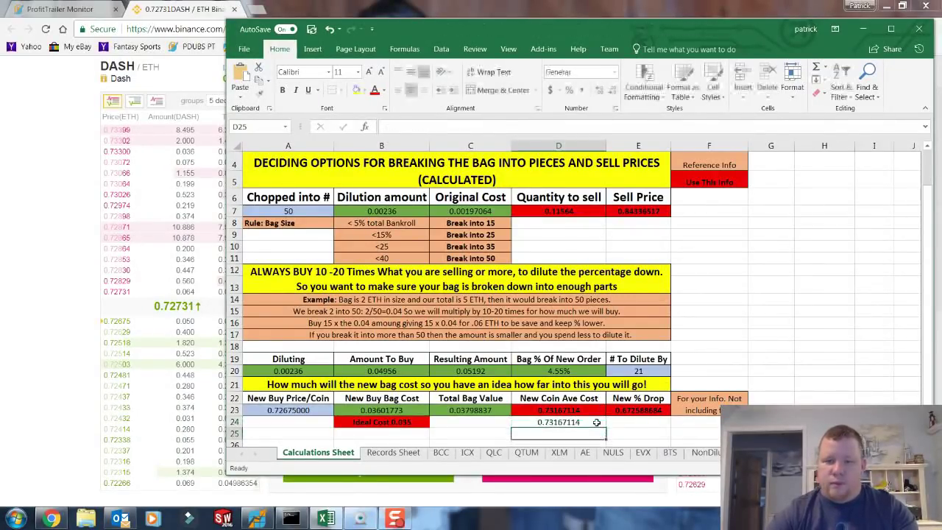
- Draft the line "DASHETH_bought_price = 0.73167114" in cell D25, then remove it from the cell
{"action": "left_click", "coordinate": [461, 125]}
{"action": "type", "text": "DASHETH_bought_price ="}
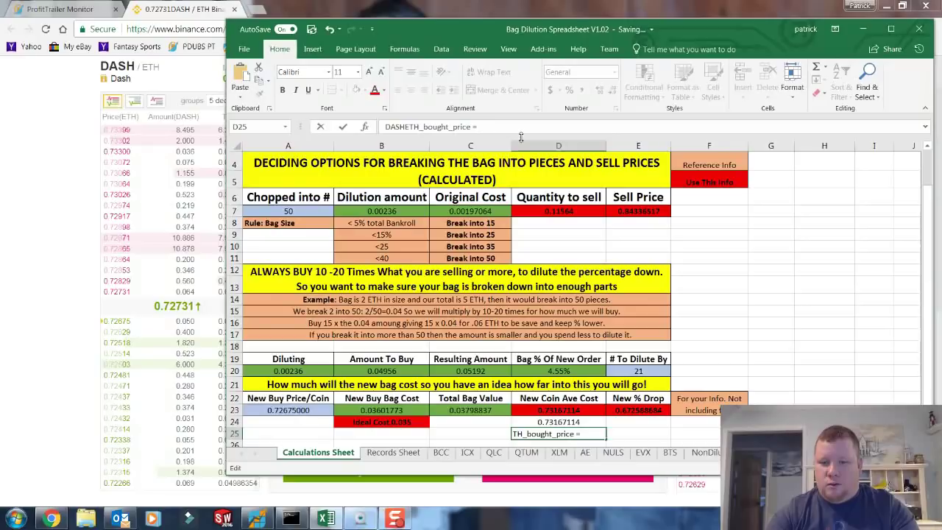
{"action": "type", "text": "0"}
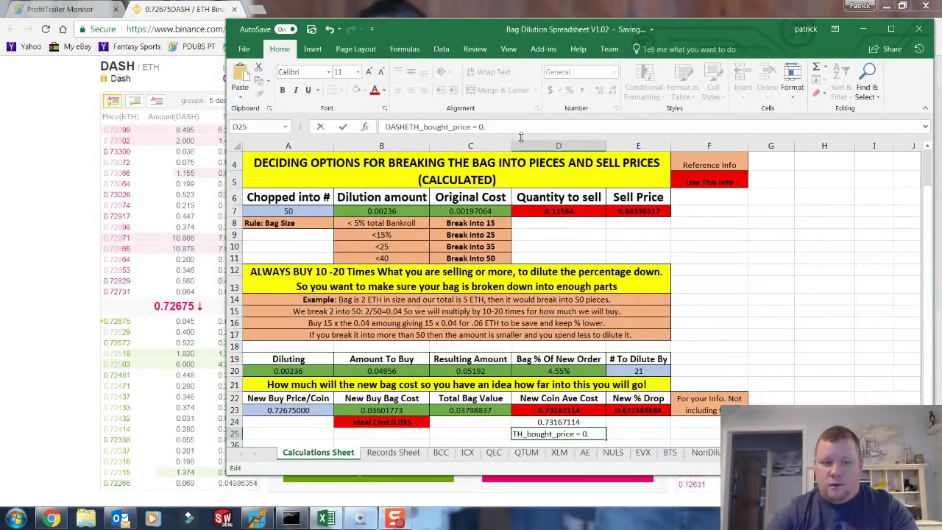
{"action": "type", "text": ".7"}
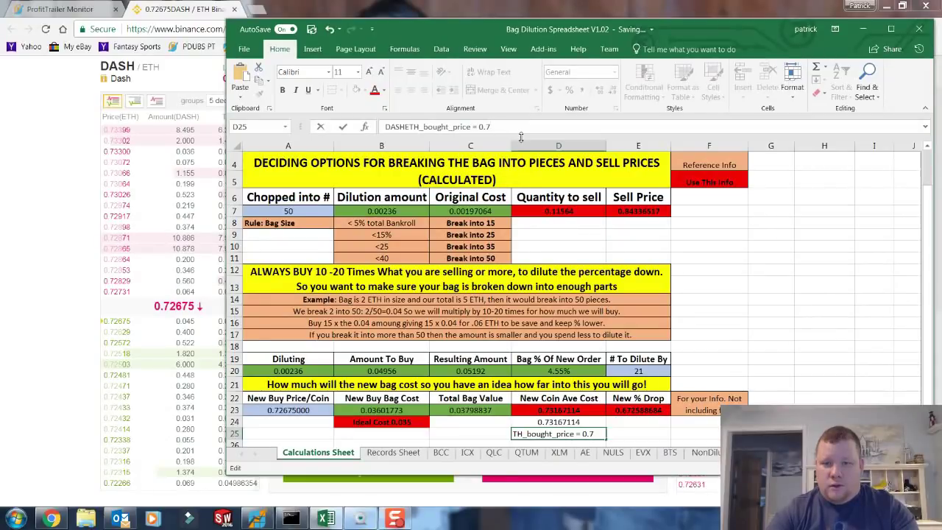
{"action": "type", "text": "3167114"}
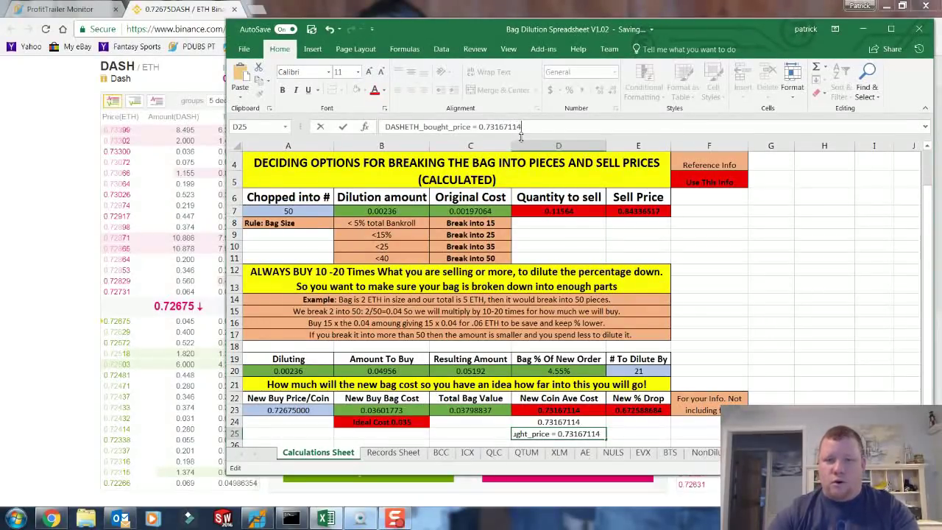
{"action": "left_click_drag", "start_coordinate": [521, 126], "coordinate": [381, 127]}
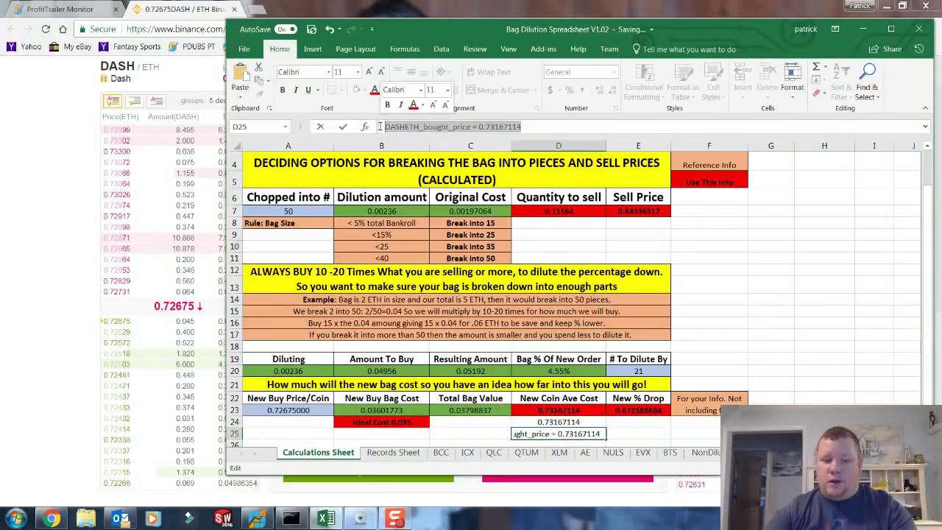
{"action": "key", "text": "BackSpace"}
{"action": "left_click", "coordinate": [683, 264]}
- Check the DASH/ETH order book on Binance, then return to Excel and review the dilution calculations
{"action": "left_click", "coordinate": [85, 327]}
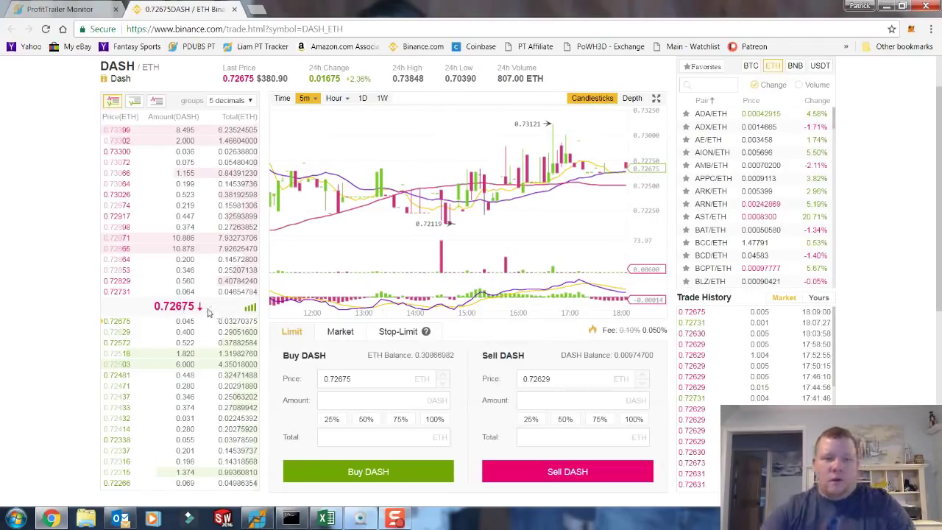
{"action": "left_click", "coordinate": [326, 518]}
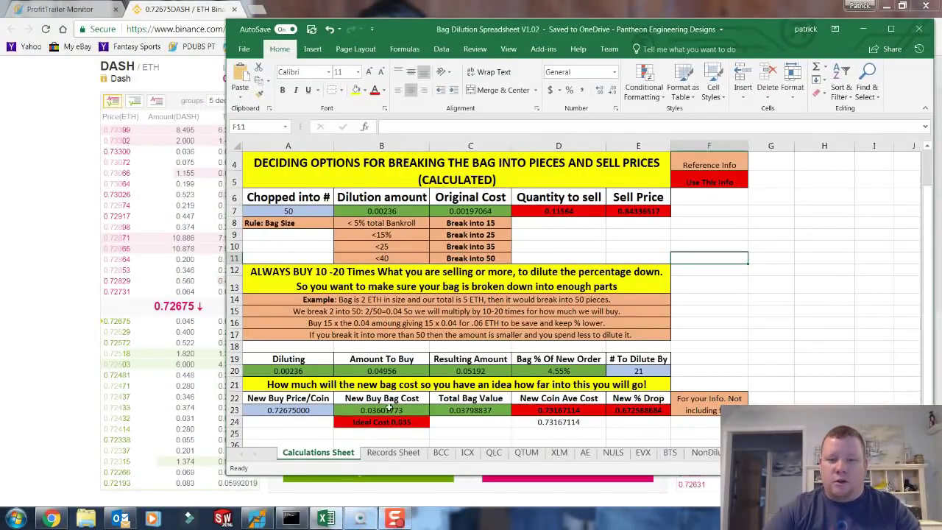
{"action": "scroll", "coordinate": [387, 410], "scroll_direction": "up", "scroll_amount": 1}
{"action": "scroll", "coordinate": [388, 410], "scroll_direction": "down", "scroll_amount": 1}
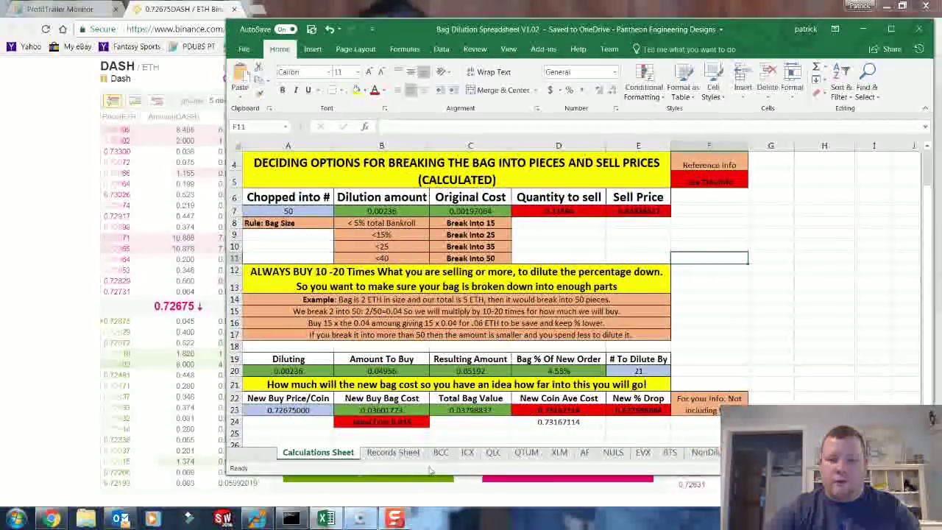
{"action": "scroll", "coordinate": [354, 282], "scroll_direction": "up", "scroll_amount": 1}
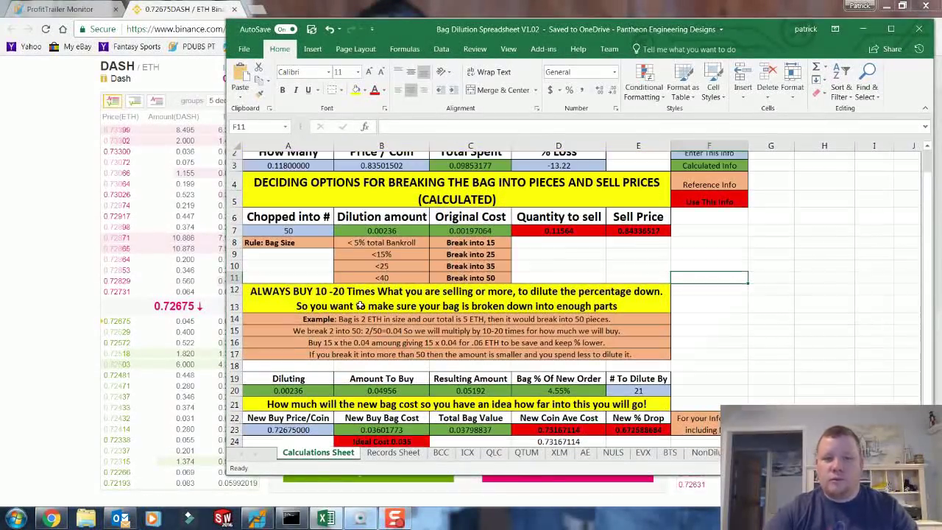
- Turn off AutoSave and save the Bag Dilution Spreadsheet
{"action": "left_click", "coordinate": [289, 29]}
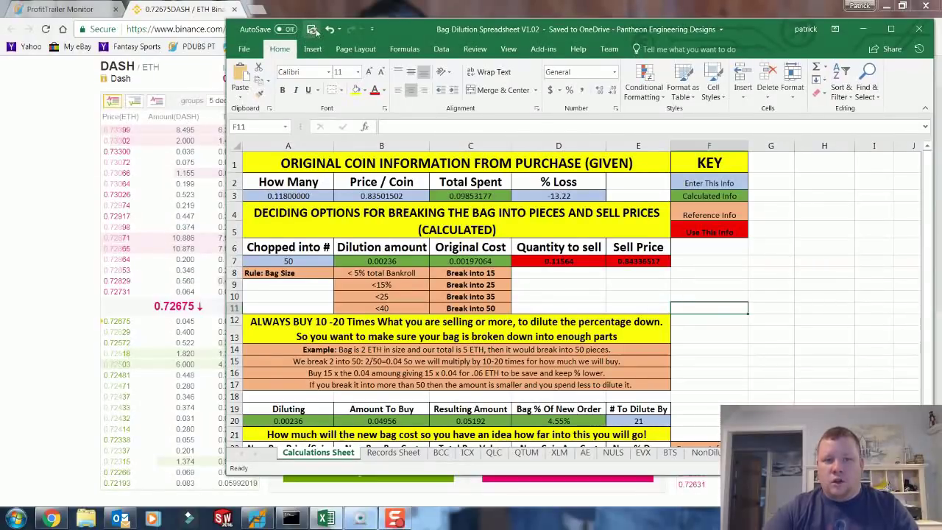
{"action": "left_click", "coordinate": [311, 29]}
- Create a copy of the Calculations Sheet in the same workbook, placed before the Records Sheet
{"action": "scroll", "coordinate": [379, 336], "scroll_direction": "down", "scroll_amount": 2}
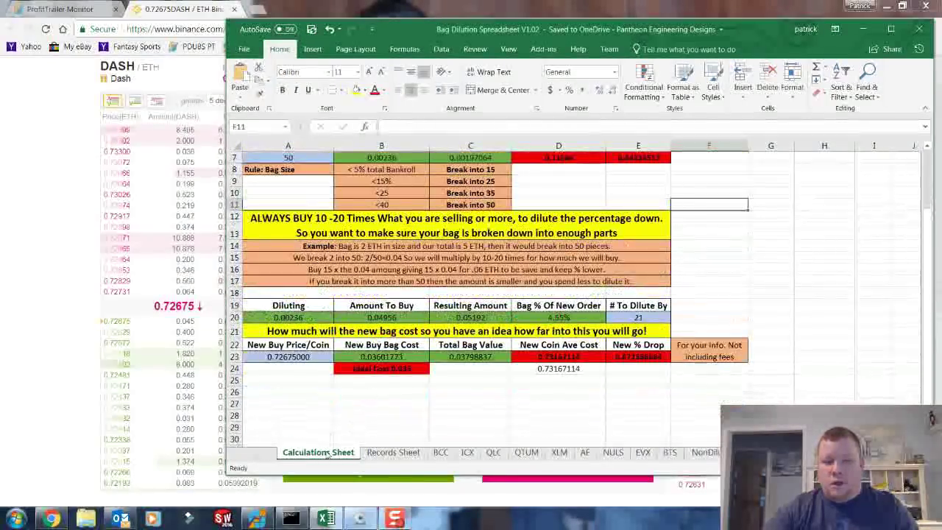
{"action": "right_click", "coordinate": [328, 450]}
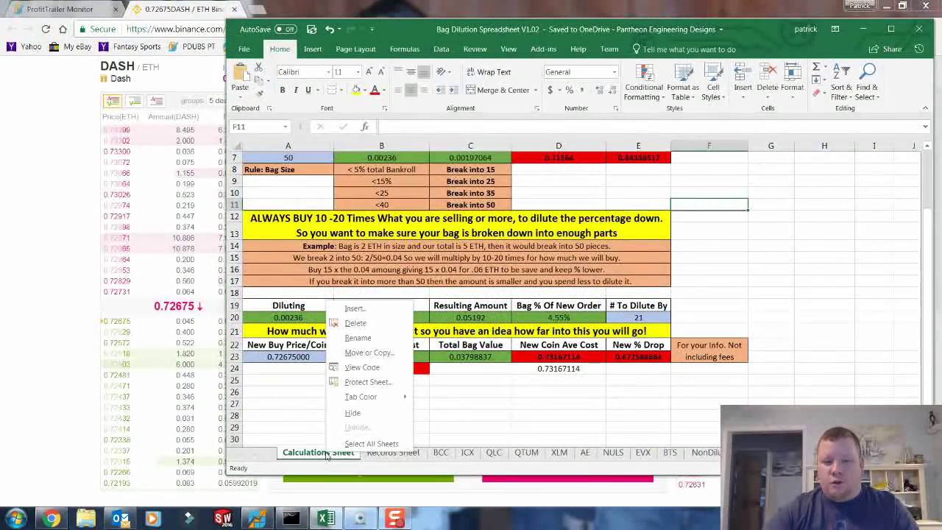
{"action": "left_click", "coordinate": [372, 352]}
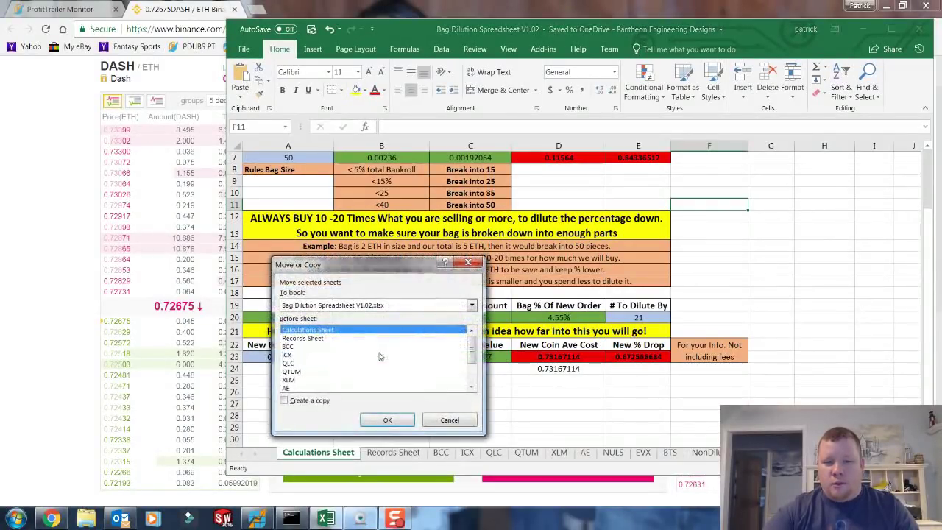
{"action": "left_click", "coordinate": [284, 400]}
{"action": "left_click", "coordinate": [299, 338]}
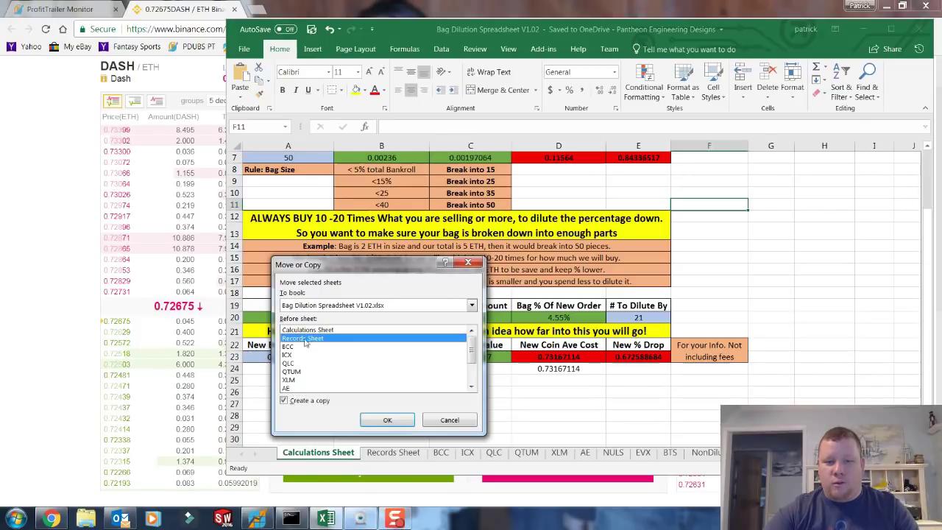
{"action": "left_click", "coordinate": [388, 420]}
- Rename the copied calculations sheet as DASH, place it after the Records Sheet, and return to the Calculations Sheet
{"action": "scroll", "coordinate": [393, 299], "scroll_direction": "up", "scroll_amount": 2}
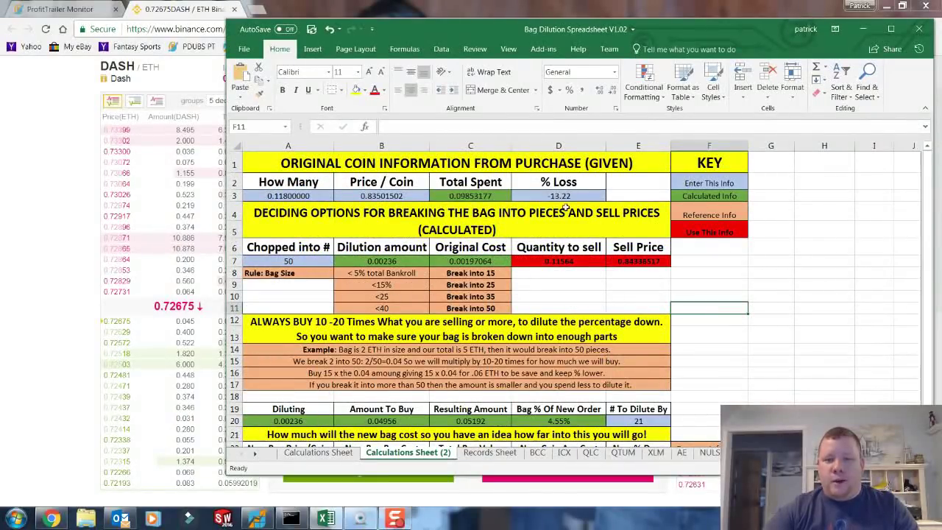
{"action": "scroll", "coordinate": [411, 375], "scroll_direction": "down", "scroll_amount": 1}
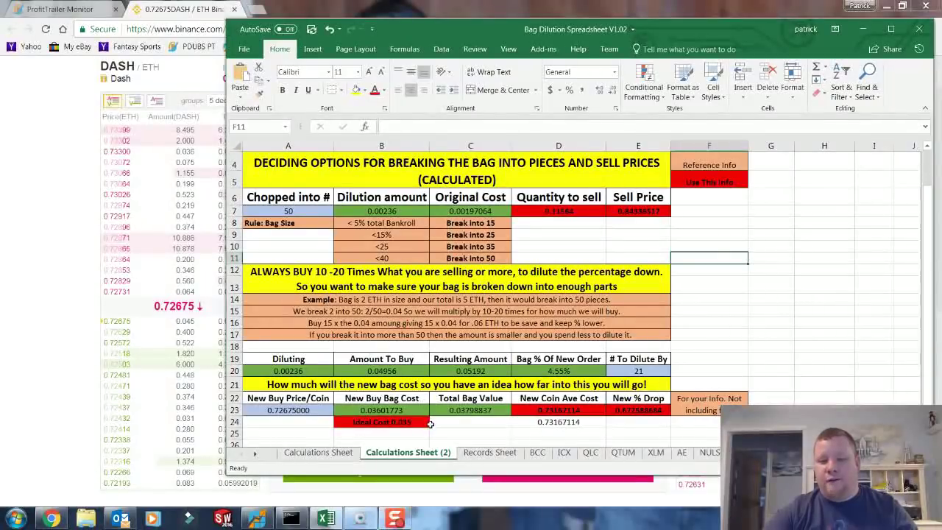
{"action": "right_click", "coordinate": [425, 455]}
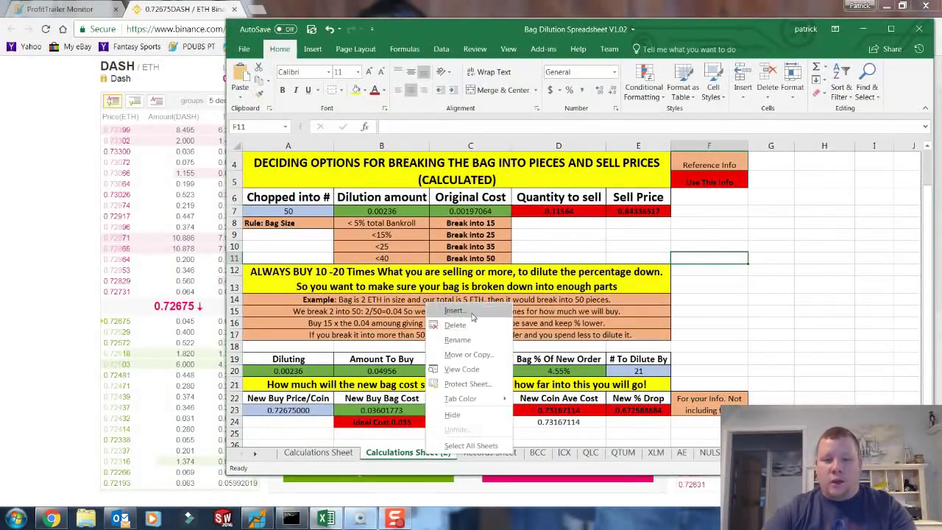
{"action": "left_click", "coordinate": [458, 340]}
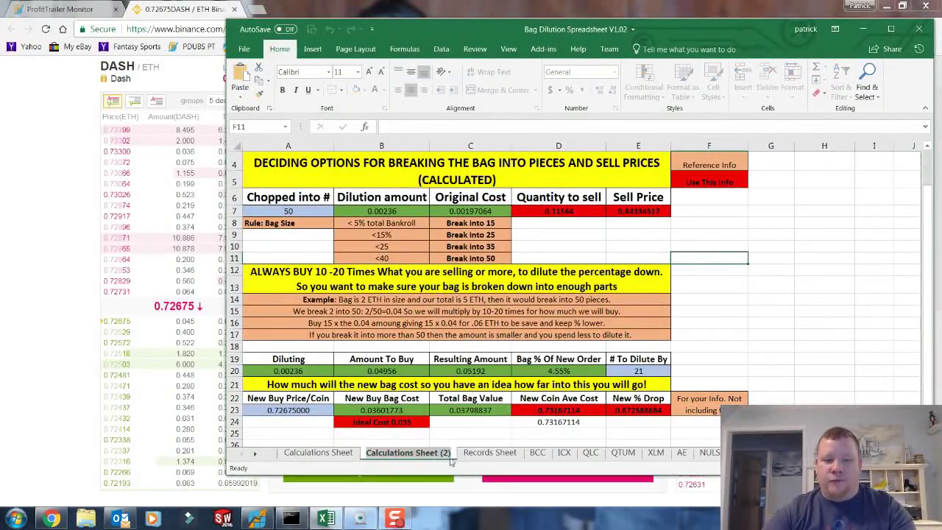
{"action": "type", "text": "DAS"}
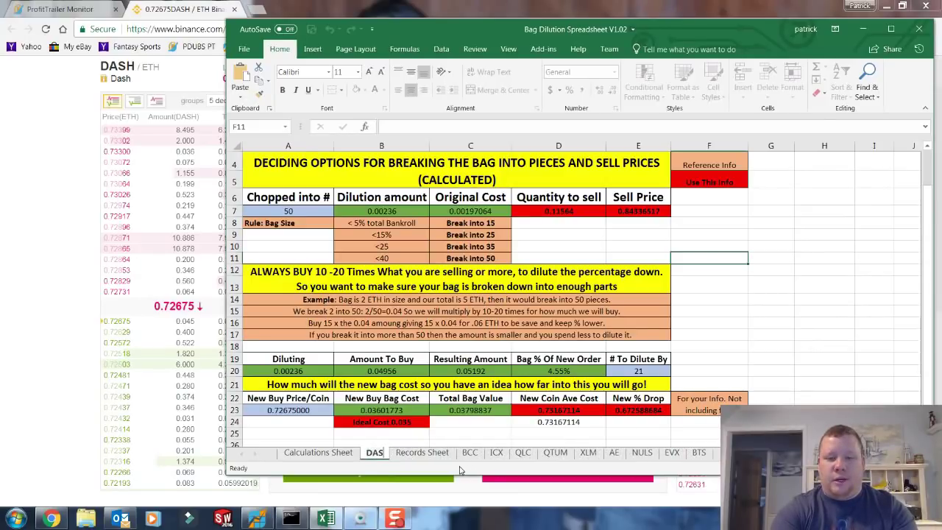
{"action": "type", "text": "H"}
{"action": "key", "text": "Return"}
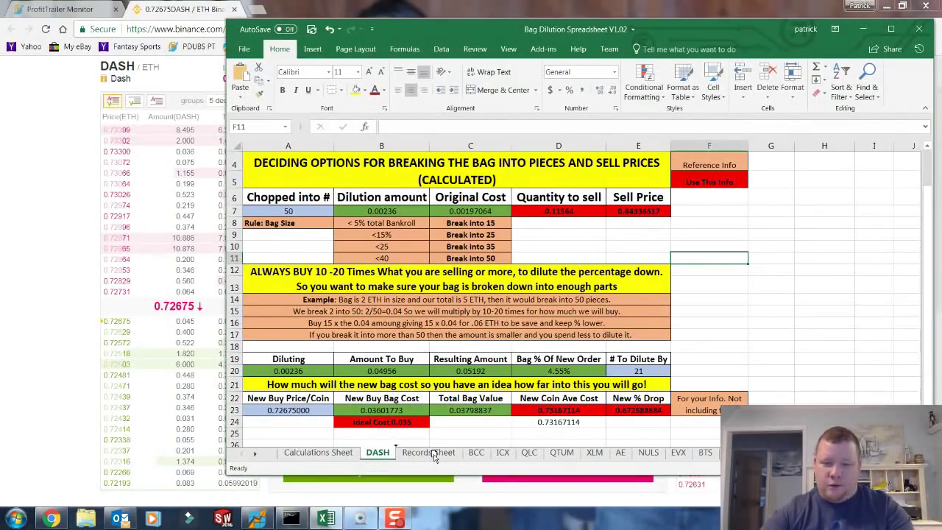
{"action": "left_click_drag", "start_coordinate": [465, 456], "coordinate": [469, 457]}
{"action": "left_click", "coordinate": [315, 454]}
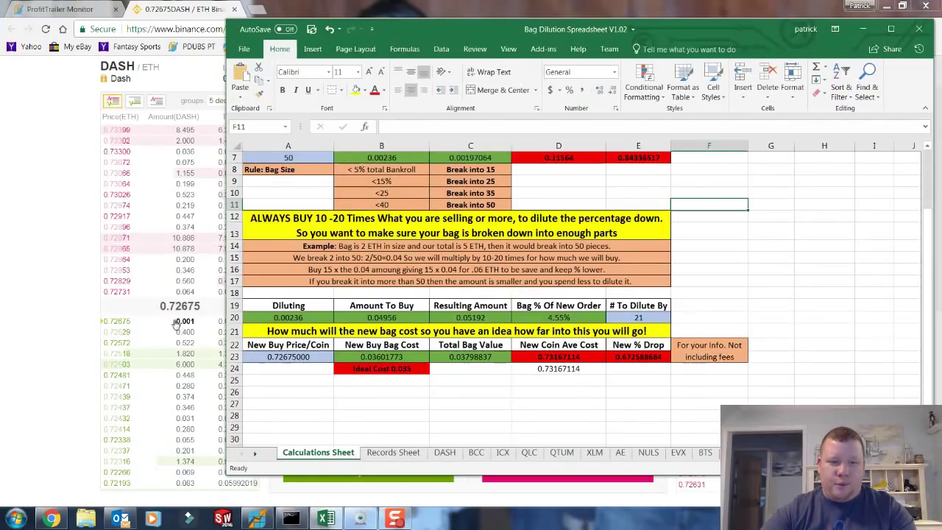
- Enter DASHETH as the coin name on log line 10 of the Records Sheet, in cell D18
{"action": "left_click", "coordinate": [384, 452]}
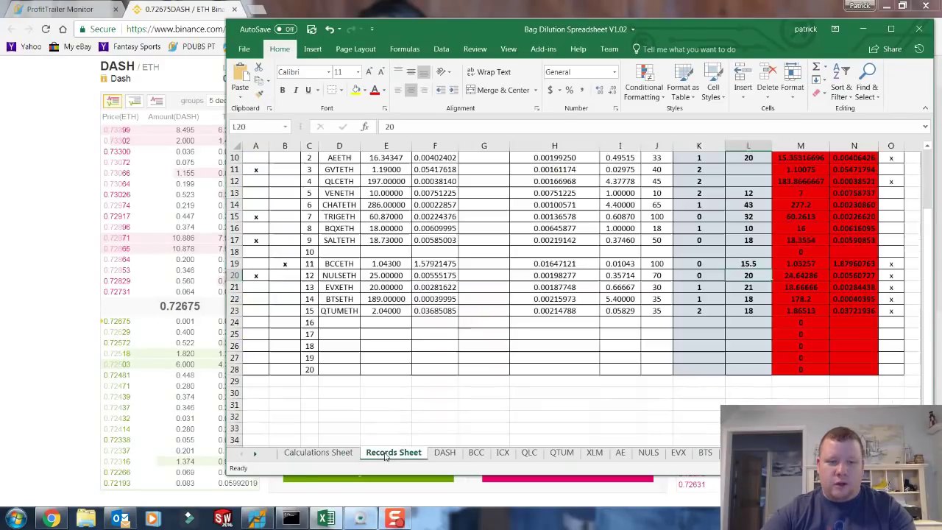
{"action": "left_click", "coordinate": [338, 323]}
{"action": "scroll", "coordinate": [356, 358], "scroll_direction": "up", "scroll_amount": 3}
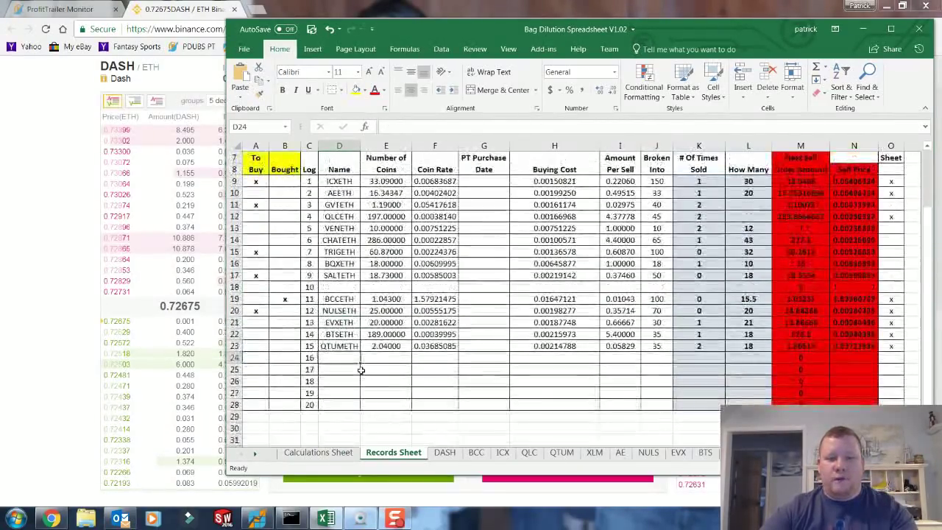
{"action": "left_click", "coordinate": [342, 366]}
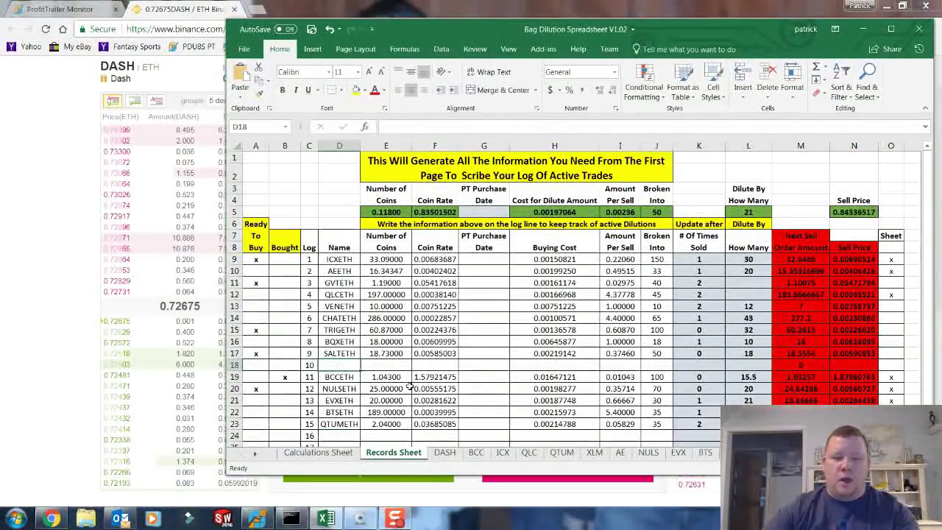
{"action": "type", "text": "DASHETH"}
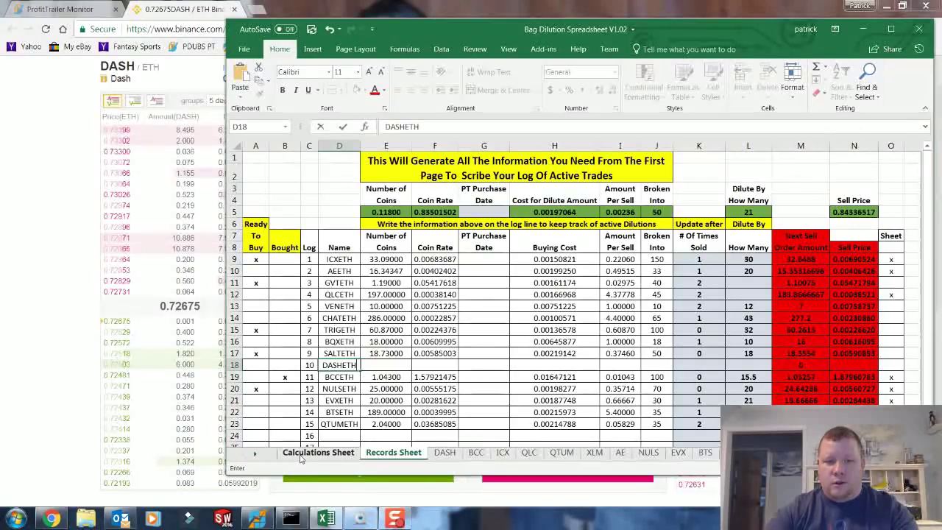
- Switch to the Profit Trailer console window and close it
{"action": "left_click", "coordinate": [291, 519]}
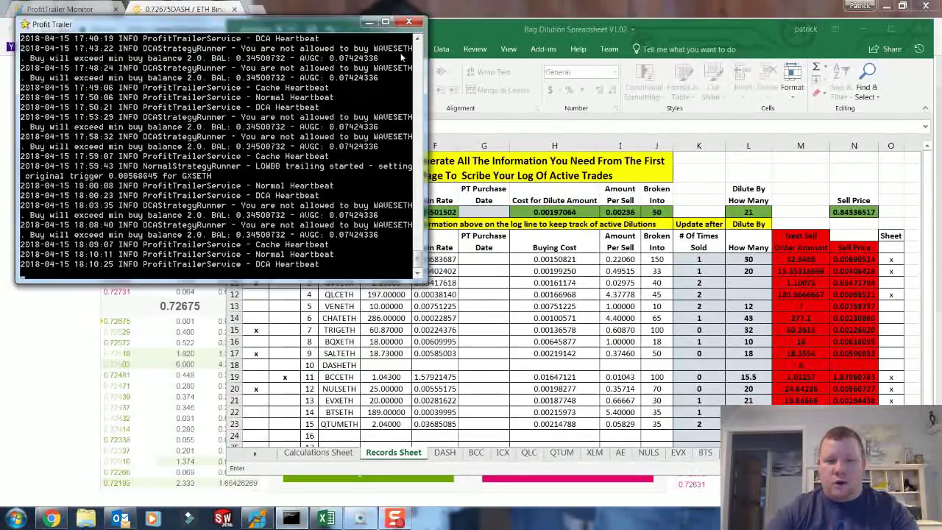
{"action": "left_click", "coordinate": [409, 22]}
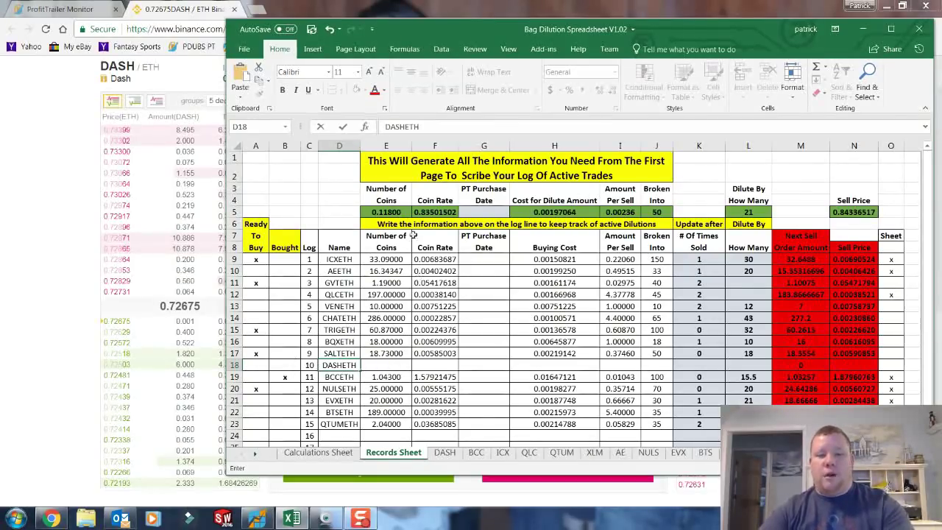
- Record 0.118 as the number of coins and 0.83501502 as the coin rate for DASHETH, leaving the purchase date blank
{"action": "left_click", "coordinate": [377, 367]}
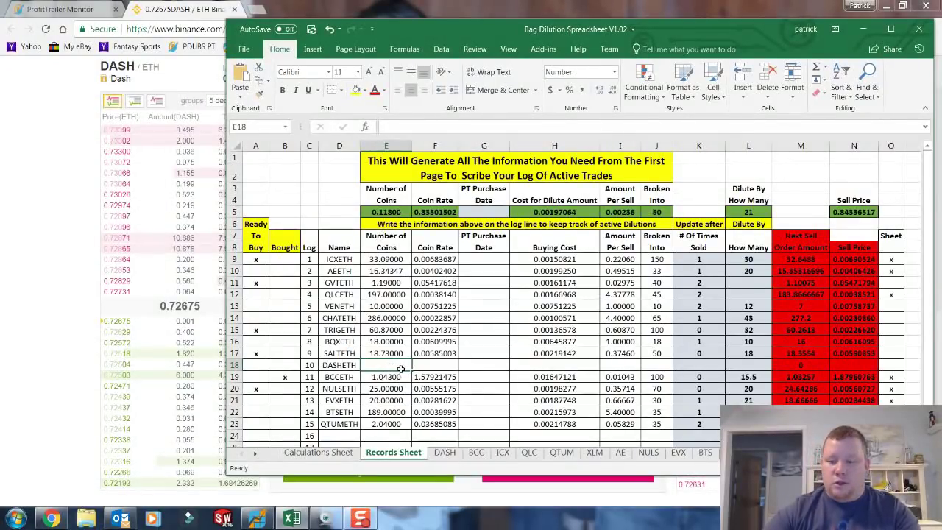
{"action": "type", "text": "0.118"}
{"action": "key", "text": "Tab"}
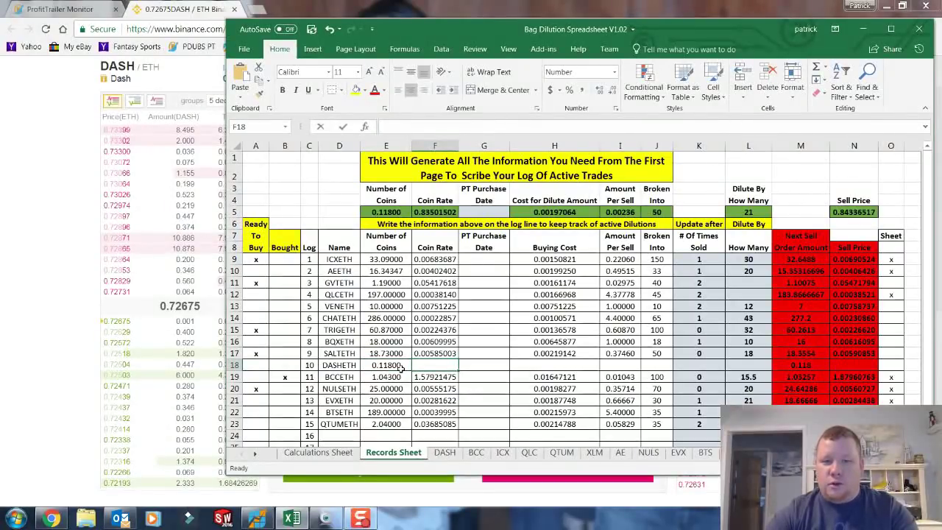
{"action": "type", "text": ".83501502"}
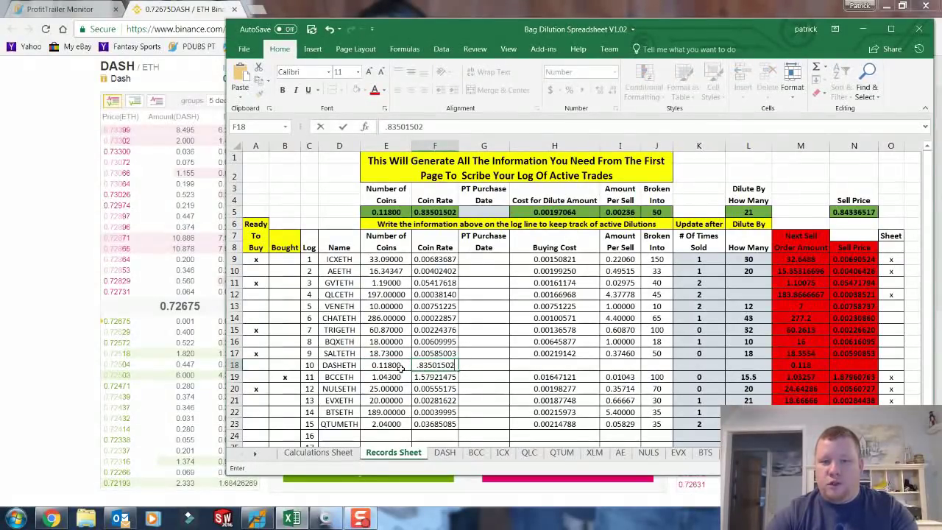
{"action": "key", "text": "Tab"}
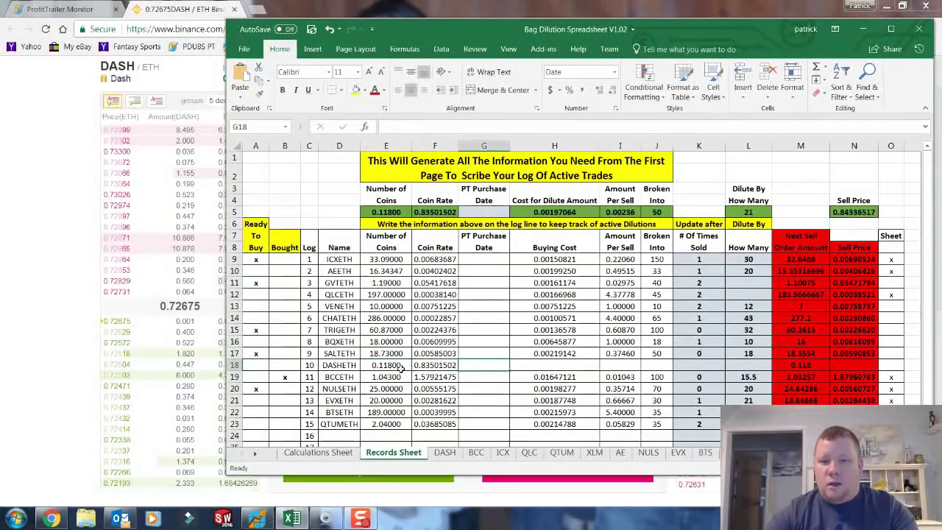
{"action": "key", "text": "Tab"}
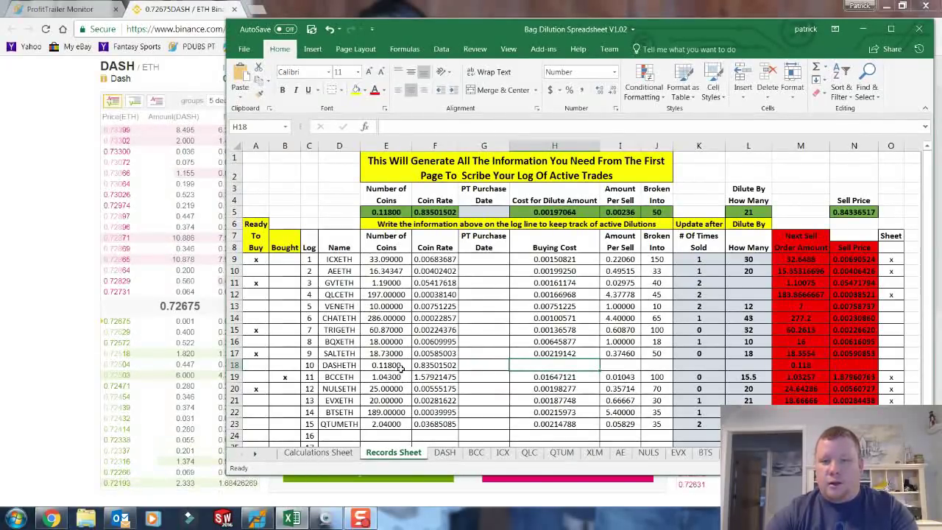
- Record the DASHETH buying cost as 0.00197064, the amount per sell as 0.00236, and broken into as 50
{"action": "type", "text": "0.0019706"}
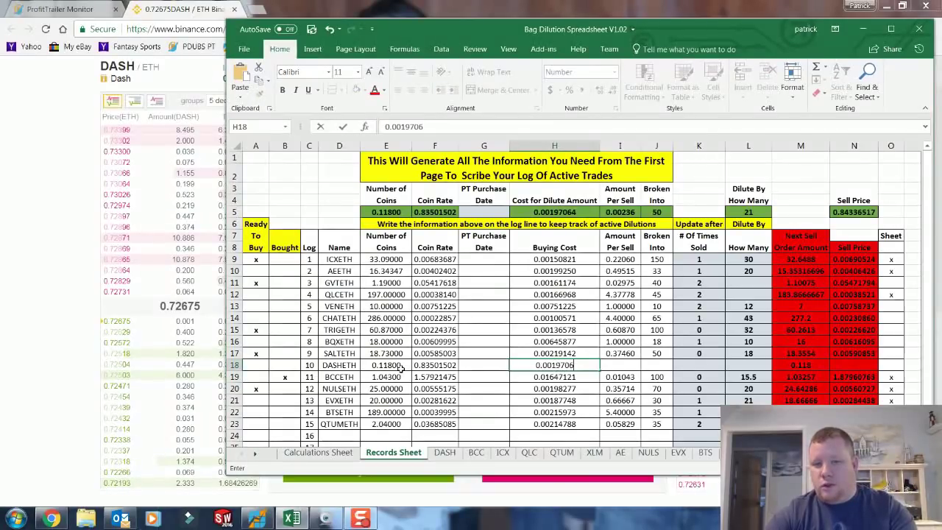
{"action": "type", "text": "4"}
{"action": "key", "text": "Tab"}
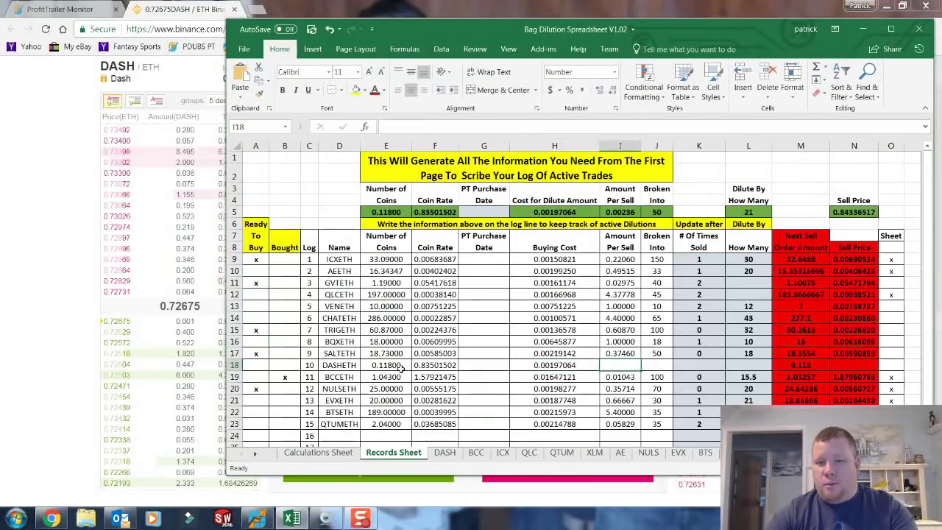
{"action": "type", "text": ".00235"}
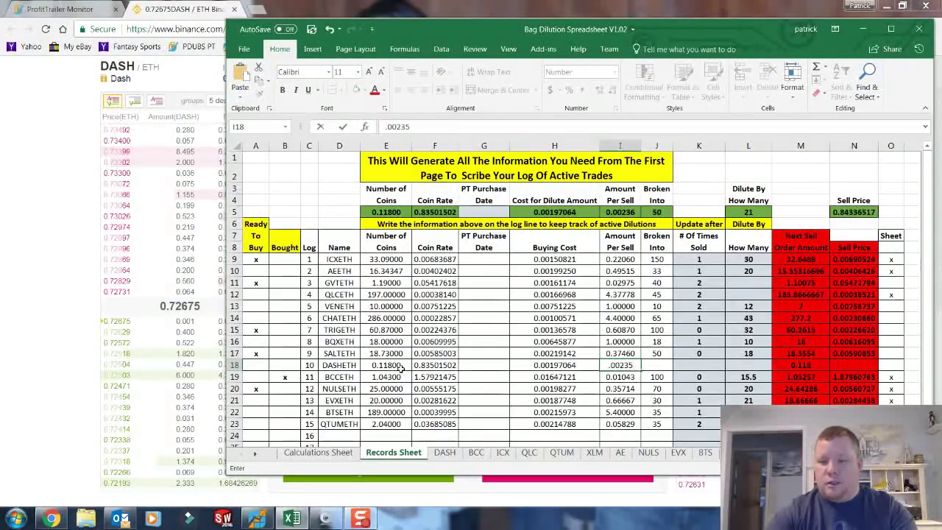
{"action": "key", "text": "BackSpace"}
{"action": "type", "text": "6"}
{"action": "key", "text": "Tab"}
{"action": "type", "text": "50"}
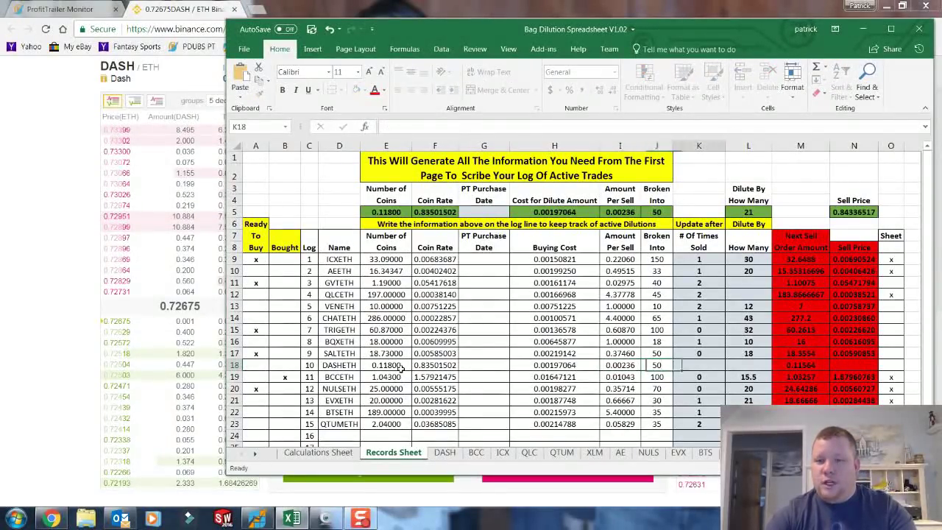
{"action": "key", "text": "Tab"}
- Set the DASHETH number of times sold to 0 and the dilute-by count to 21
{"action": "type", "text": "0"}
{"action": "key", "text": "Tab"}
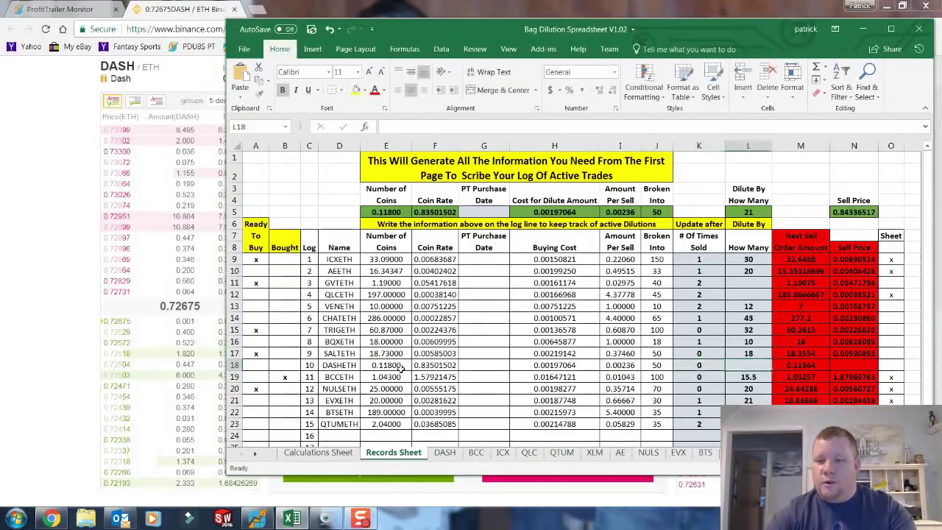
{"action": "type", "text": "2"}
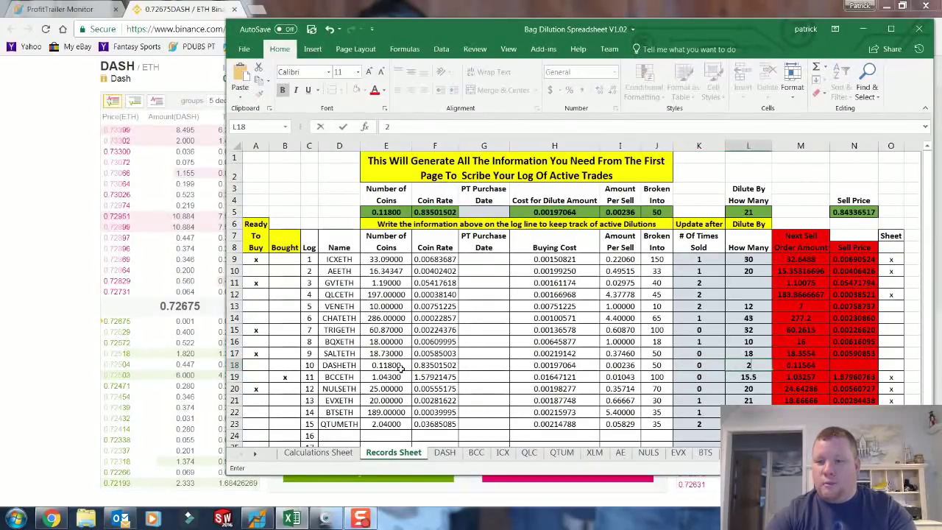
{"action": "type", "text": "1"}
{"action": "key", "text": "Tab"}
{"action": "key", "text": "Tab"}
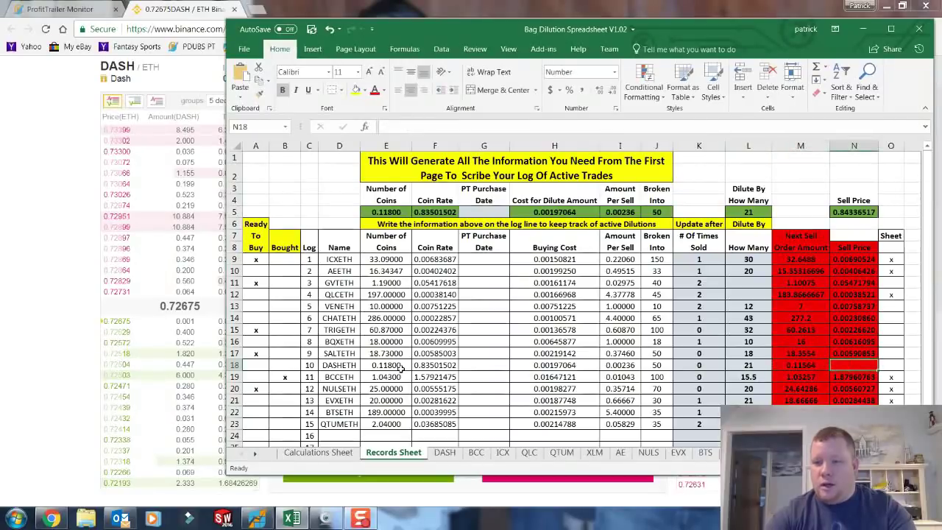
- Enter 0.84336517 as the DASHETH sell price and mark its Sheet column with an x
{"action": "type", "text": ".84"}
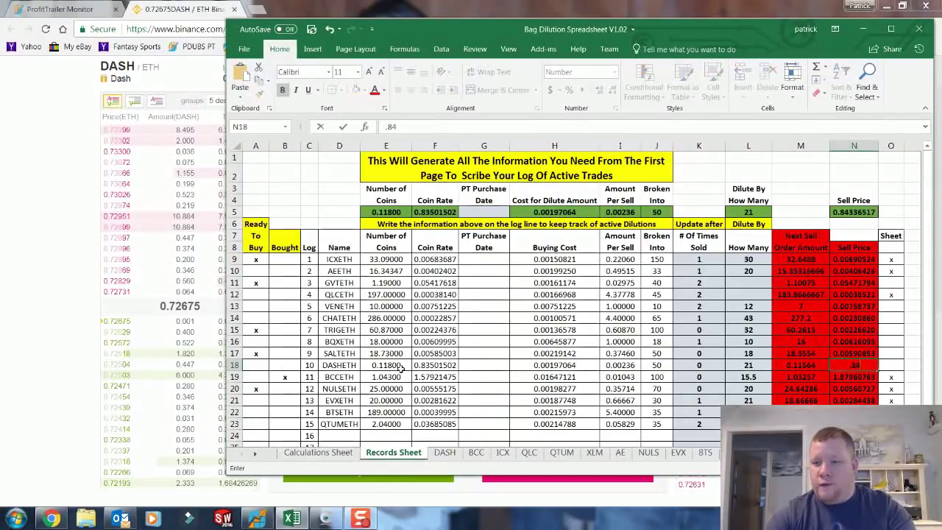
{"action": "type", "text": "336517"}
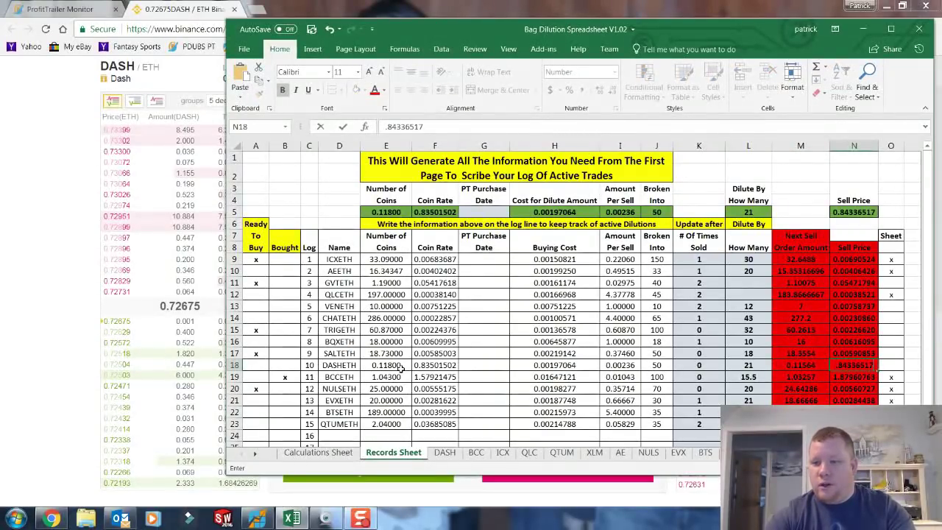
{"action": "key", "text": "Tab"}
{"action": "type", "text": "x"}
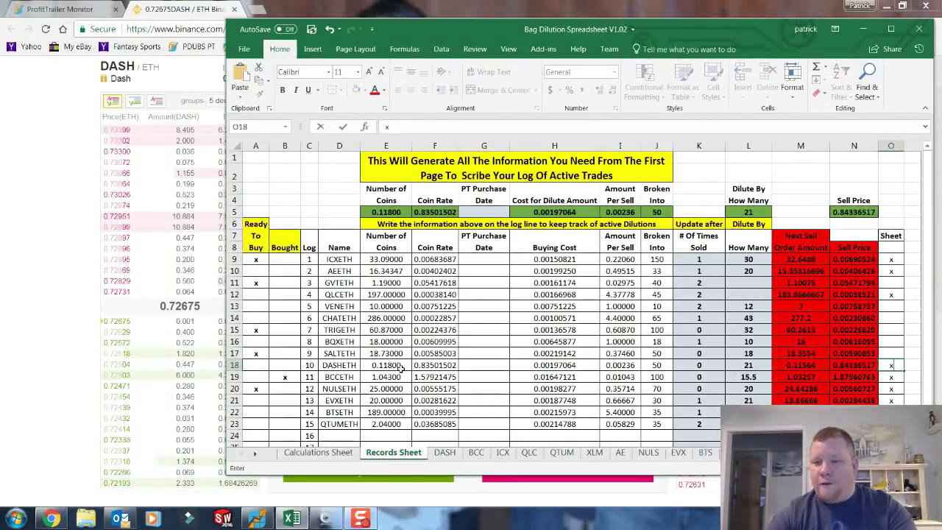
{"action": "key", "text": "ctrl+Return"}
{"action": "left_click", "coordinate": [397, 375]}
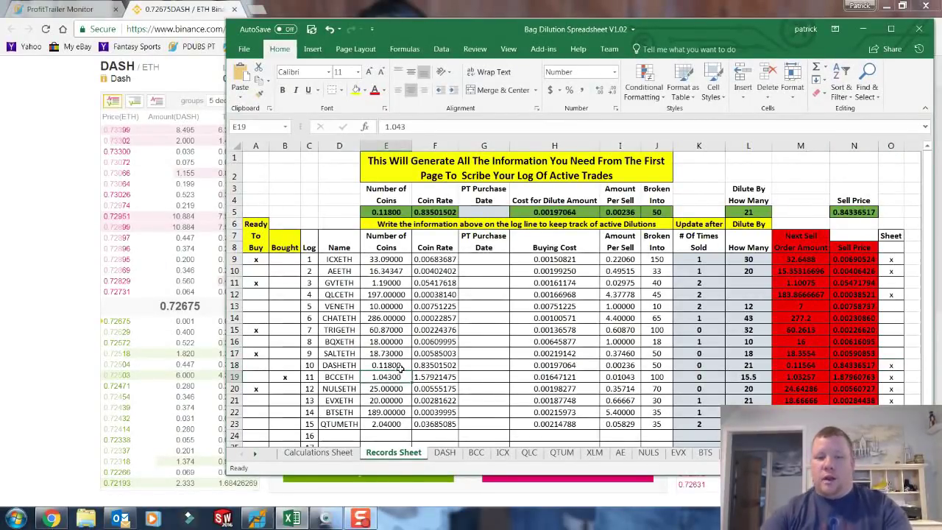
- Mark DASHETH as bought with an x in cell B18
{"action": "left_click", "coordinate": [294, 365]}
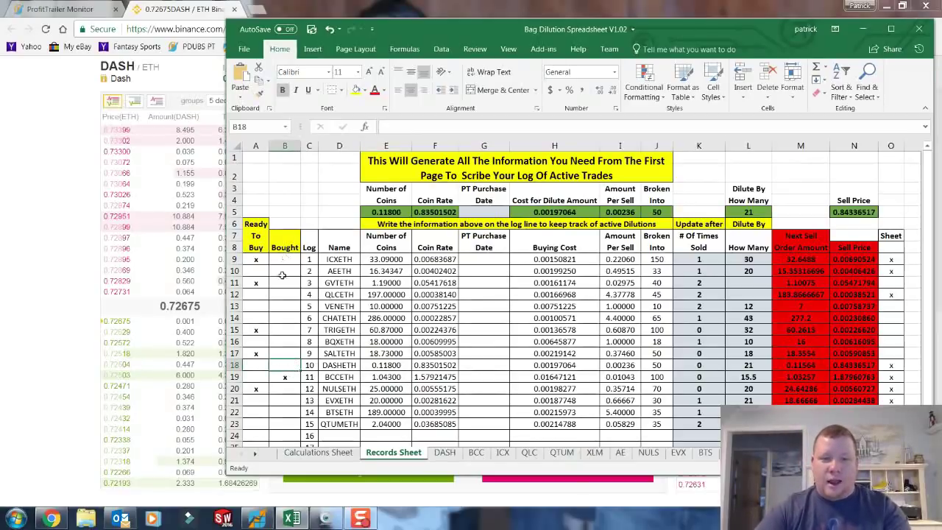
{"action": "type", "text": "x"}
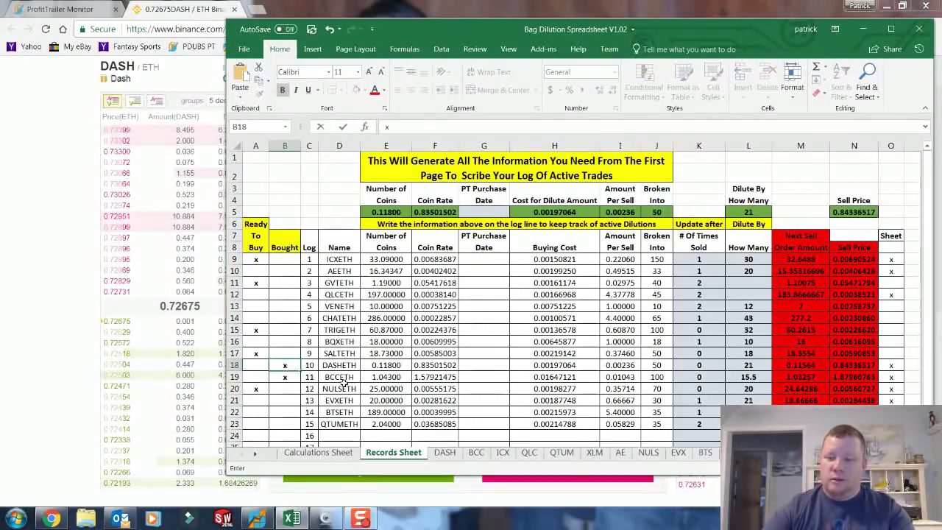
{"action": "key", "text": "Return"}
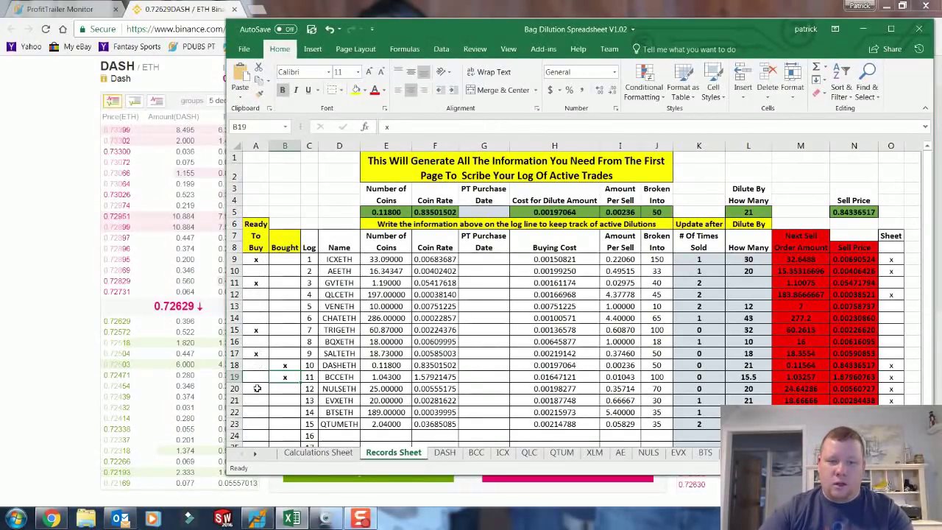
- Switch to the Binance DASH/ETH page and review the open orders and 24h order history
{"action": "mouse_move", "coordinate": [366, 517]}
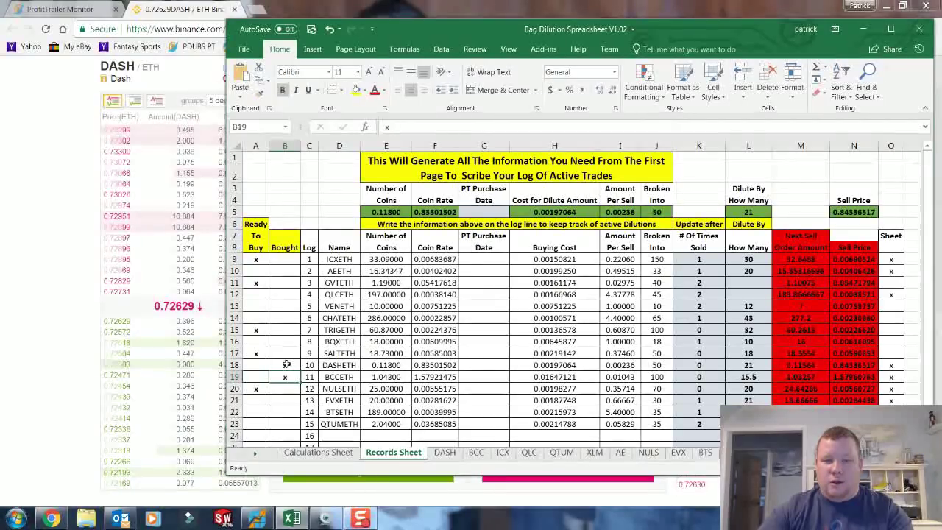
{"action": "left_click", "coordinate": [48, 323]}
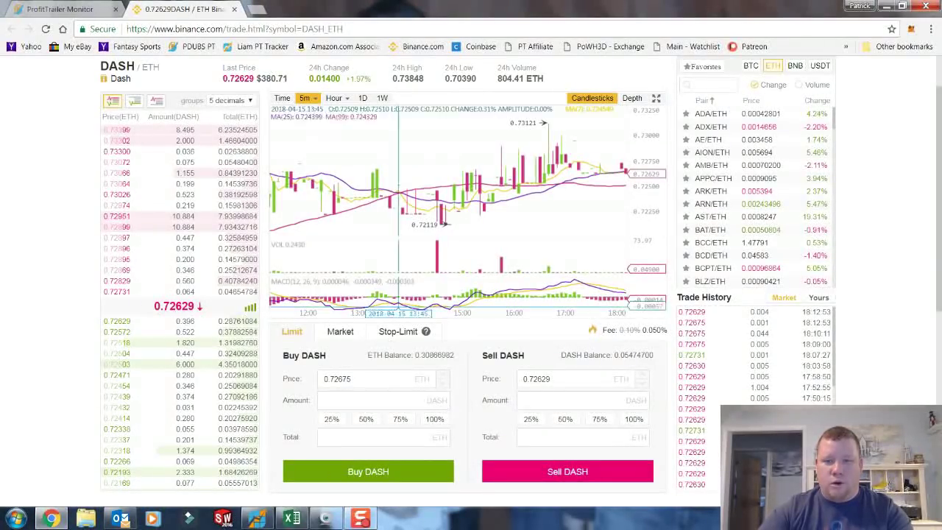
{"action": "scroll", "coordinate": [482, 412], "scroll_direction": "down", "scroll_amount": 3}
{"action": "scroll", "coordinate": [69, 385], "scroll_direction": "down", "scroll_amount": 2}
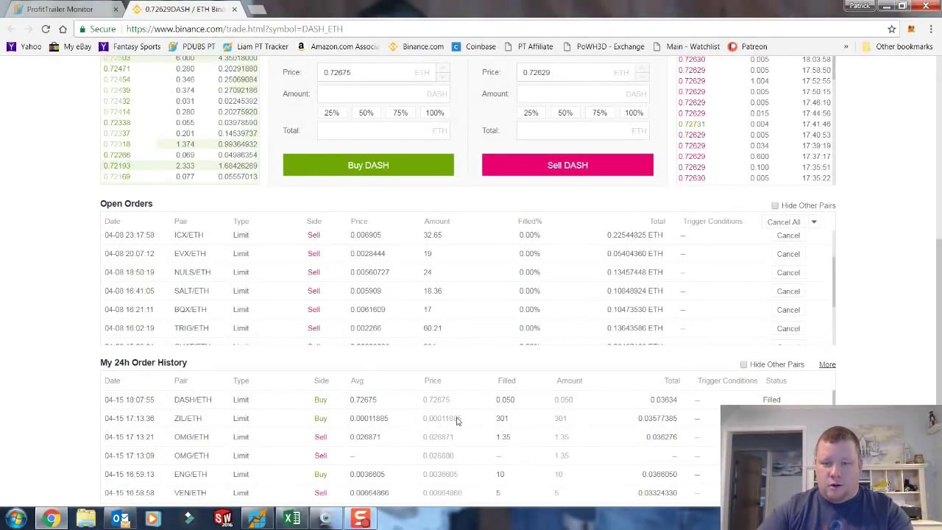
- Minimize the browser and launch Profit Trailer from its desktop shortcut, allowing it to run
{"action": "scroll", "coordinate": [456, 420], "scroll_direction": "up", "scroll_amount": 4}
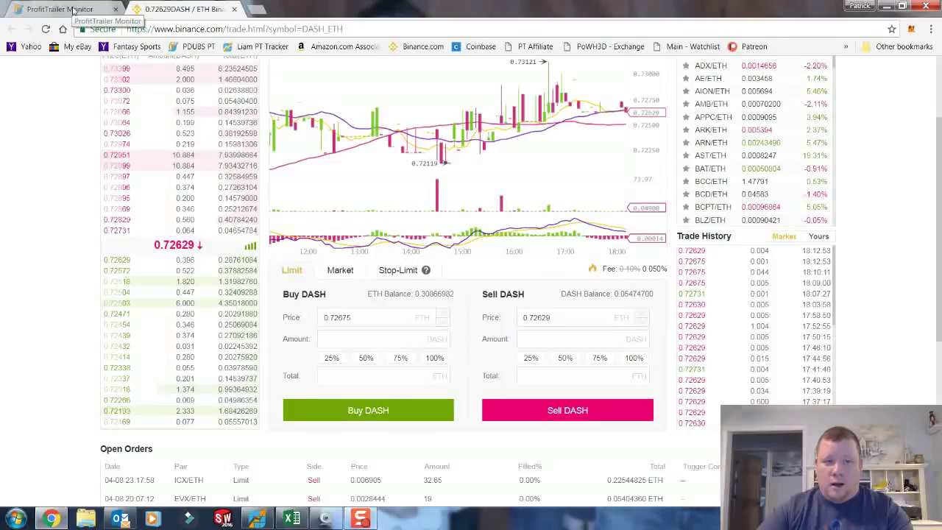
{"action": "scroll", "coordinate": [221, 55], "scroll_direction": "up", "scroll_amount": 2}
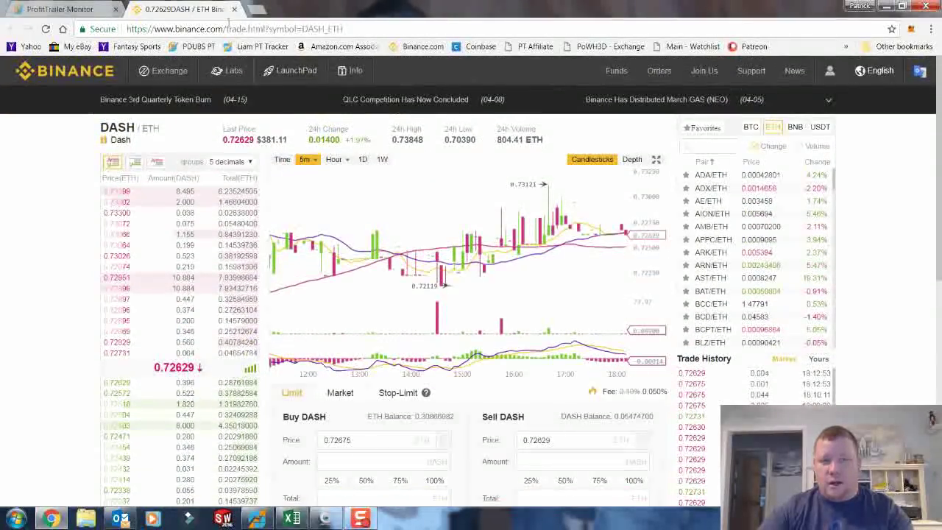
{"action": "left_click", "coordinate": [887, 7]}
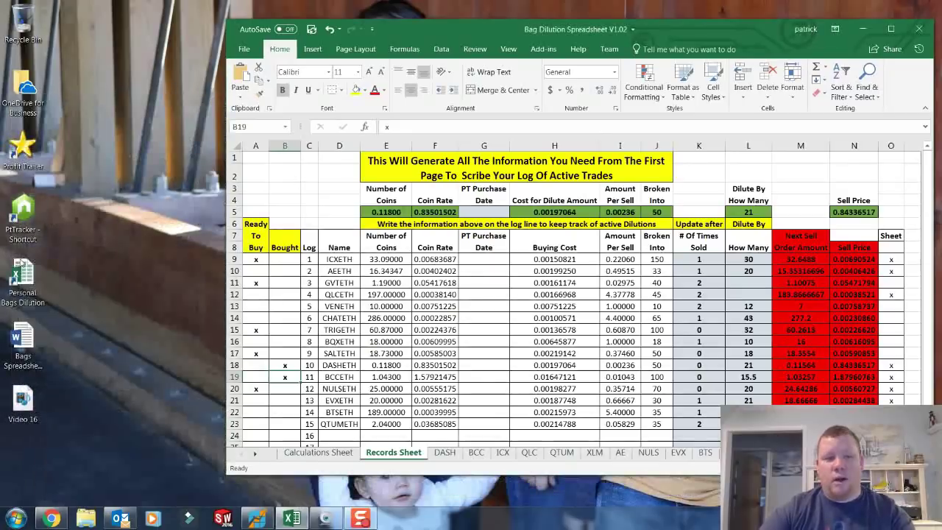
{"action": "double_click", "coordinate": [24, 145]}
{"action": "left_click", "coordinate": [510, 272]}
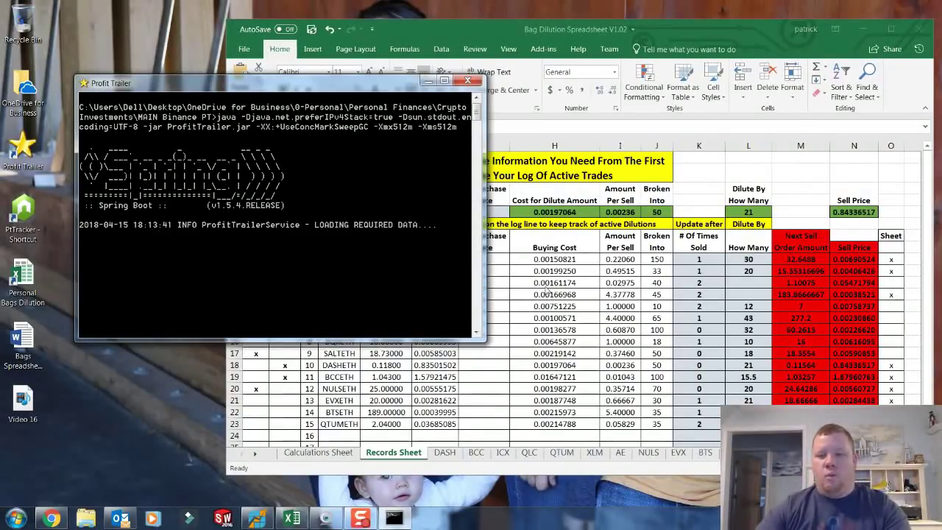
- Switch to the Bag Dilution Spreadsheet and check the new coin average cost on the Calculations Sheet
{"action": "key", "text": "alt+Tab"}
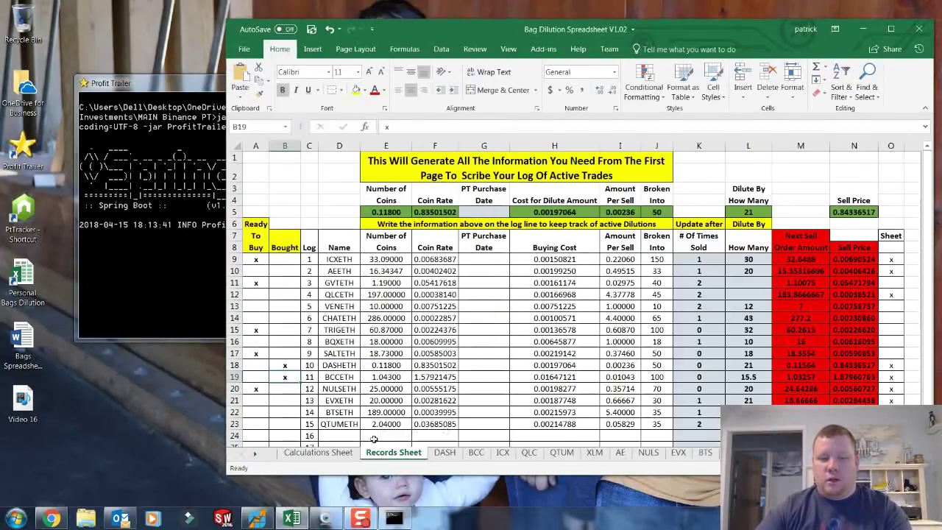
{"action": "left_click", "coordinate": [318, 452]}
{"action": "scroll", "coordinate": [515, 331], "scroll_direction": "up", "scroll_amount": 2}
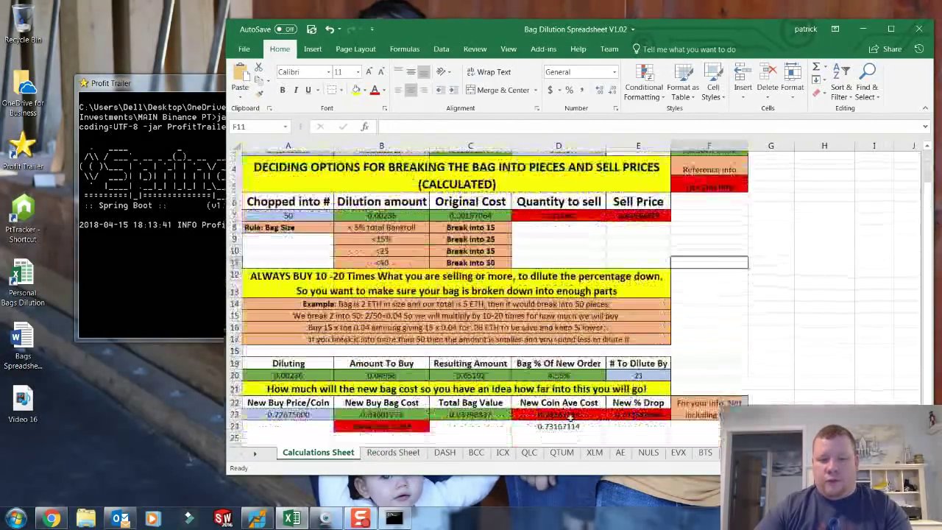
{"action": "scroll", "coordinate": [575, 352], "scroll_direction": "down", "scroll_amount": 3}
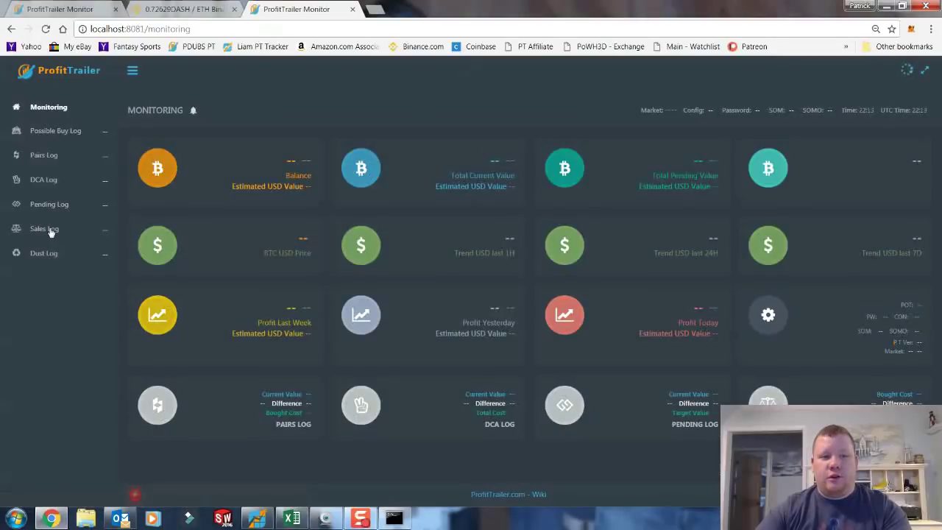
- Enter DASHETH_bought_price = 0.73167114 in ProfitTrailer's HotConfig and save it
{"action": "left_click", "coordinate": [43, 279]}
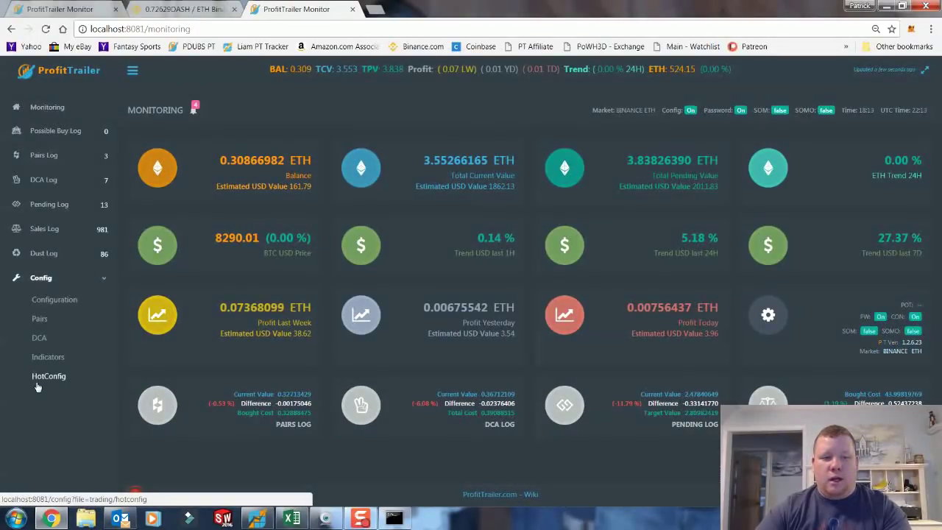
{"action": "left_click", "coordinate": [37, 383]}
{"action": "type", "text": "DASHETH_bought_price = 0.73167114"}
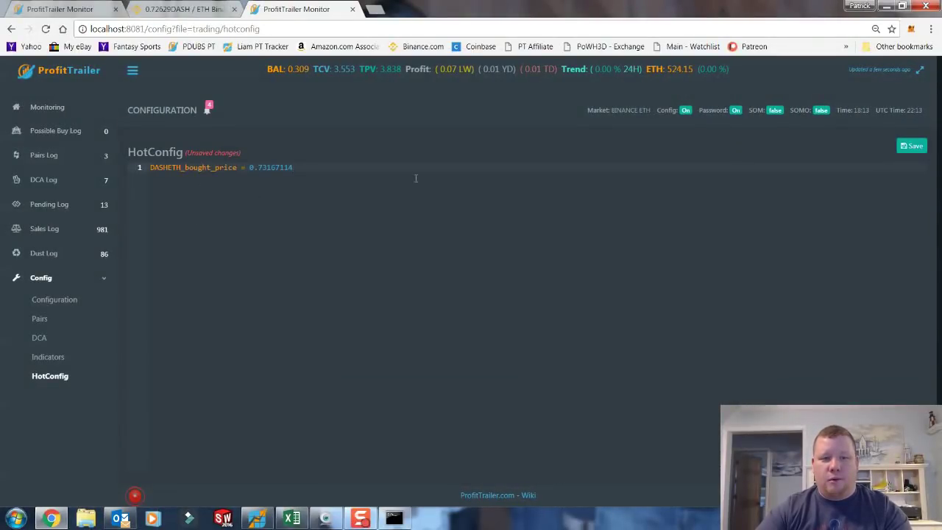
{"action": "left_click", "coordinate": [910, 147]}
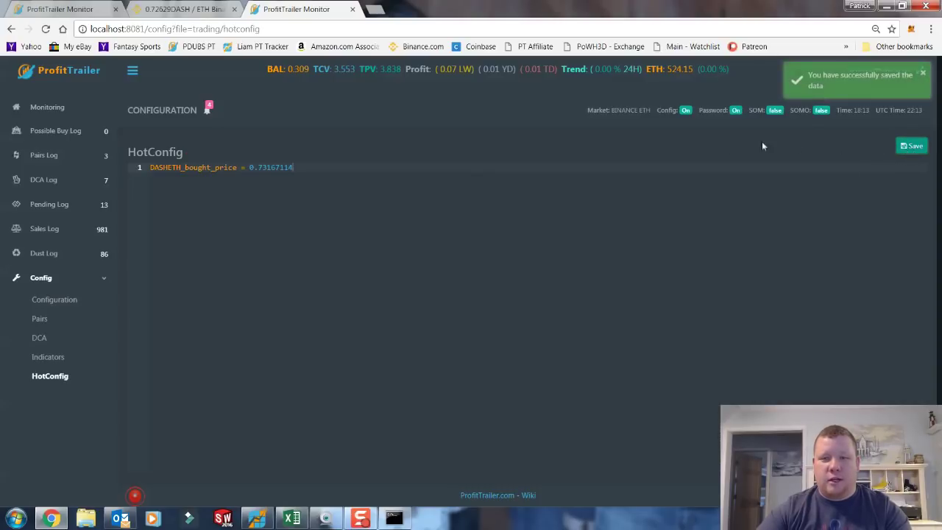
- Check DASHETH in the ProfitTrailer DCA Log and Pairs Log, comparing its bought price with the spreadsheet's new coin average cost
{"action": "left_click", "coordinate": [62, 181]}
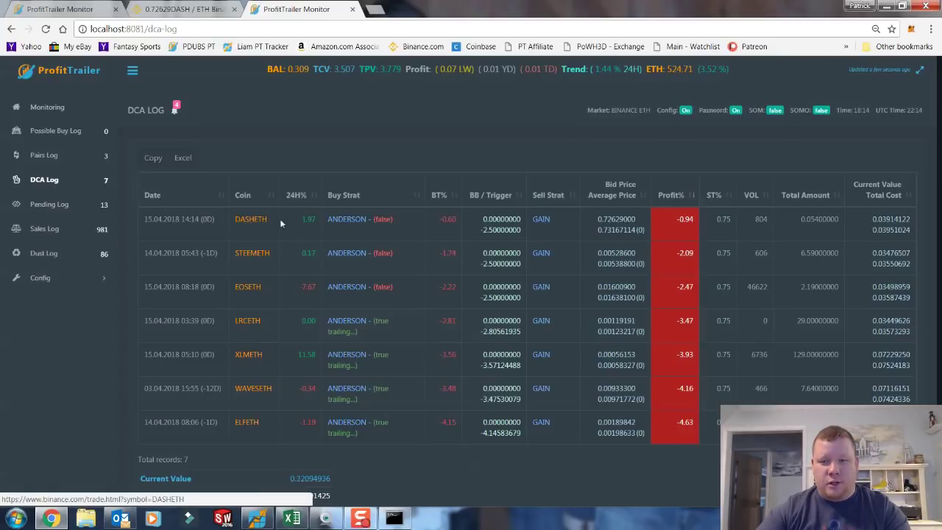
{"action": "left_click", "coordinate": [72, 156]}
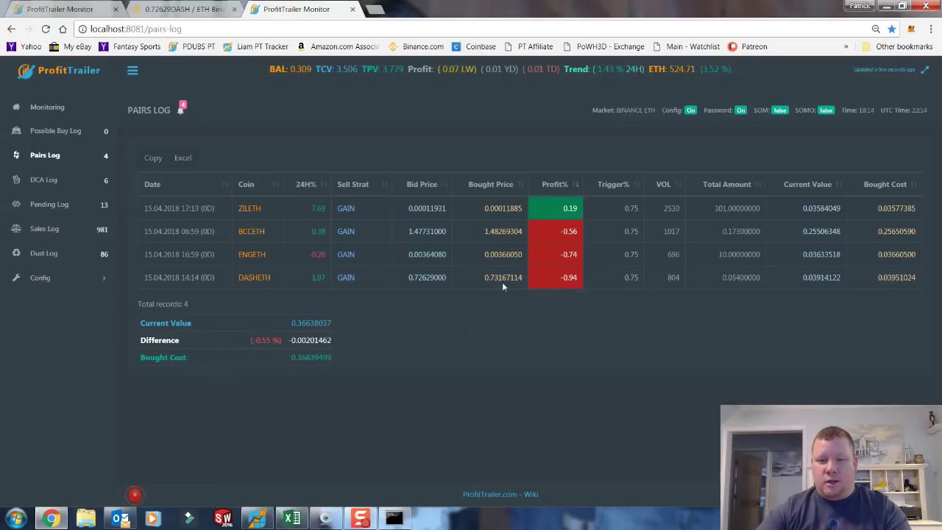
{"action": "left_click", "coordinate": [292, 518]}
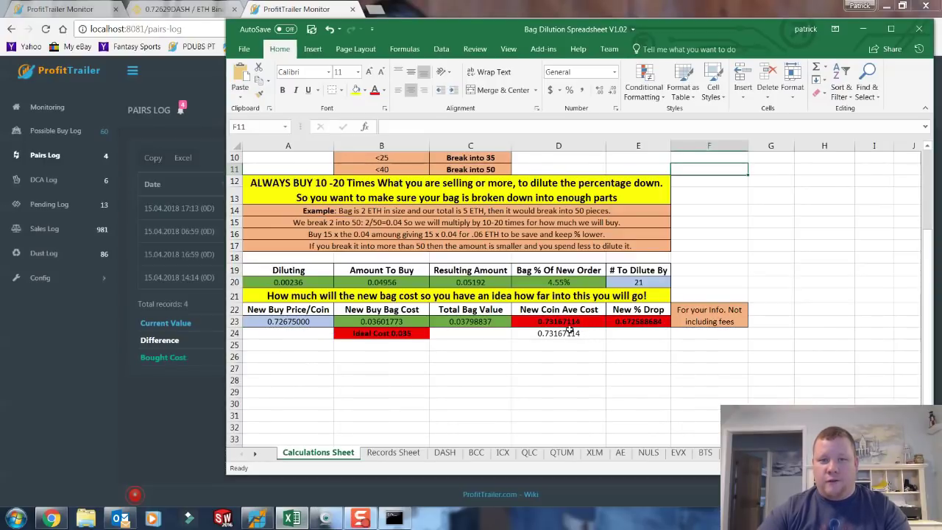
{"action": "key", "text": "alt+Tab"}
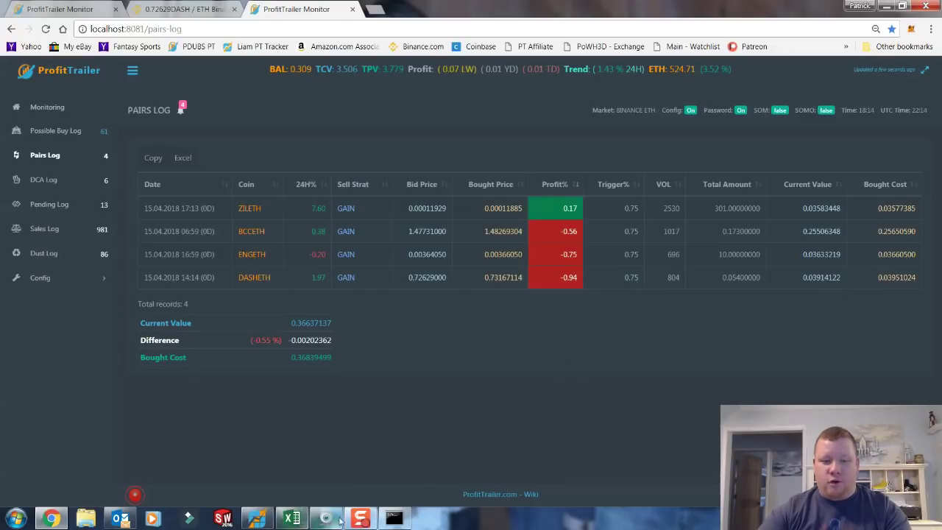
{"action": "left_click", "coordinate": [292, 519]}
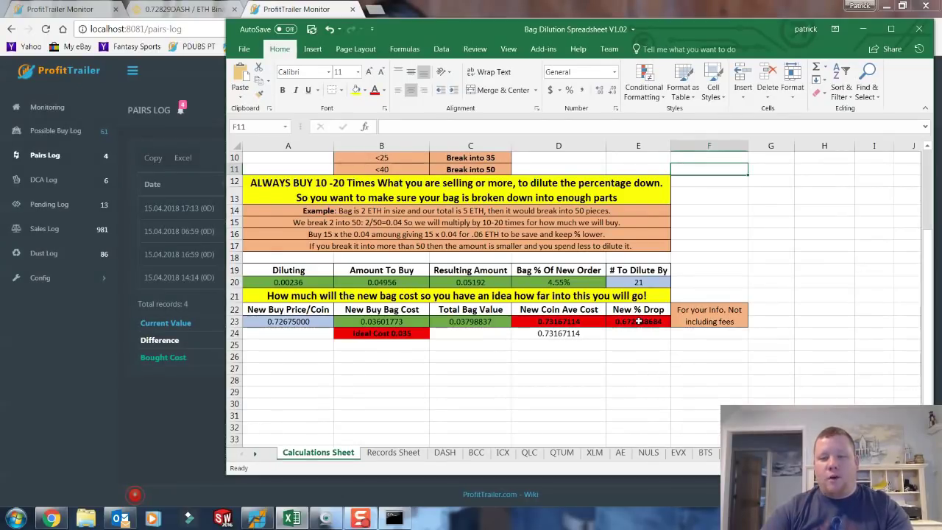
{"action": "left_click", "coordinate": [219, 406]}
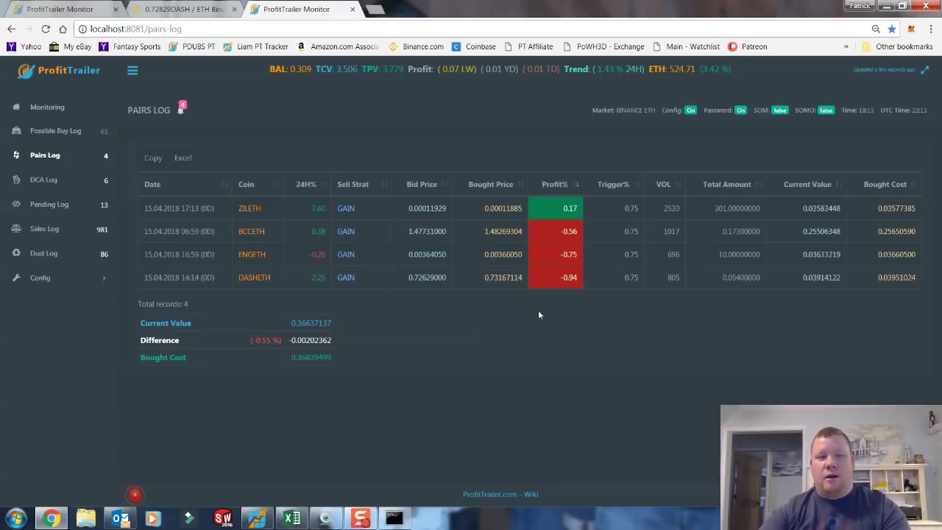
- Switch to the Binance DASH/ETH page, fill the sell form with 0.054 DASH at 0.72631 ETH, and review the open orders
{"action": "left_click", "coordinate": [199, 13]}
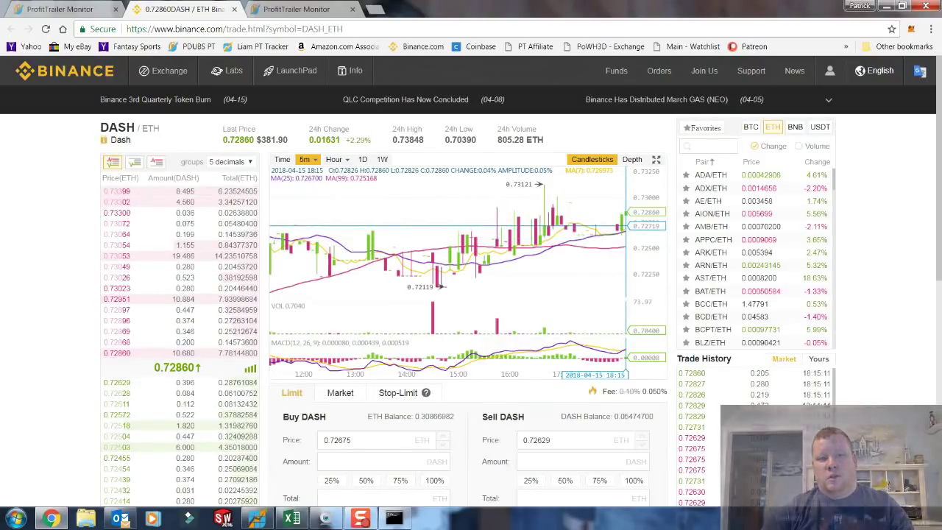
{"action": "key", "text": "ctrl+Tab"}
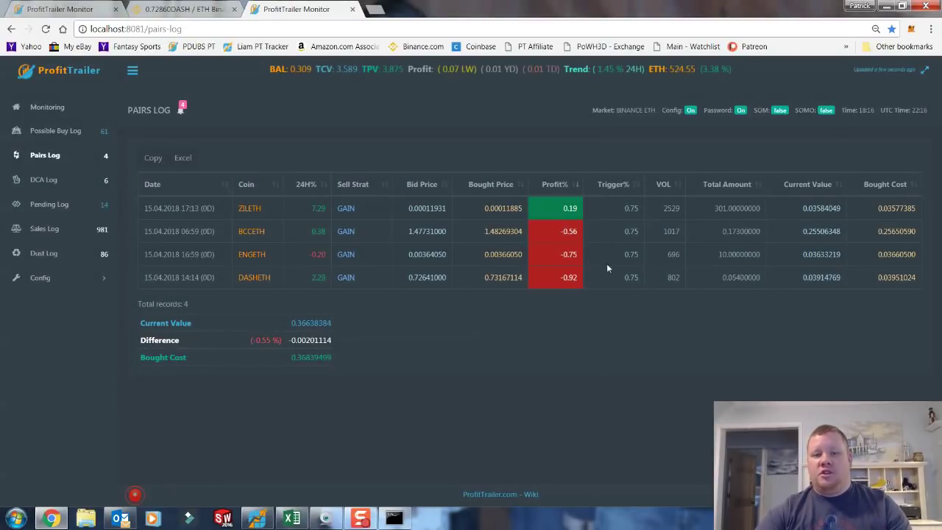
{"action": "left_click", "coordinate": [218, 6]}
{"action": "scroll", "coordinate": [437, 323], "scroll_direction": "up", "scroll_amount": 1}
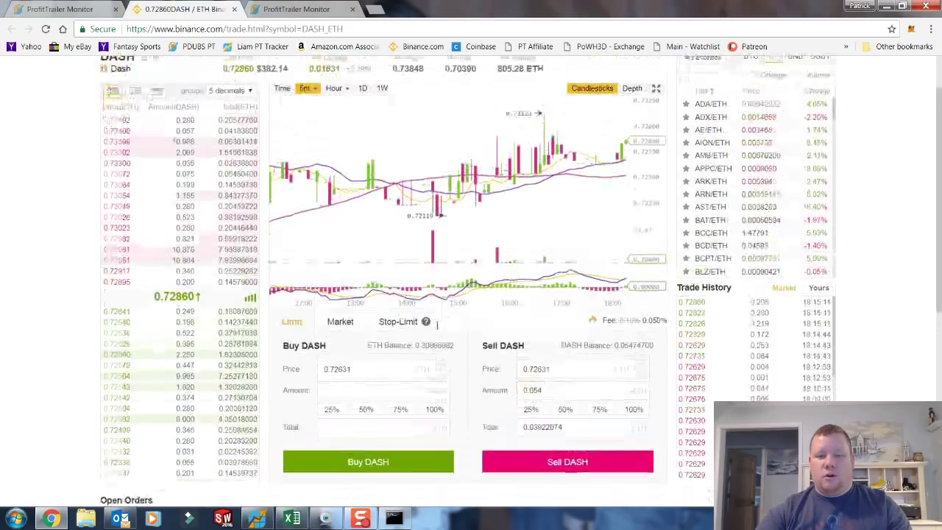
{"action": "scroll", "coordinate": [436, 324], "scroll_direction": "down", "scroll_amount": 3}
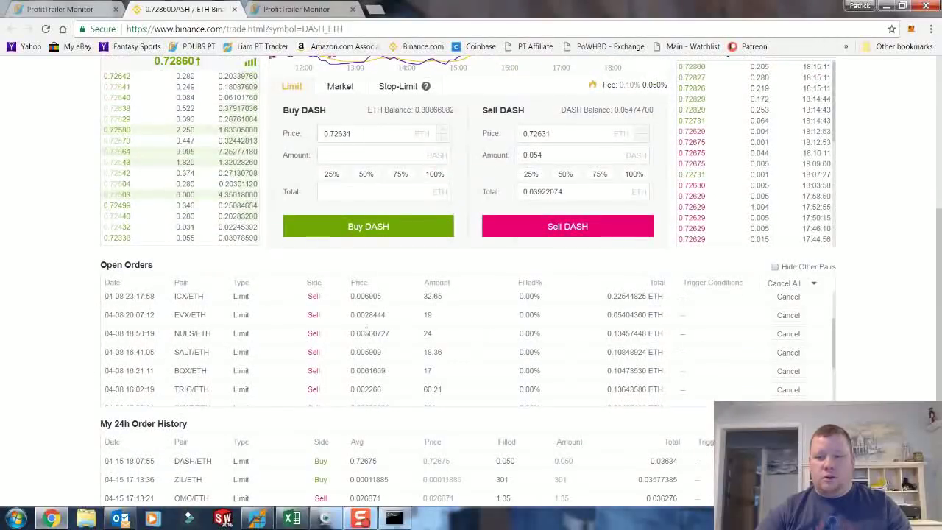
{"action": "scroll", "coordinate": [365, 332], "scroll_direction": "up", "scroll_amount": 5}
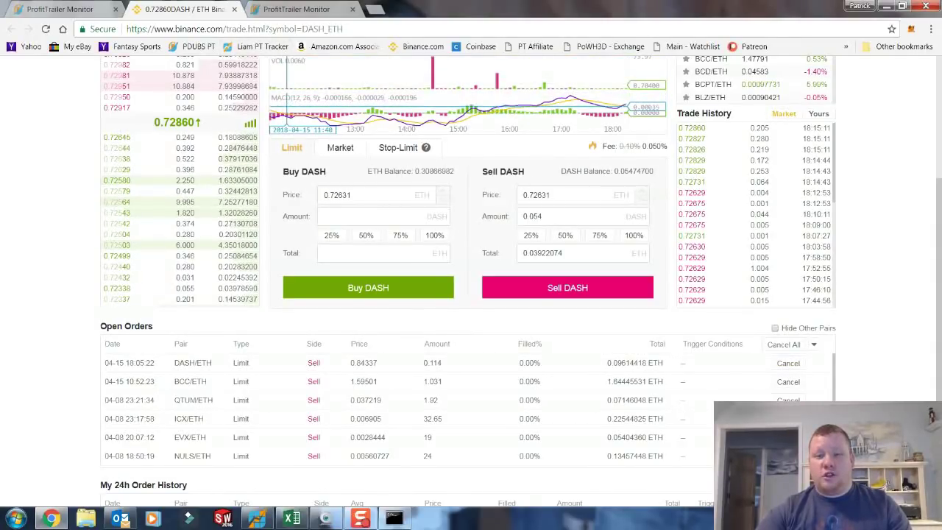
- Review the original coin and sell figures on the spreadsheet's DASH sheet alongside the ProfitTrailer Pairs Log
{"action": "left_click", "coordinate": [295, 8]}
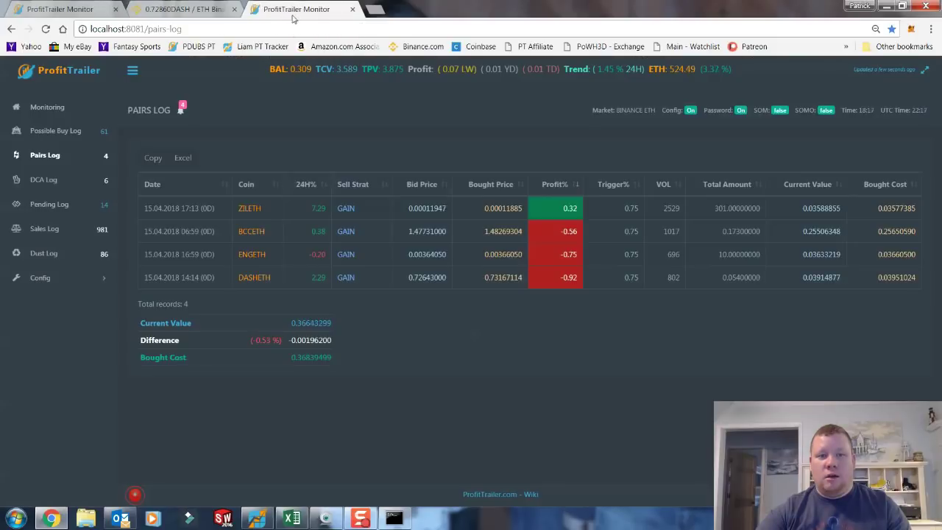
{"action": "left_click", "coordinate": [291, 518]}
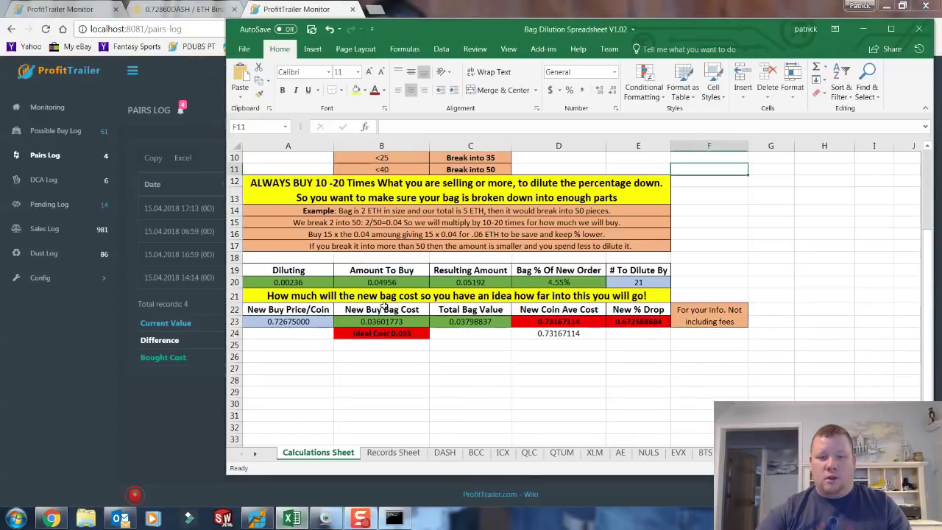
{"action": "left_click", "coordinate": [444, 452]}
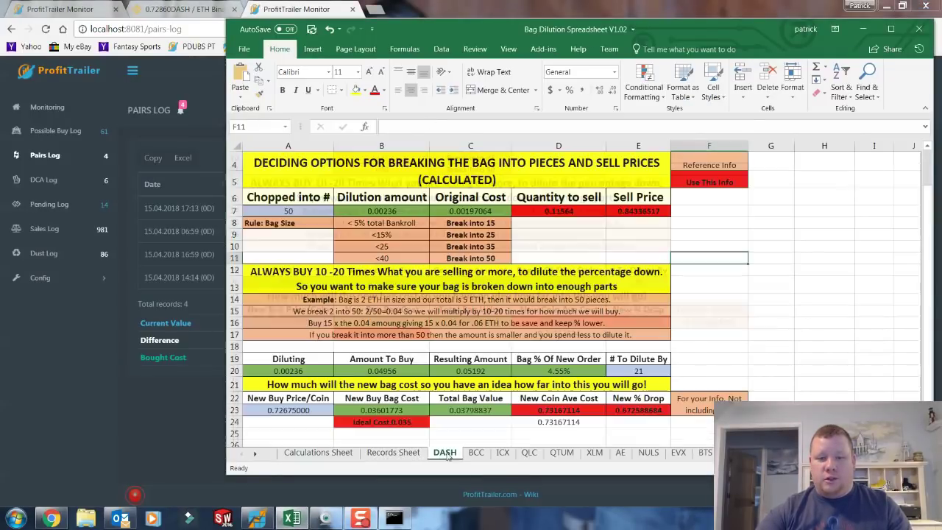
{"action": "scroll", "coordinate": [377, 259], "scroll_direction": "up", "scroll_amount": 1}
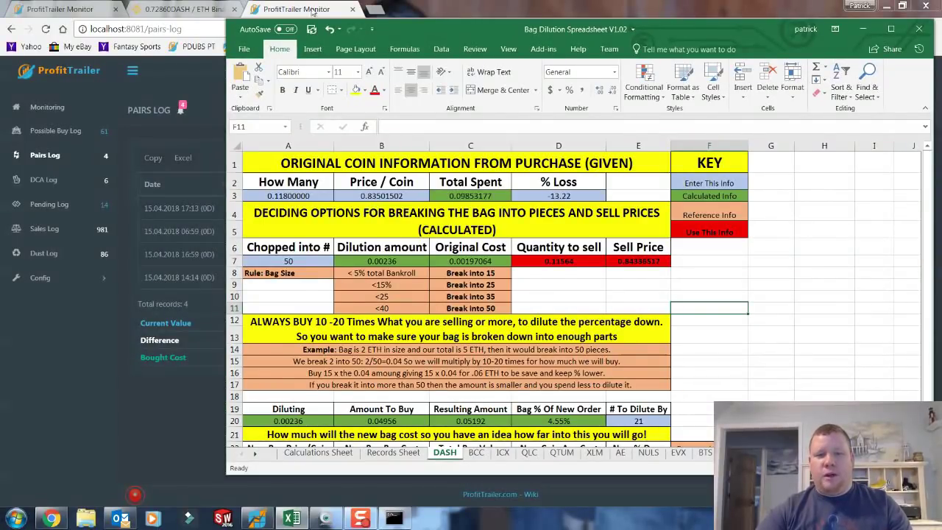
{"action": "left_click", "coordinate": [437, 6]}
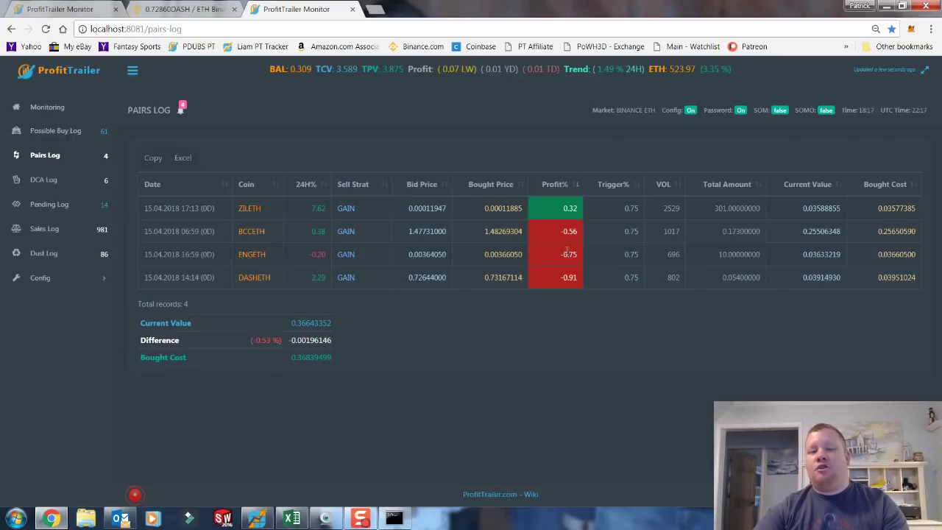
{"action": "left_click", "coordinate": [291, 518]}
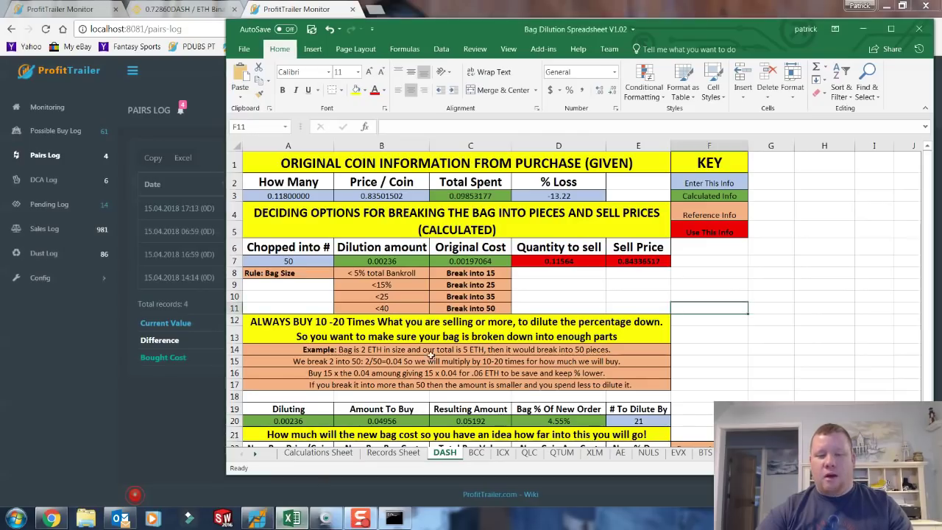
- Set the DASHETH number of times sold to 1 on the Records Sheet
{"action": "left_click", "coordinate": [390, 453]}
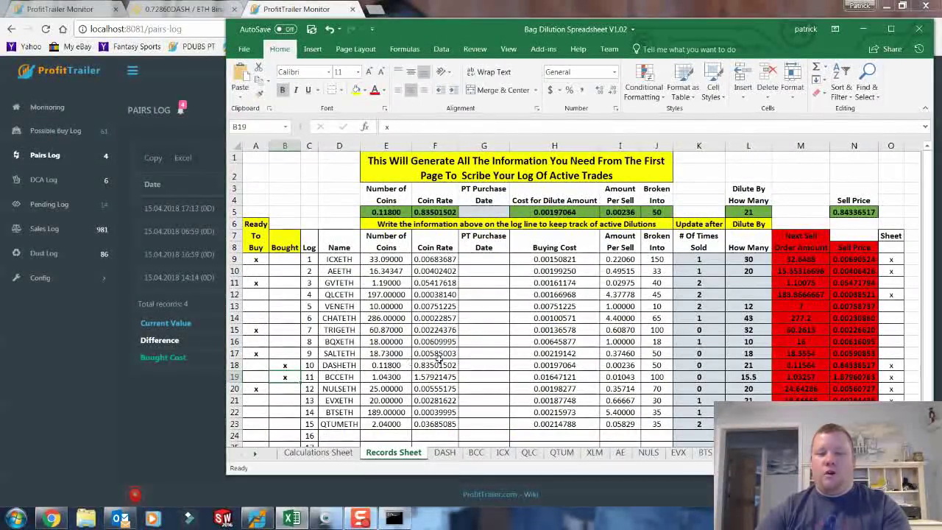
{"action": "left_click", "coordinate": [721, 366]}
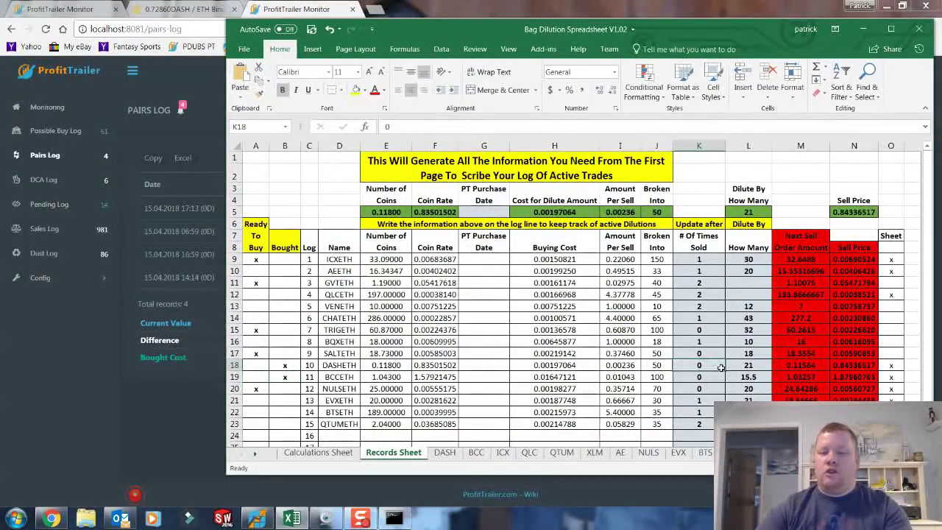
{"action": "type", "text": "1"}
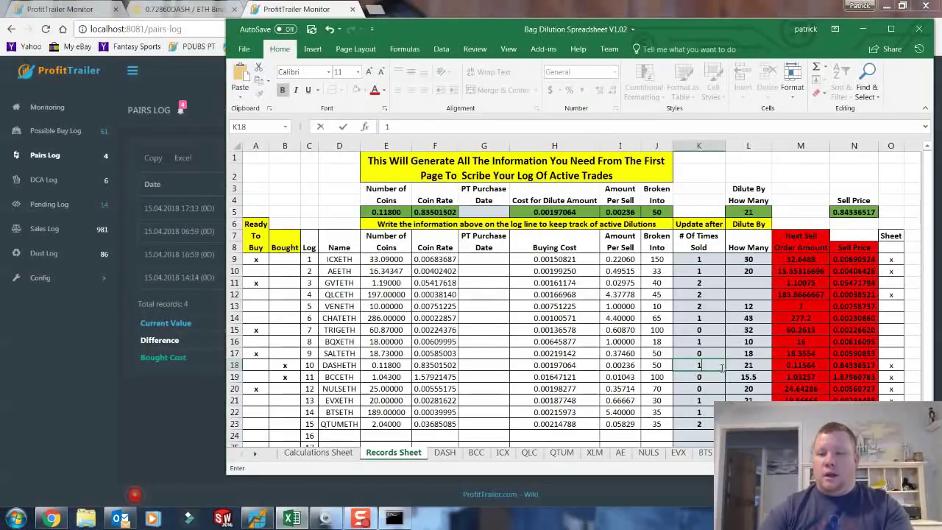
{"action": "key", "text": "Return"}
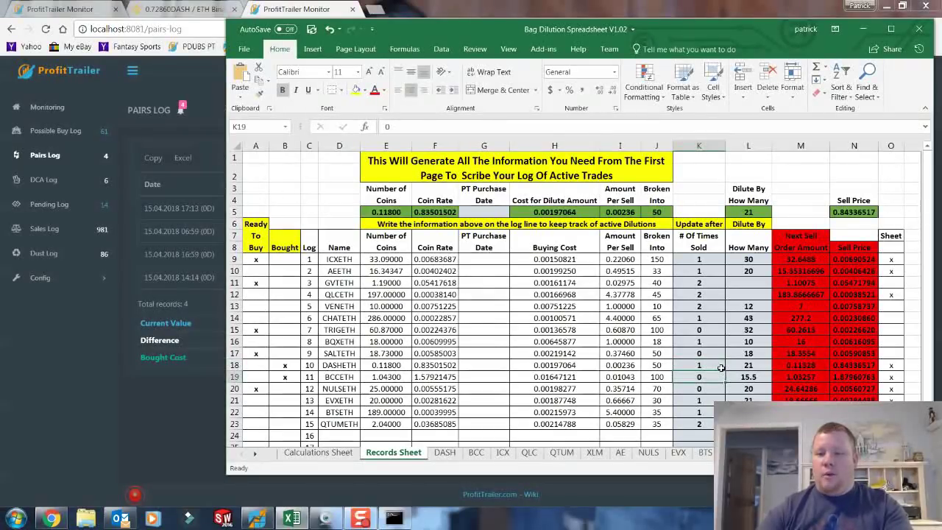
{"action": "left_click", "coordinate": [796, 377]}
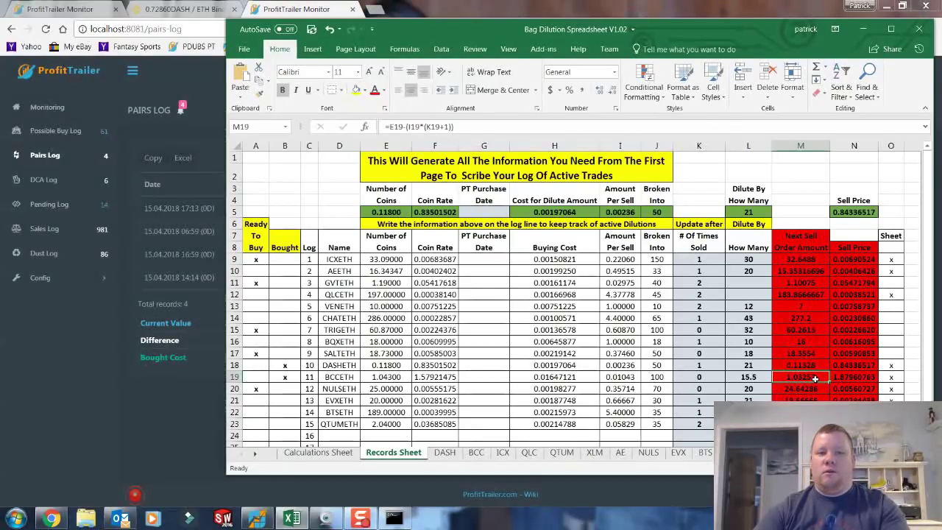
- Compare Binance's DASH sell amount and open sell order with the DASHETH next sell order amount, ending on the ProfitTrailer Pairs Log
{"action": "left_click", "coordinate": [431, 5]}
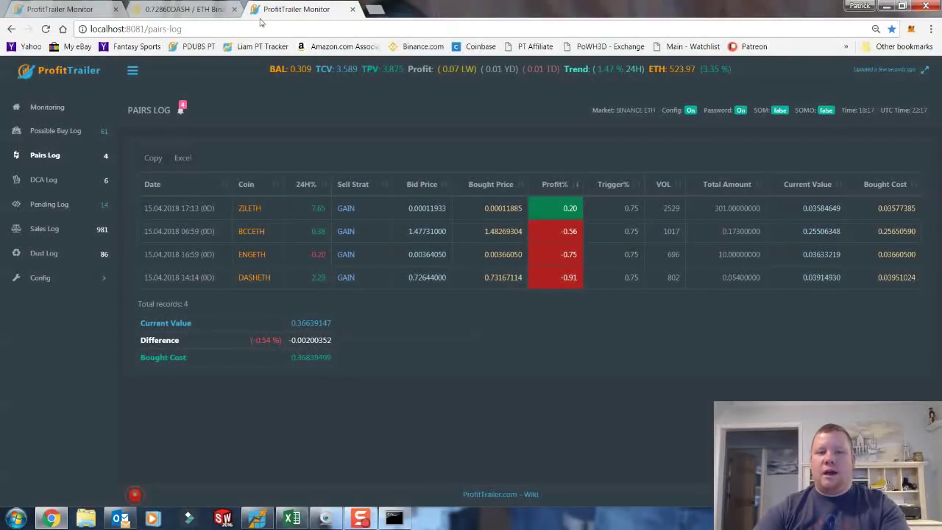
{"action": "left_click", "coordinate": [184, 9]}
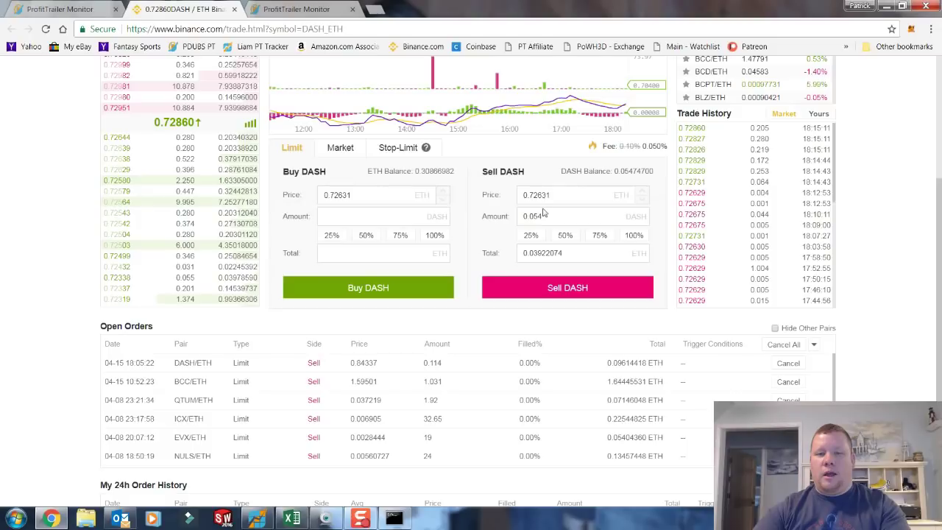
{"action": "left_click_drag", "start_coordinate": [550, 214], "coordinate": [499, 221]}
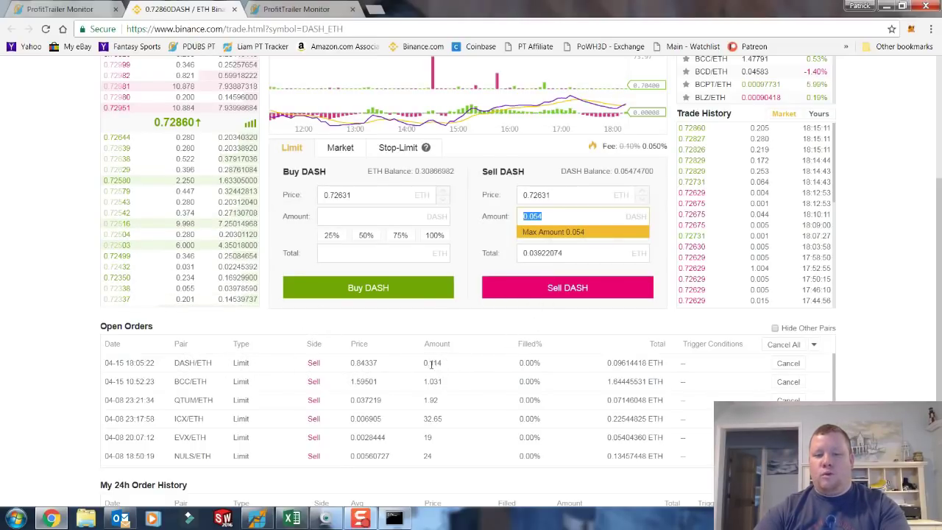
{"action": "left_click", "coordinate": [291, 518]}
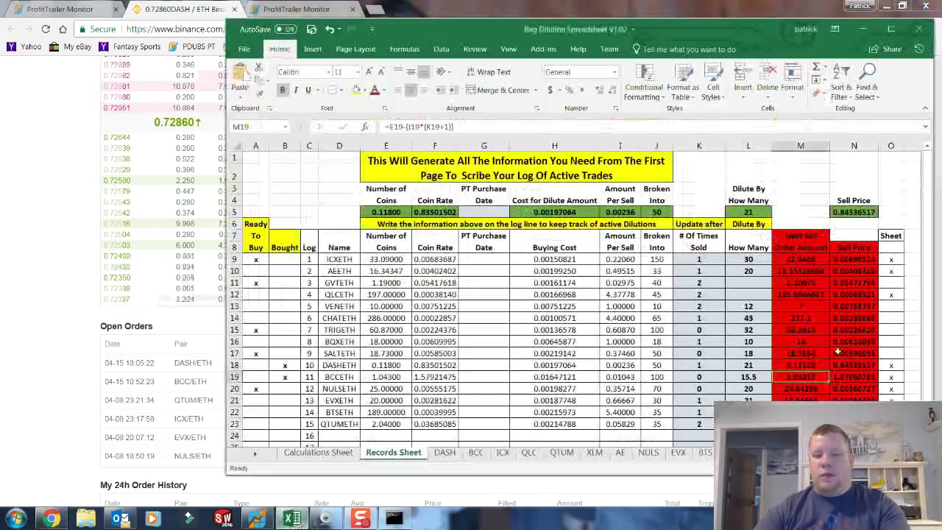
{"action": "left_click", "coordinate": [786, 367]}
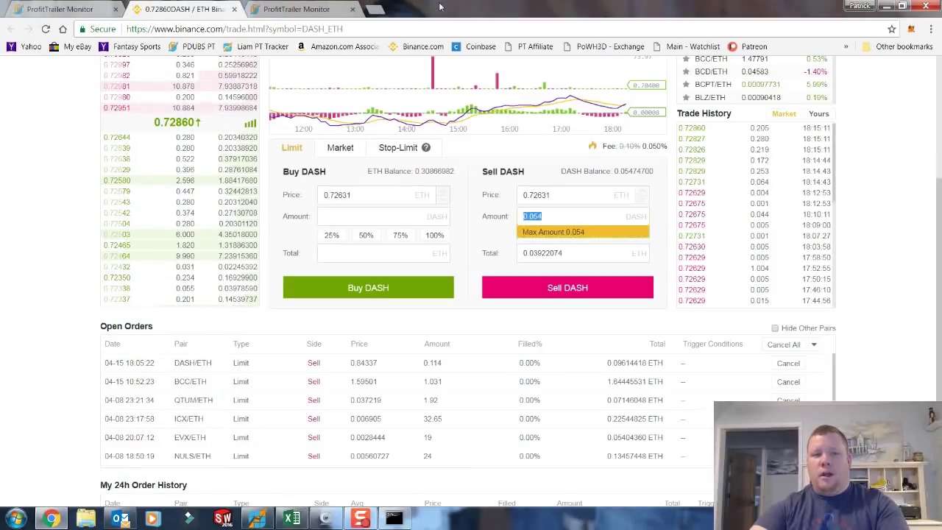
{"action": "left_click", "coordinate": [442, 8]}
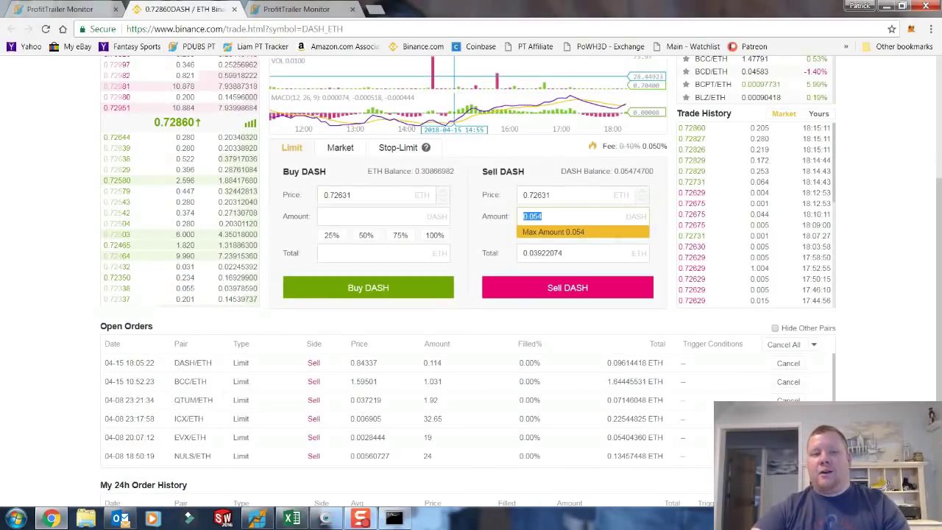
{"action": "left_click", "coordinate": [297, 8]}
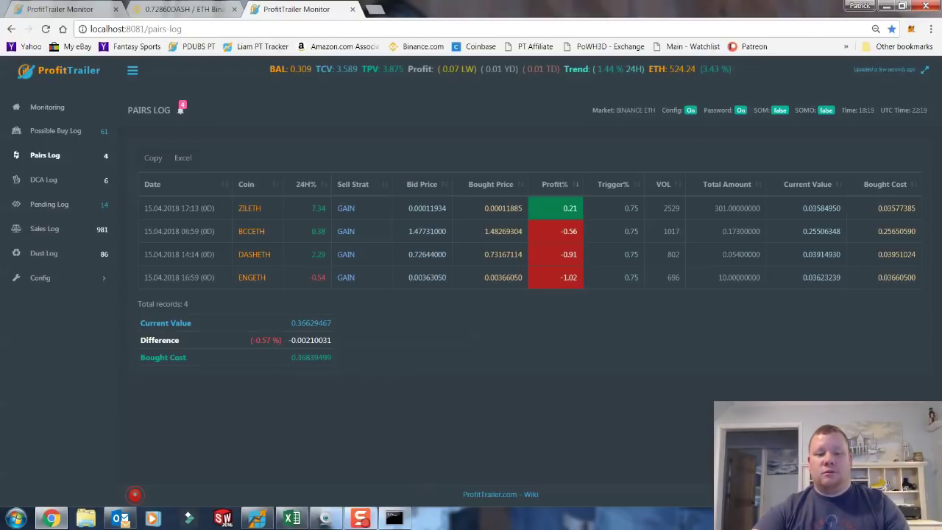
{"action": "mouse_move", "coordinate": [362, 519]}
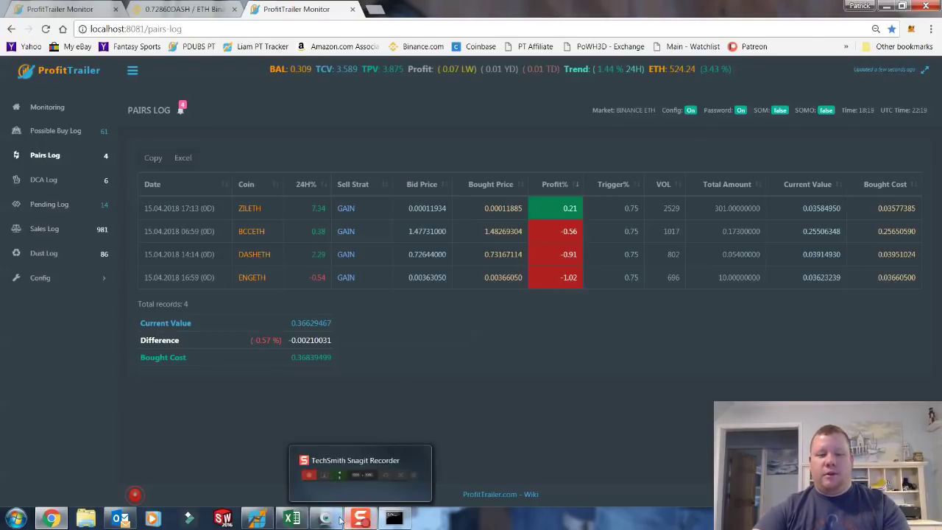